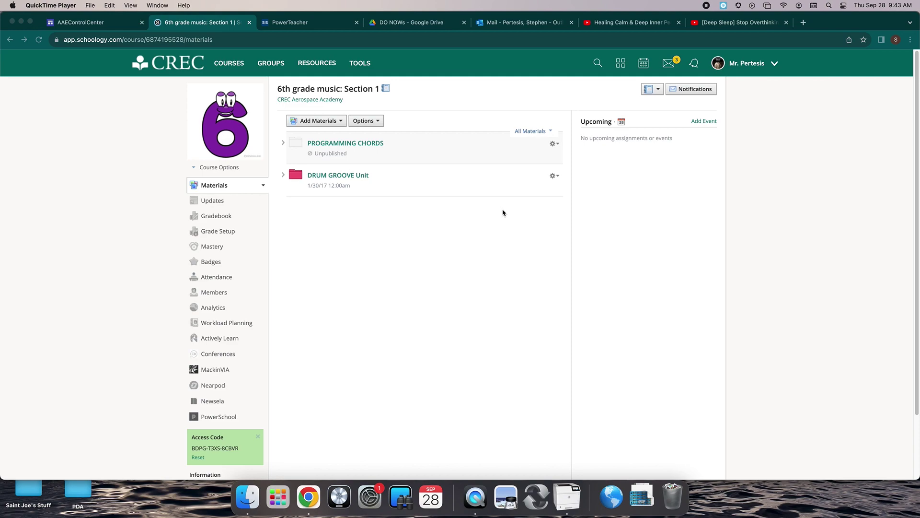
Open the Drum Groove 2 notation screenshot from the Drum Groove Formative 2 folder of the DRUM GROOVE Unit
click(354, 177)
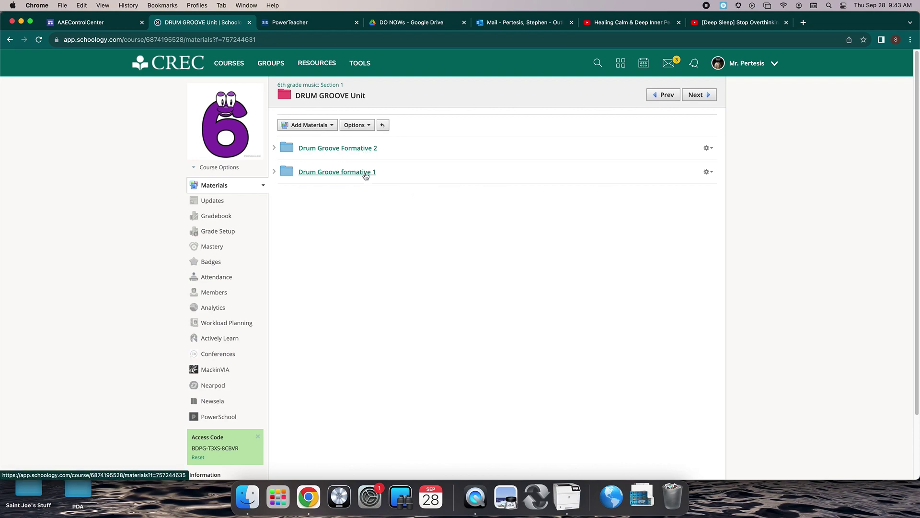
click(370, 148)
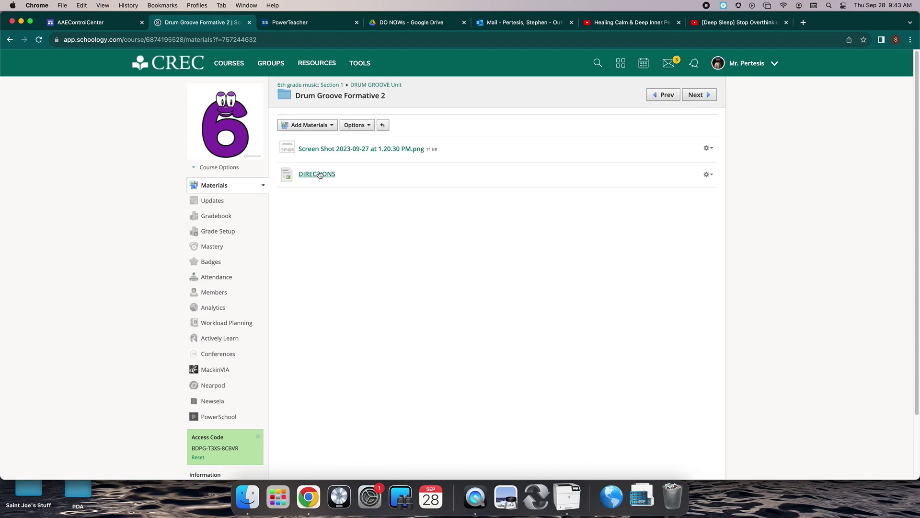
click(330, 152)
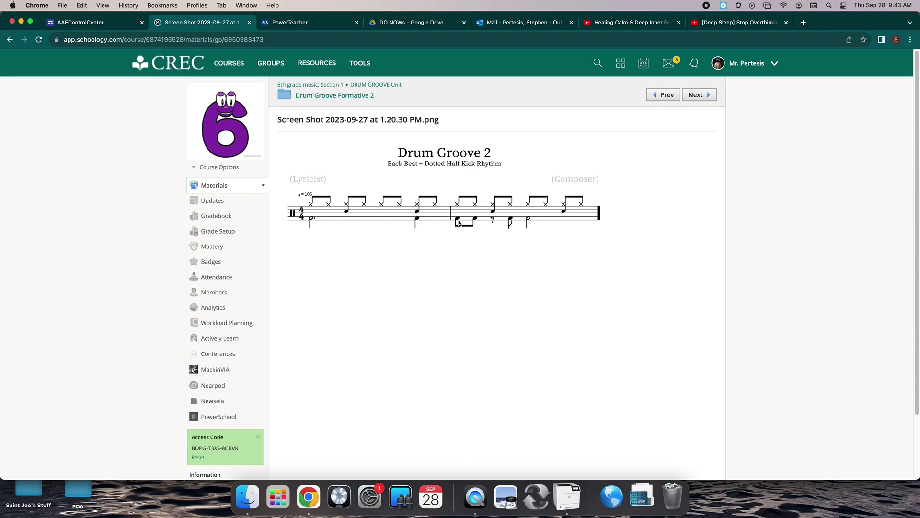
Switch to Logic Pro, close the open project and create a new one with a single software instrument track
click(339, 496)
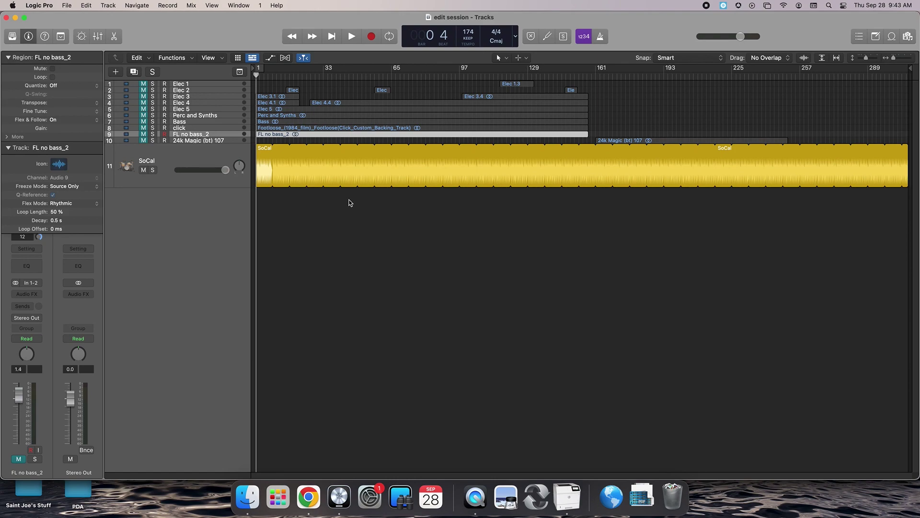
click(68, 6)
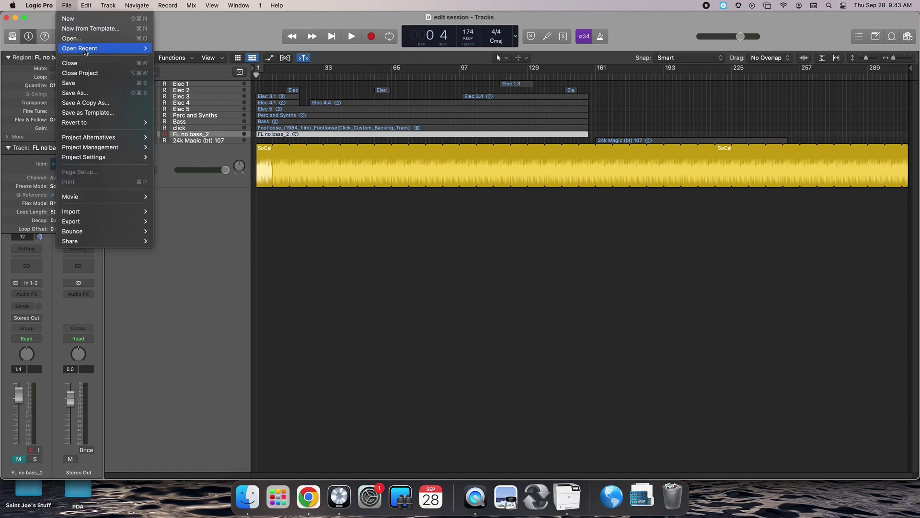
click(89, 73)
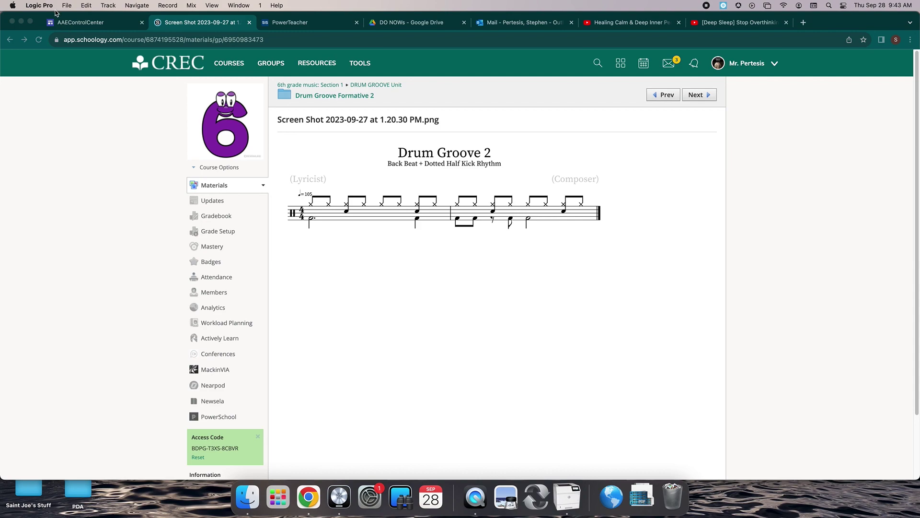
click(66, 6)
click(72, 19)
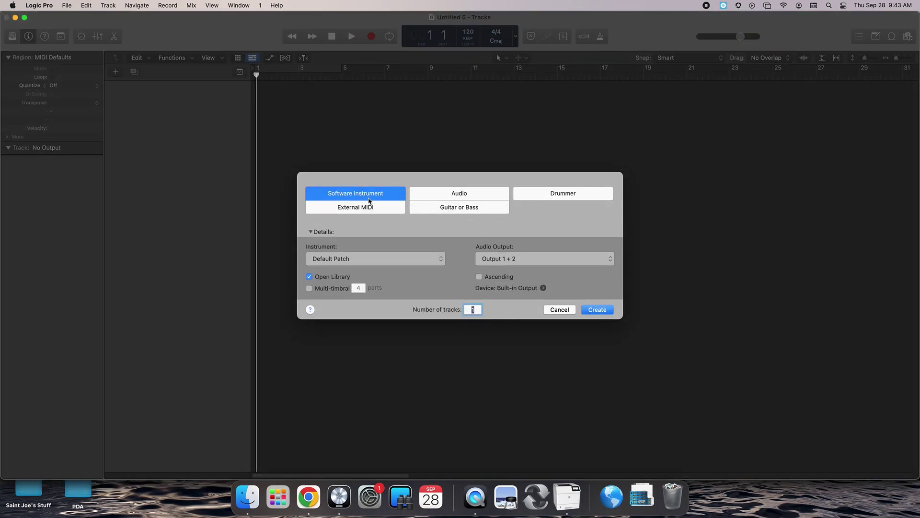
double_click(364, 197)
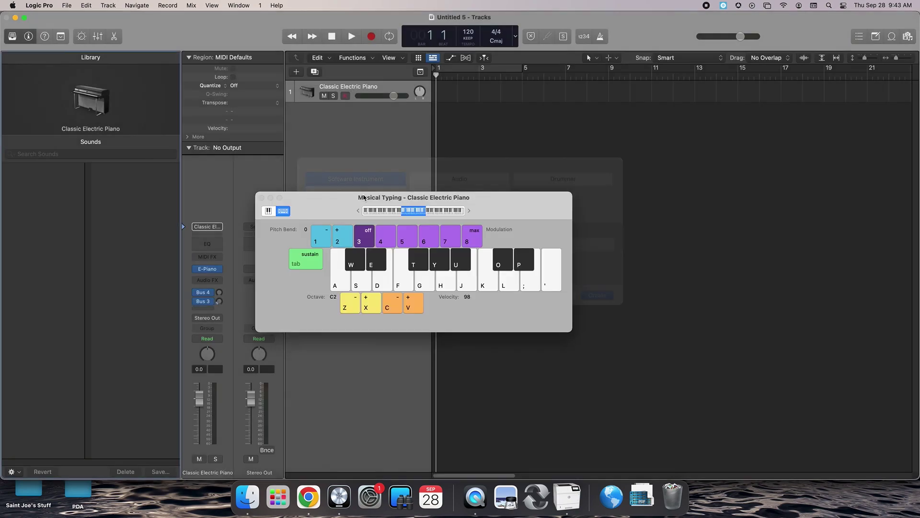
click(262, 198)
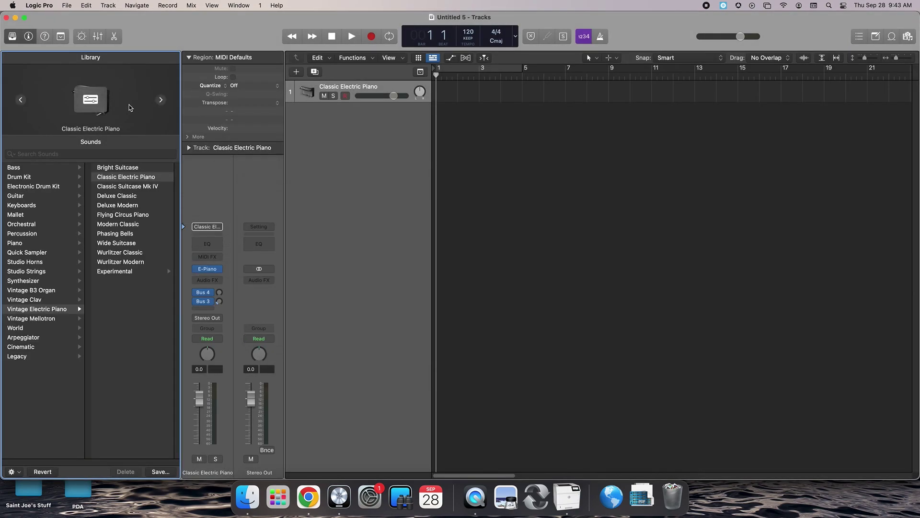
click(30, 38)
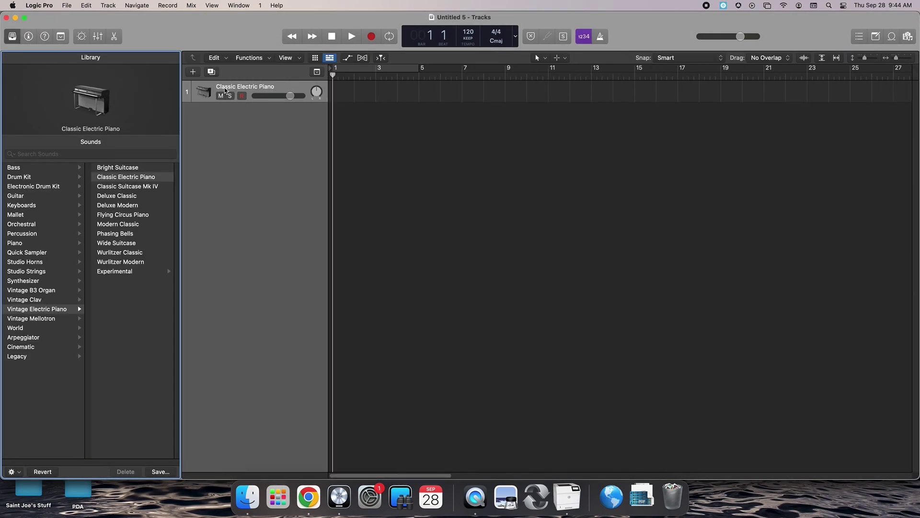
Load the Blue Ridge drum kit onto the track and hide the sound library
click(24, 178)
click(108, 169)
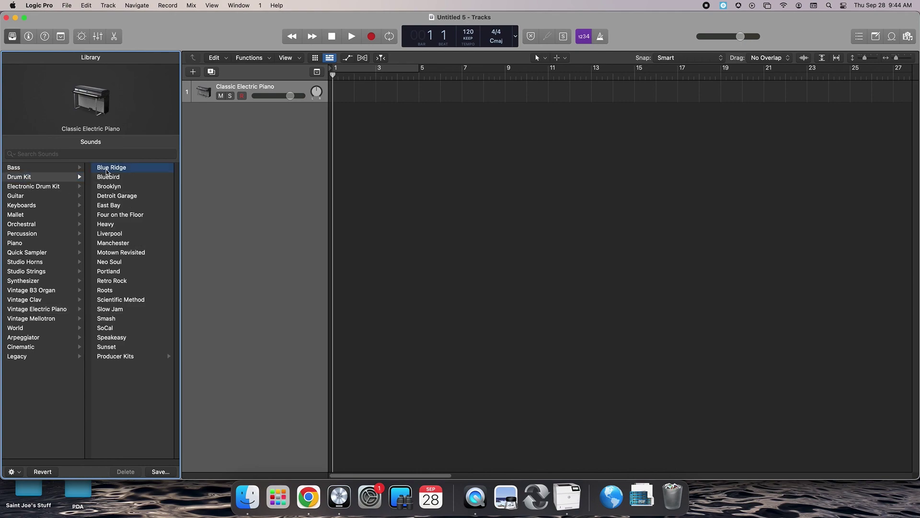
click(13, 37)
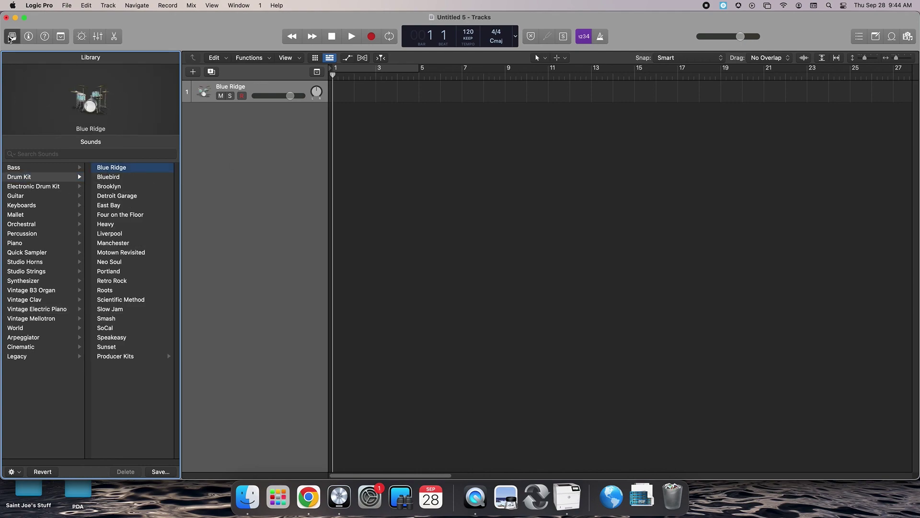
Show the Piano Roll editor and enlarge it to fill most of the project window
click(98, 36)
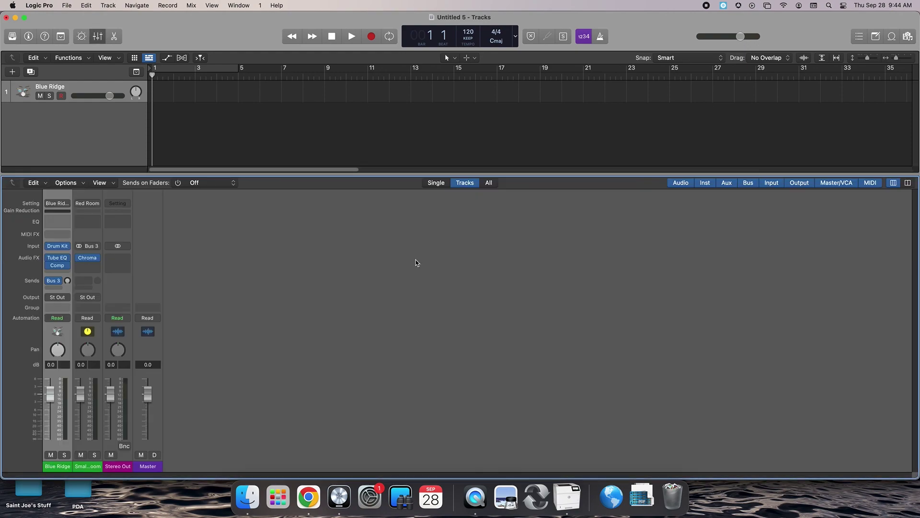
click(97, 41)
click(114, 36)
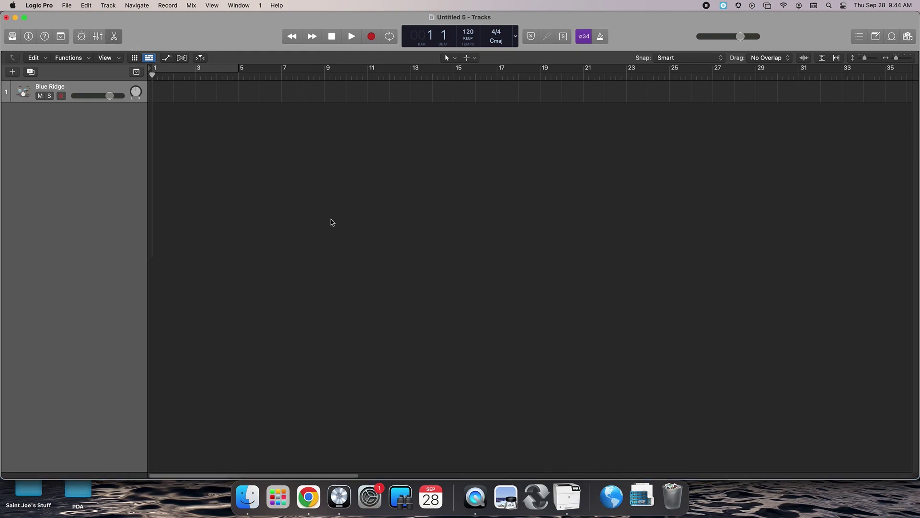
drag(364, 264, 366, 125)
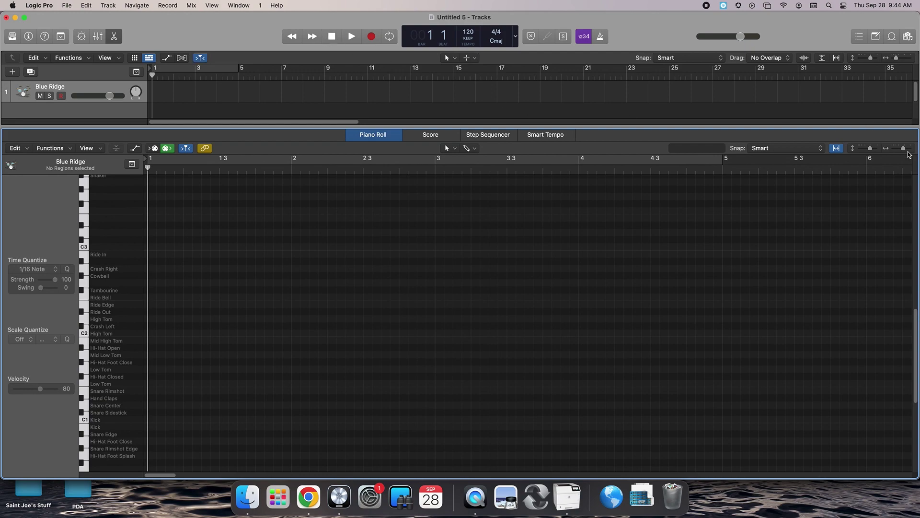
Check the Drum Groove 2 notation in Chrome, return to Logic Pro and fit bars 1 and 2 across the Piano Roll
click(308, 497)
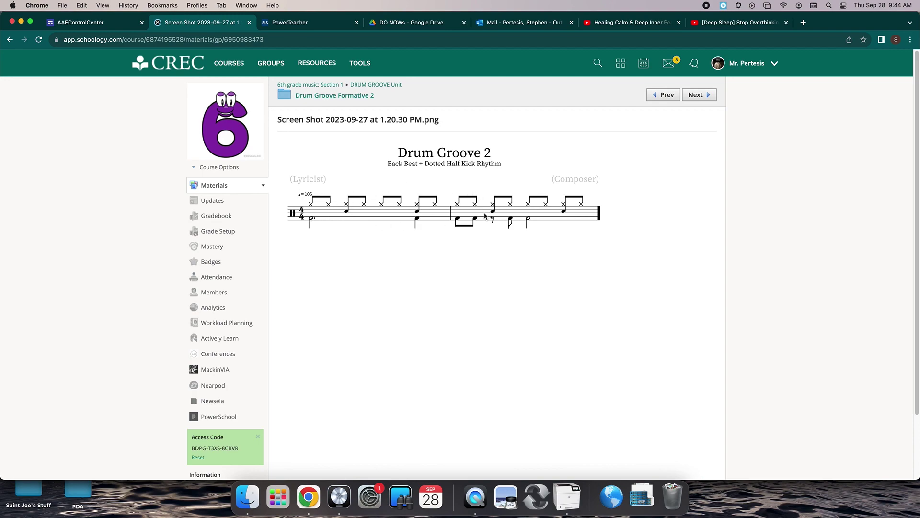
click(338, 496)
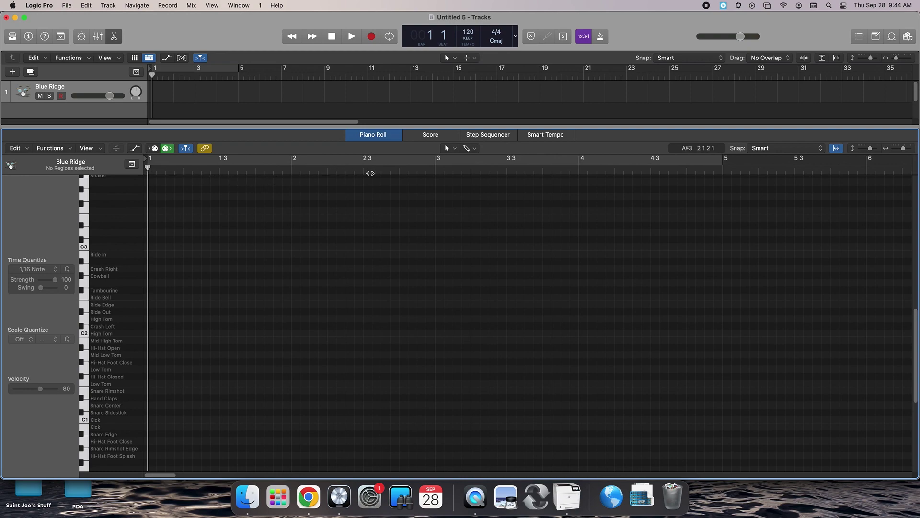
click(903, 151)
drag(904, 151, 908, 152)
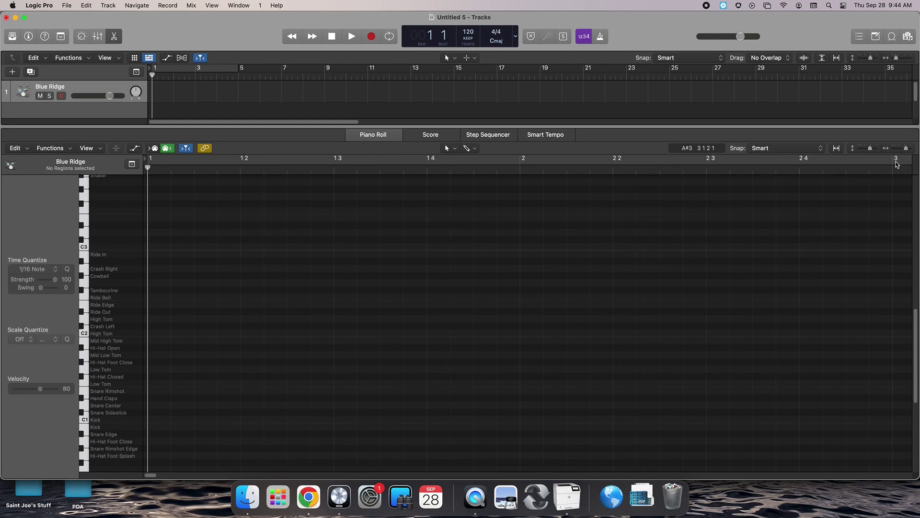
drag(149, 170, 148, 195)
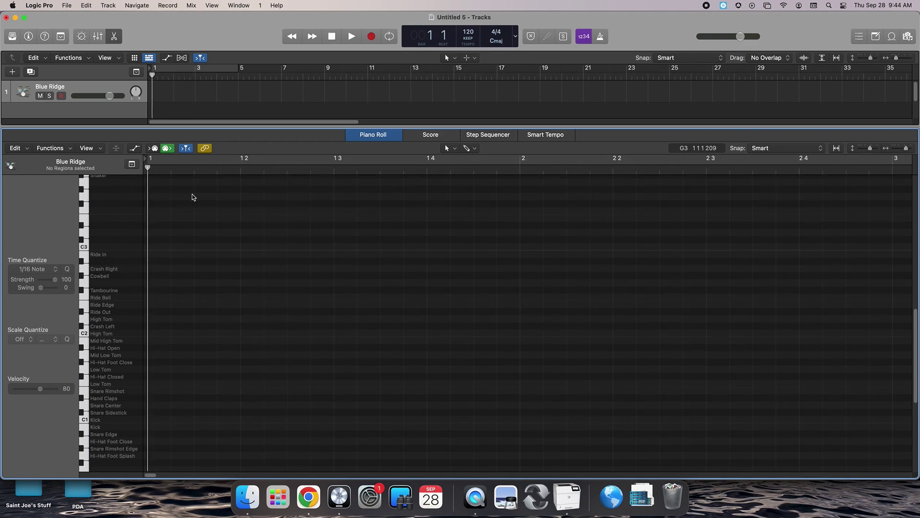
Audition the Kick sound, enlarge the Piano Roll rows and raise the master volume to +3.4 dB
scroll(184, 347, down, 3)
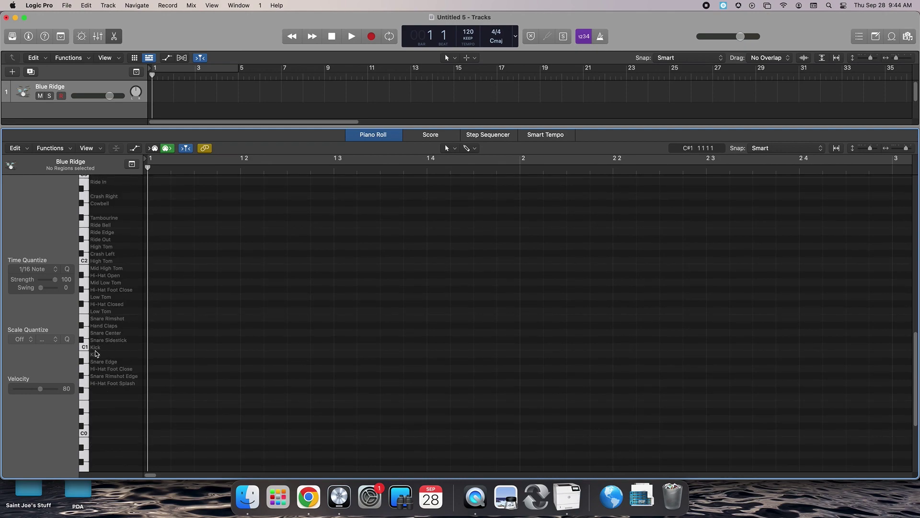
click(86, 351)
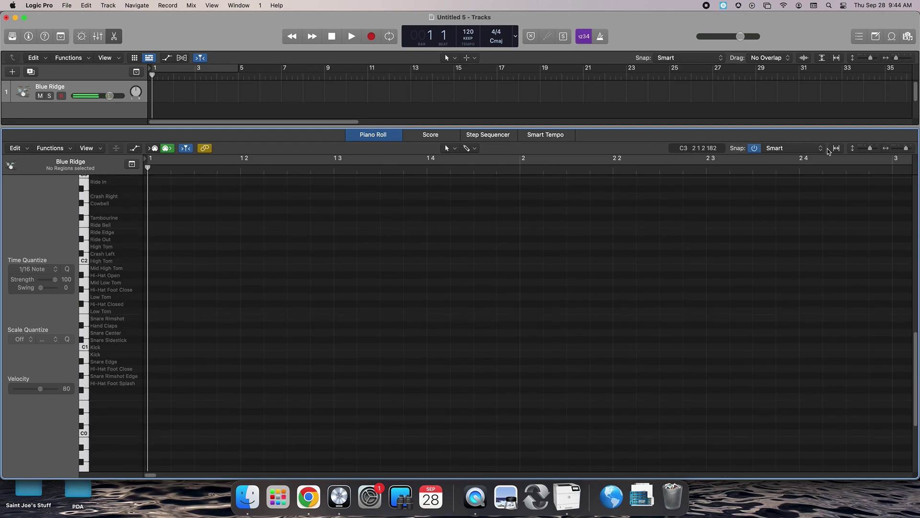
drag(871, 150, 872, 150)
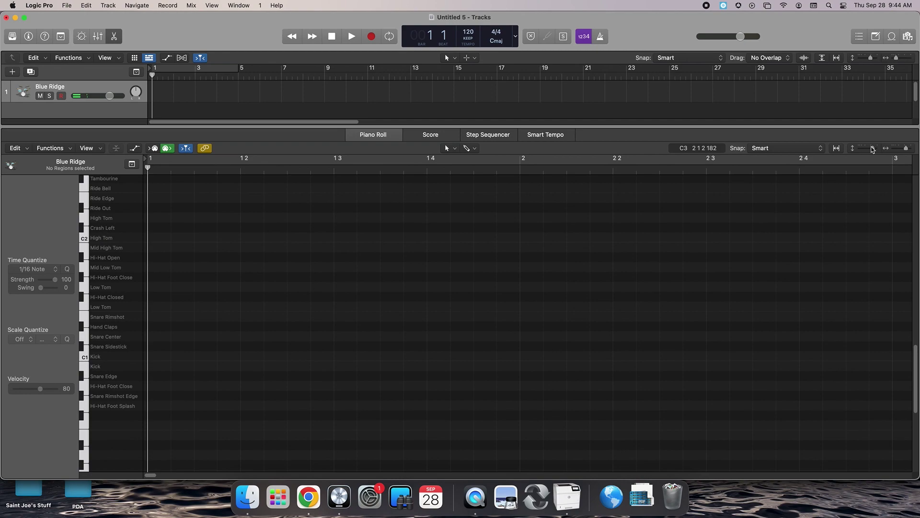
key(XF86AudioRaiseVolume)
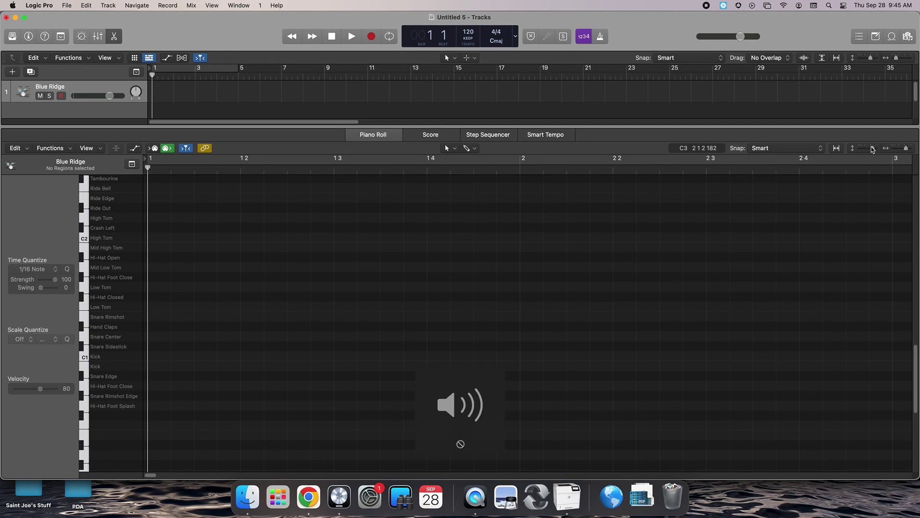
drag(740, 36, 749, 37)
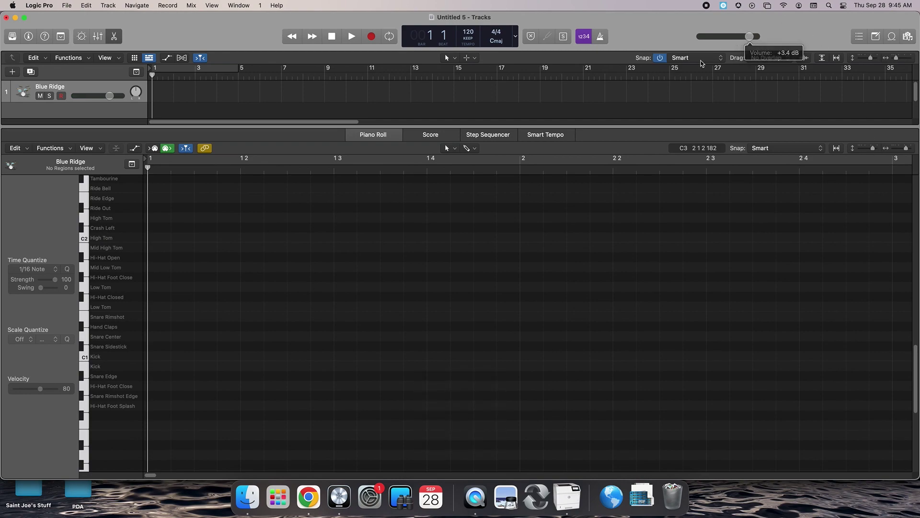
click(85, 364)
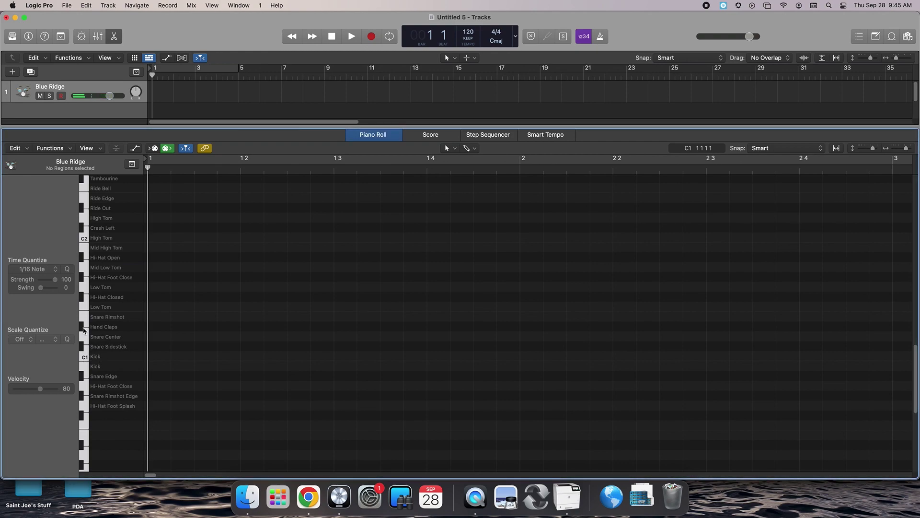
Check the notation in Chrome again, minimize it, and place a sixteenth-note Hi-Hat Closed hit at the start of bar 1
click(308, 496)
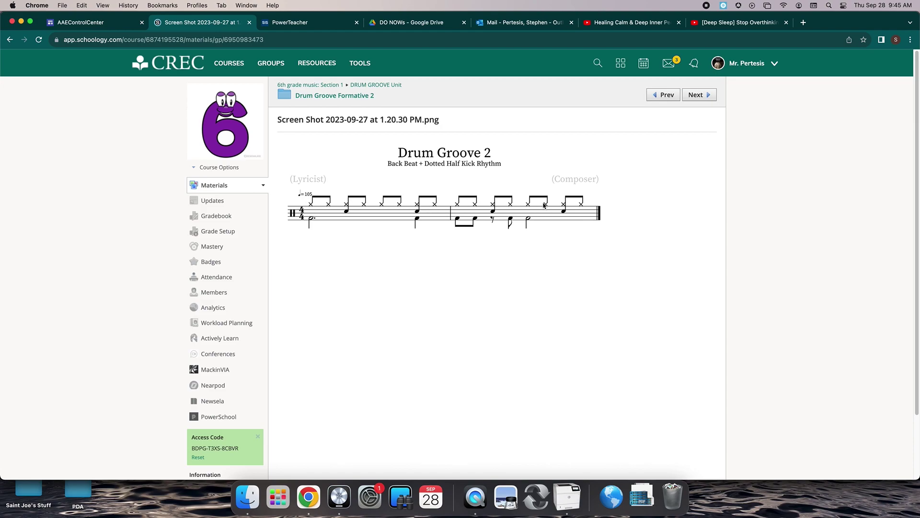
click(21, 21)
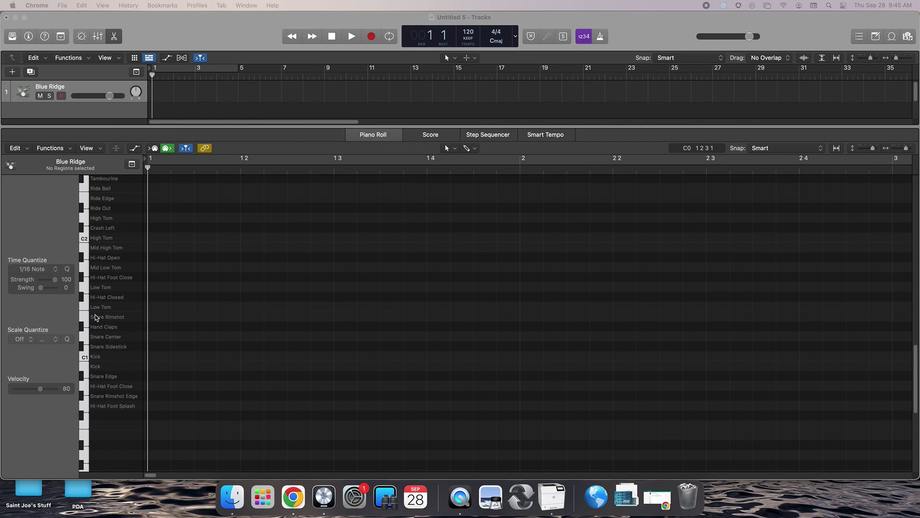
click(81, 299)
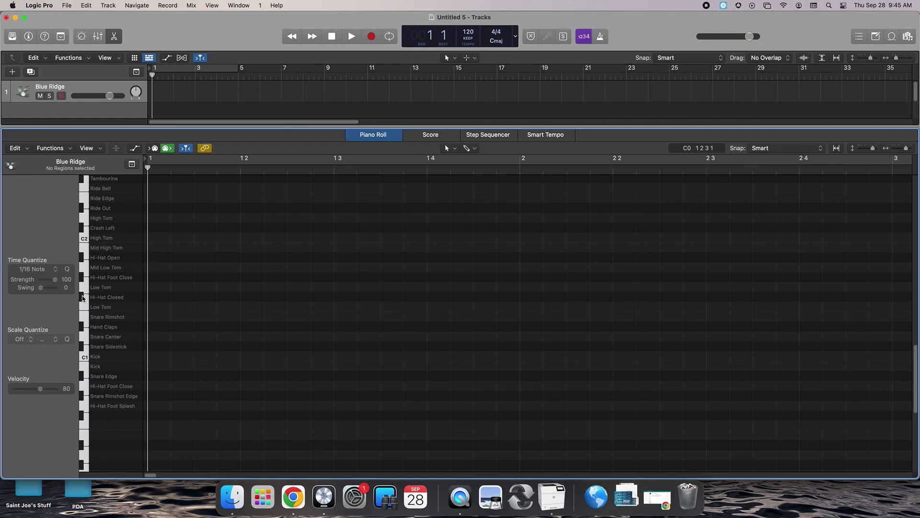
click(83, 298)
click(159, 298)
Fill the rest of bar 1 in the Hi-Hat Closed row with fifteen more consecutive sixteenth notes
click(181, 298)
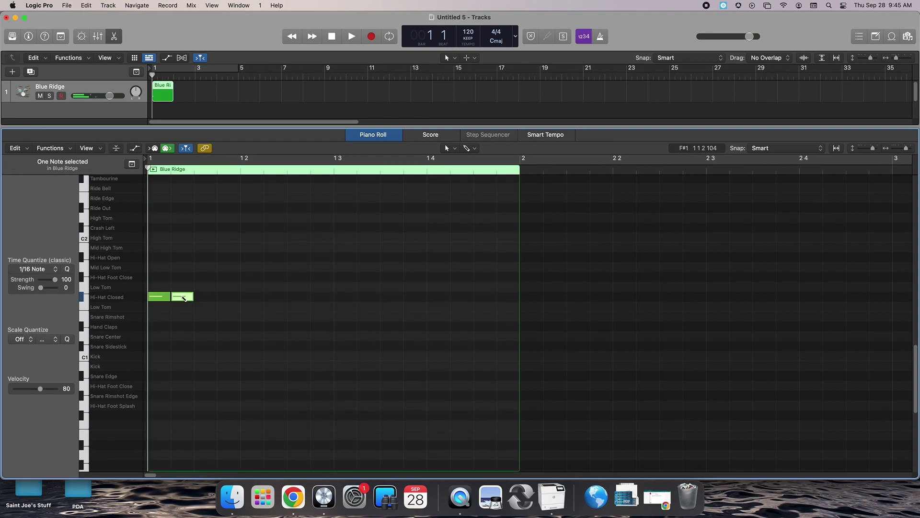
click(205, 296)
click(228, 296)
click(252, 297)
click(275, 297)
click(298, 297)
click(322, 296)
click(345, 297)
click(368, 296)
click(392, 297)
click(415, 297)
click(438, 297)
click(462, 297)
click(485, 297)
click(508, 296)
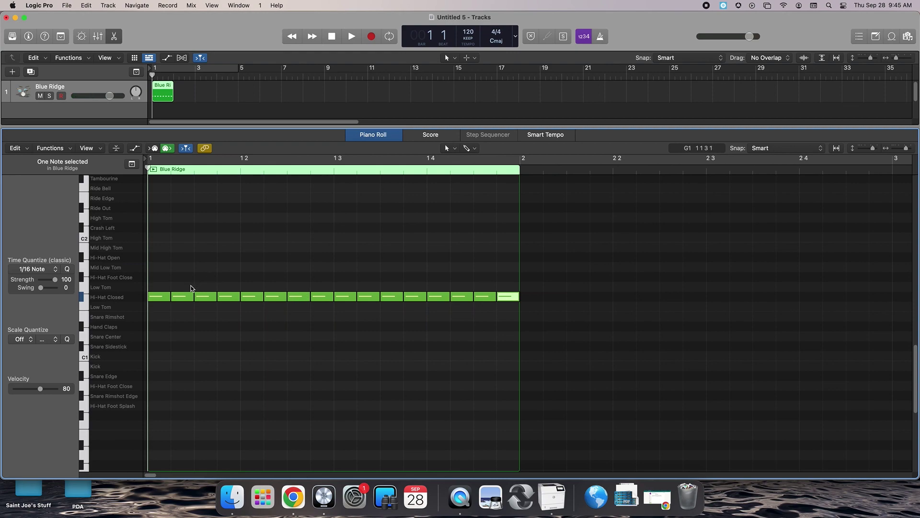
Delete every Hi-Hat Closed note in bar 1 except the first one
key(BackSpace)
key(BackSpace)
key(BackSpace)
key(BackSpace)
key(BackSpace)
key(BackSpace)
key(BackSpace)
key(BackSpace)
key(BackSpace)
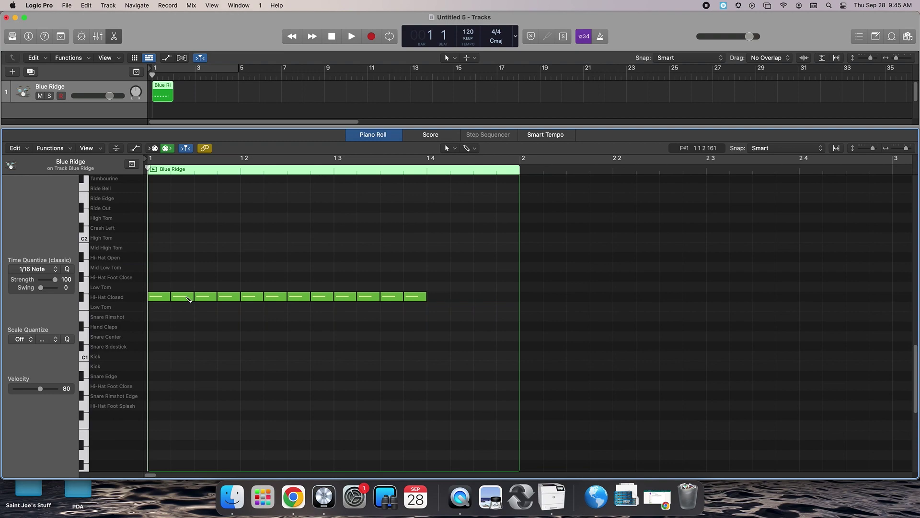
key(BackSpace)
key(BackSpace)
key(BackSpace)
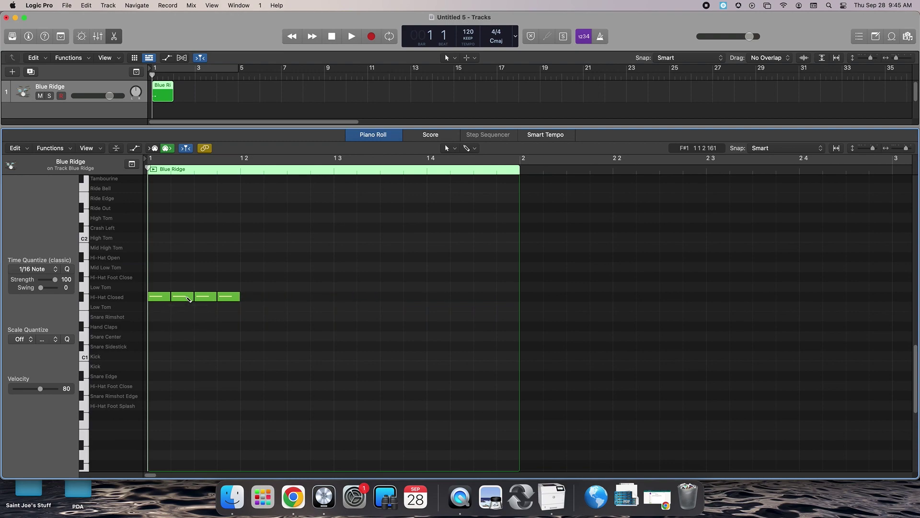
key(BackSpace)
key(BackSpace)
key(BackSpace)
Lengthen the first Hi-Hat Closed note to an eighth note and fill the rest of bar 1 with seven more eighth notes
drag(170, 298, 200, 300)
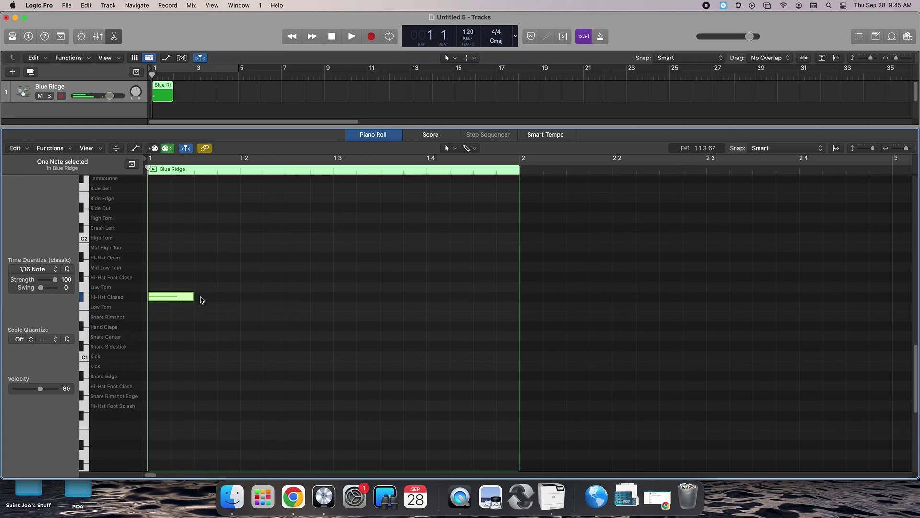
click(199, 300)
click(261, 301)
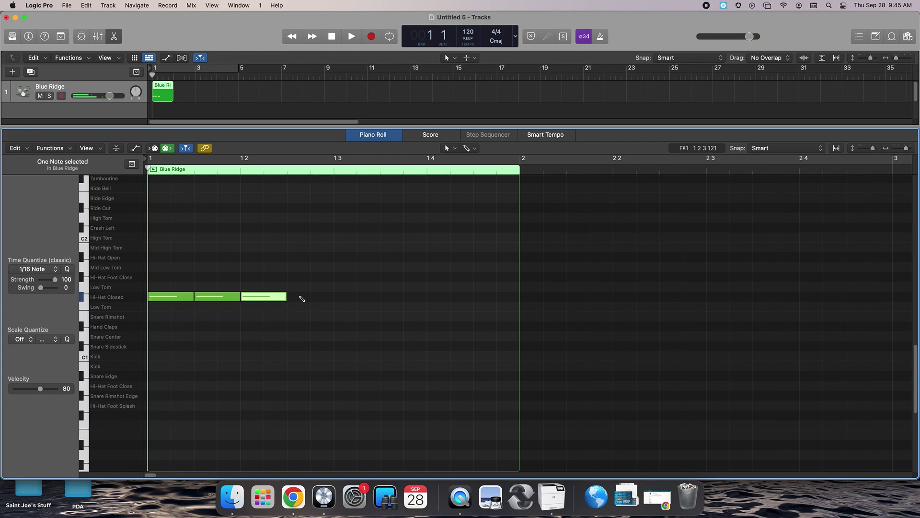
click(300, 300)
click(342, 299)
click(392, 300)
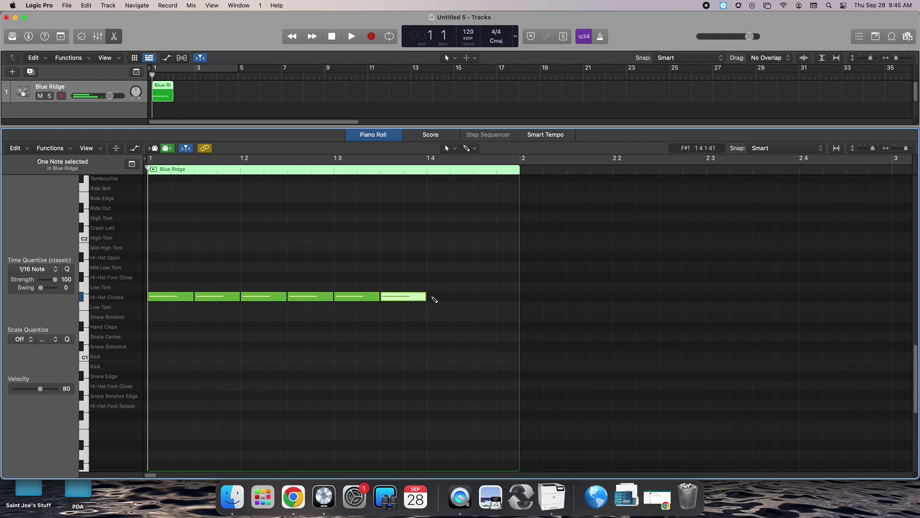
click(436, 299)
click(478, 298)
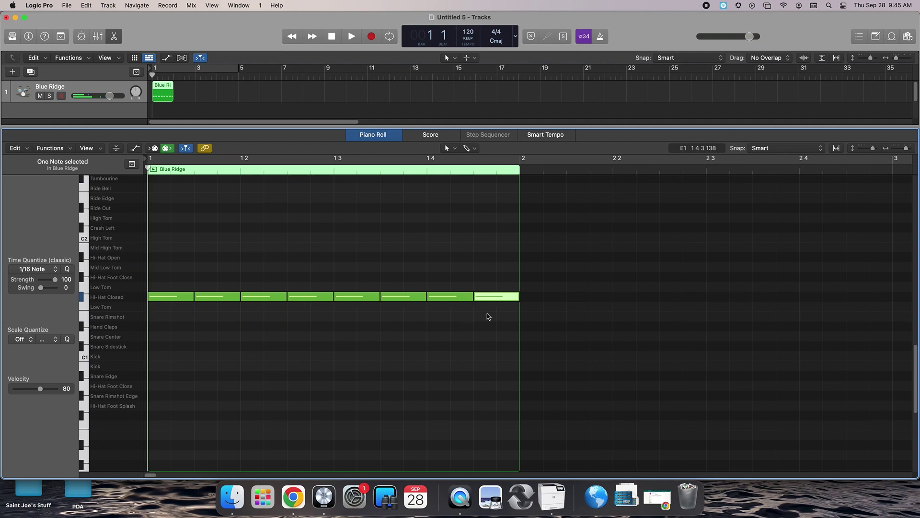
Continue the Hi-Hat Closed row through bar 2 with eight consecutive eighth notes
click(530, 298)
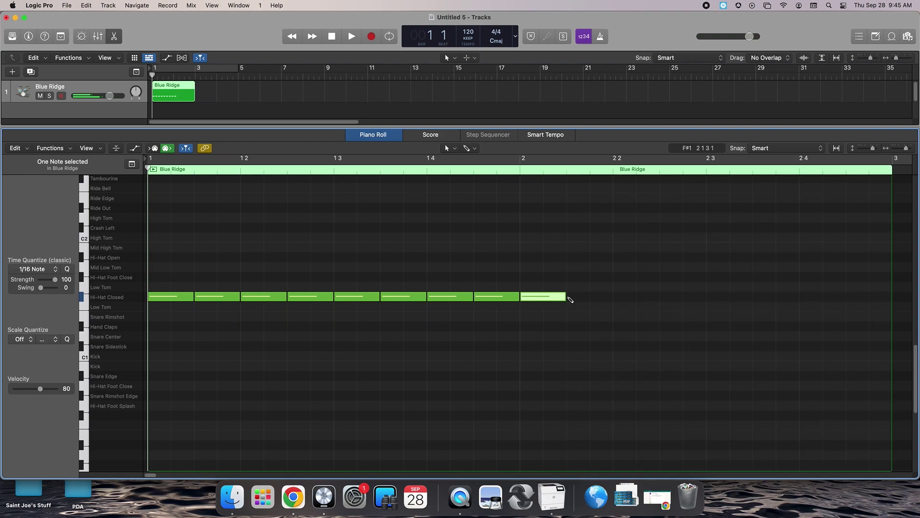
click(574, 298)
click(623, 298)
click(669, 299)
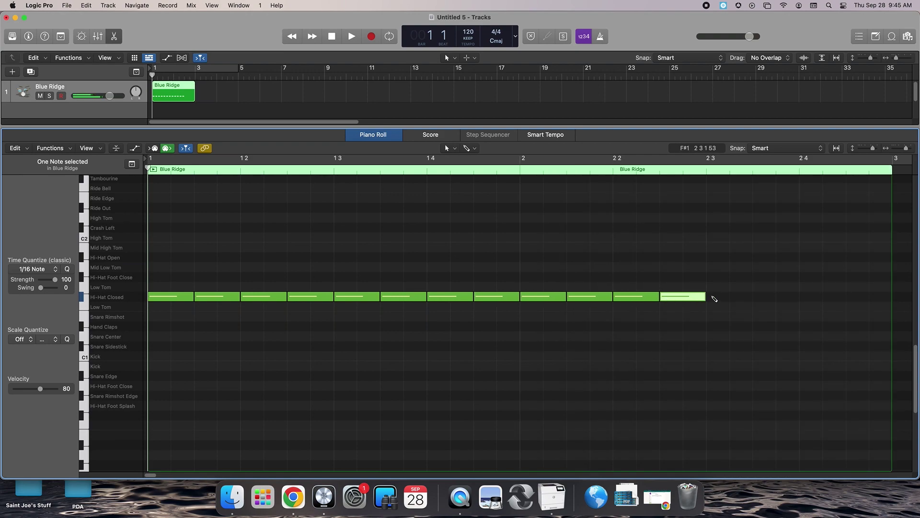
click(715, 298)
click(762, 298)
click(810, 298)
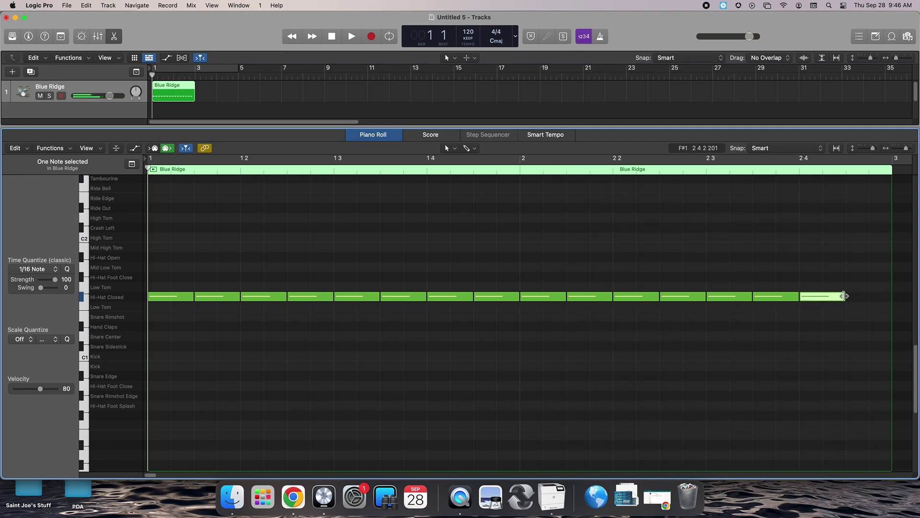
click(855, 297)
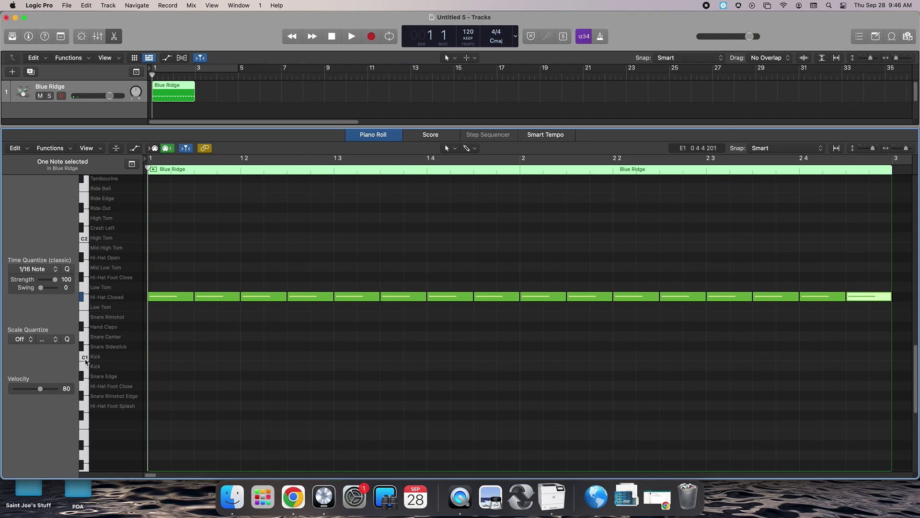
Place quarter-note Snare Center hits on beats 2 and 4 of both bars
click(84, 339)
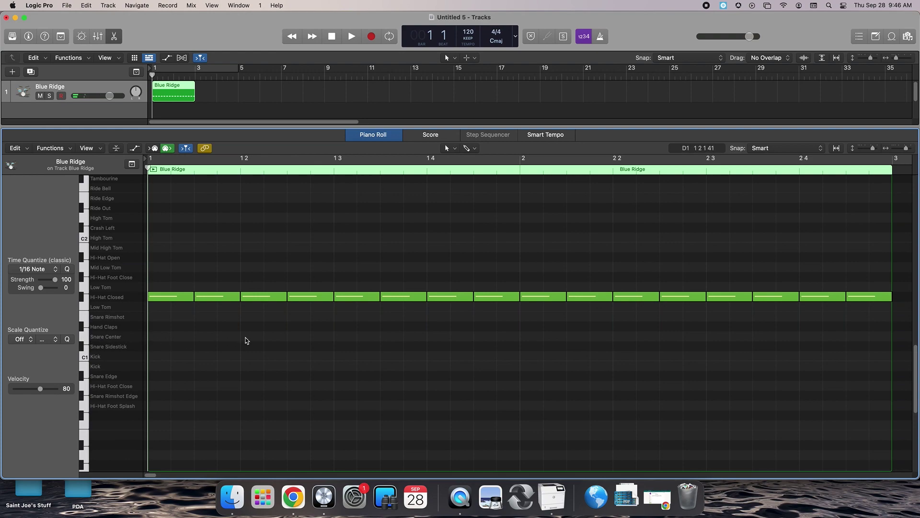
click(253, 338)
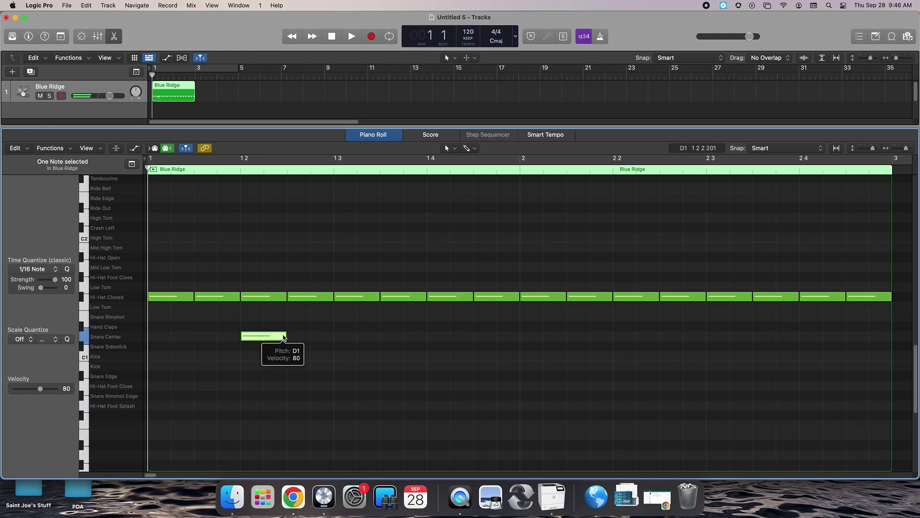
drag(286, 337, 333, 338)
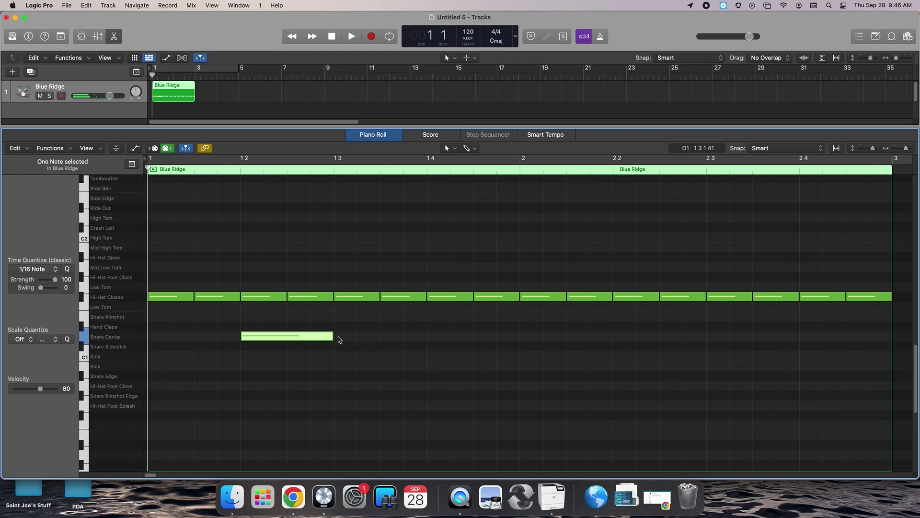
click(430, 338)
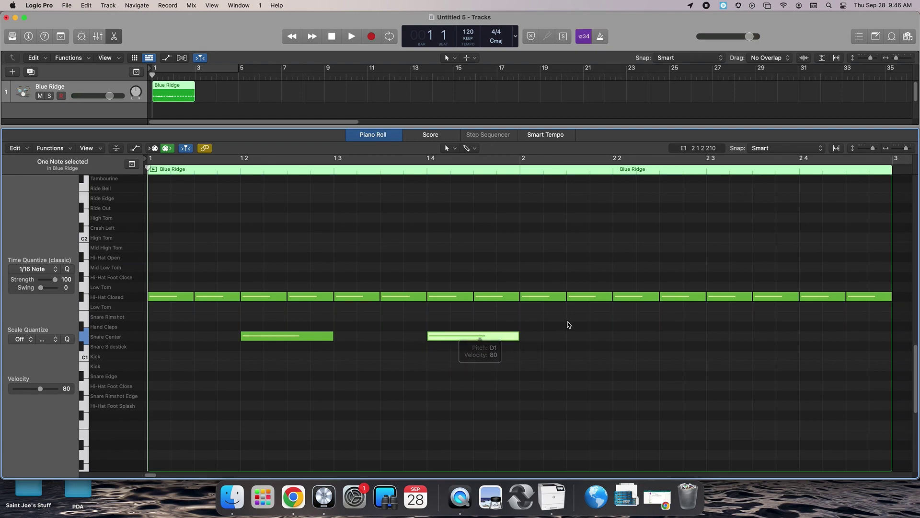
click(621, 338)
mouse_move(704, 337)
mouse_down()
mouse_move(638, 340)
mouse_move(704, 337)
mouse_up()
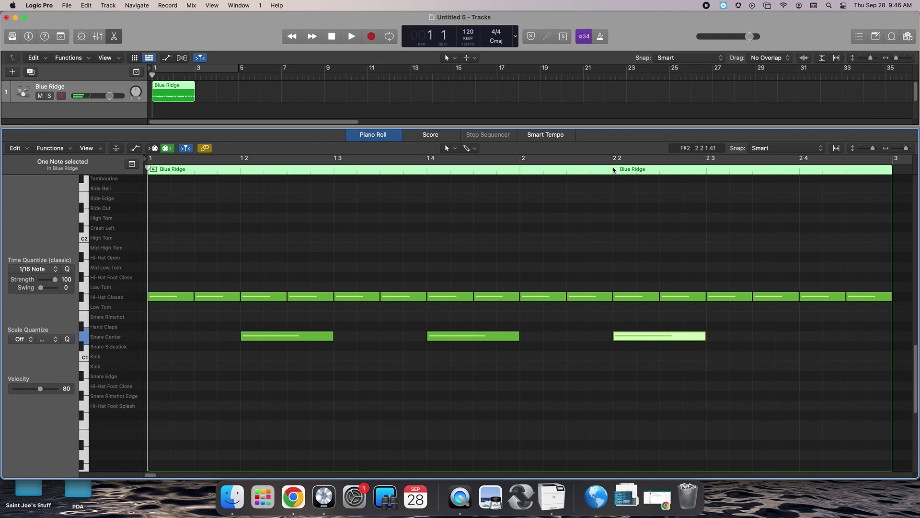
click(612, 182)
click(615, 161)
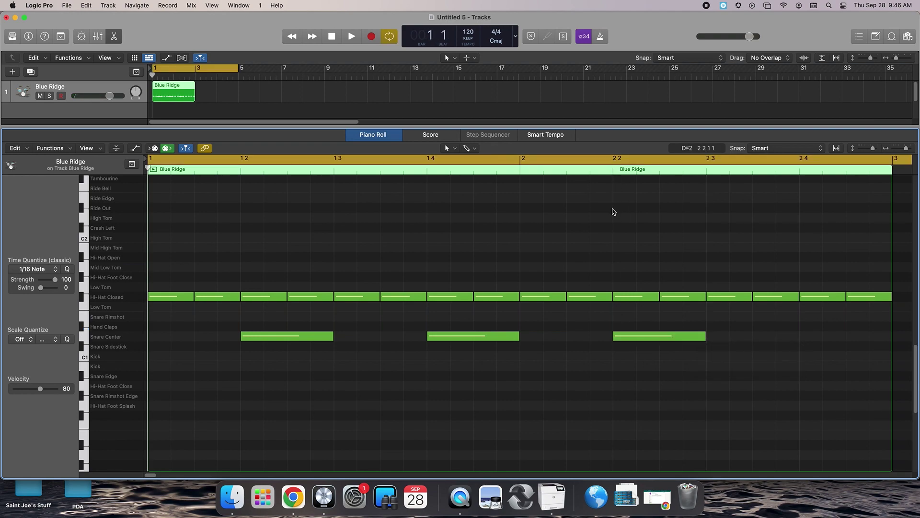
click(802, 335)
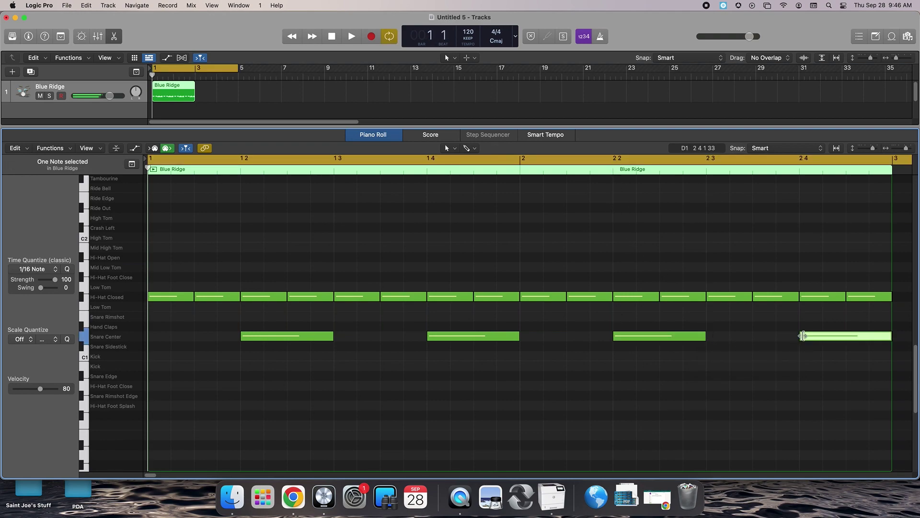
Shorten the Snare Center note on bar 1 beat 4 to an eighth, bar 2 beat 2 to a dotted eighth and bar 2 beat 4 to a sixteenth
drag(518, 335, 474, 335)
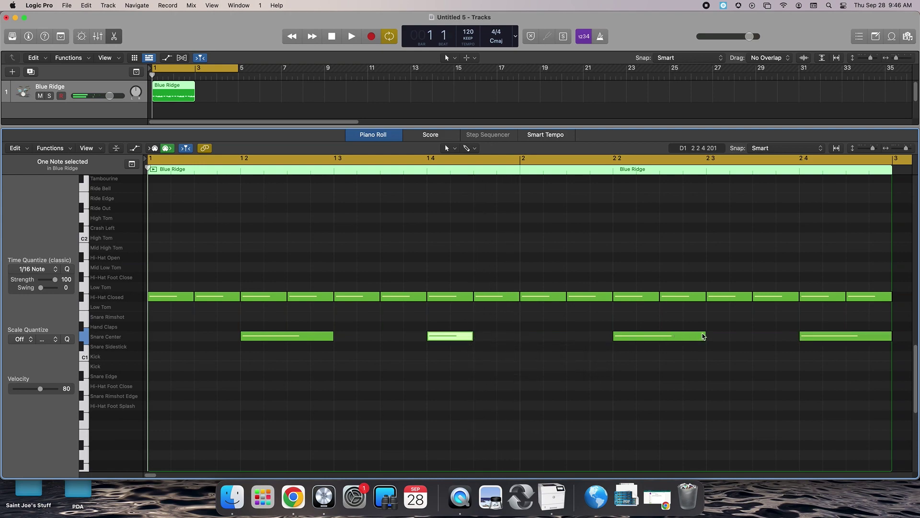
drag(704, 336, 682, 337)
drag(891, 335, 821, 342)
click(706, 369)
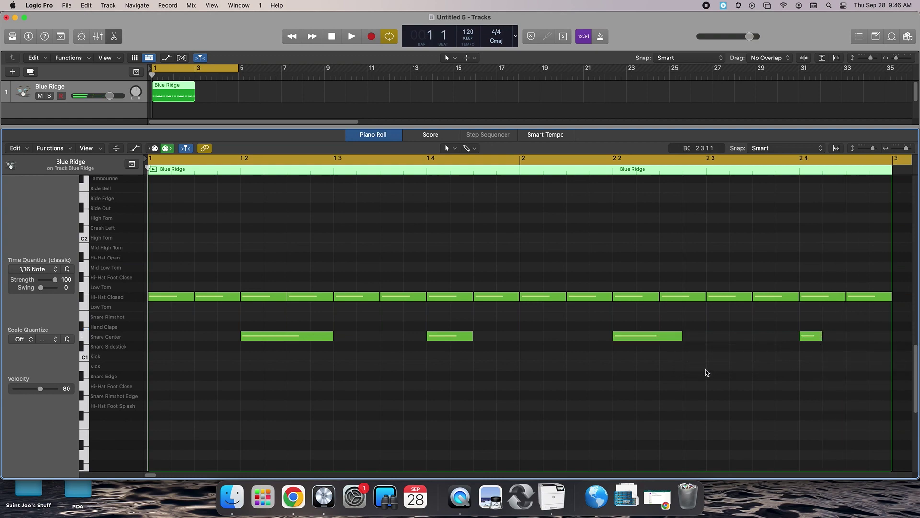
Audition the differently sized Snare Center notes and select all four to compare how their lengths sound
click(255, 339)
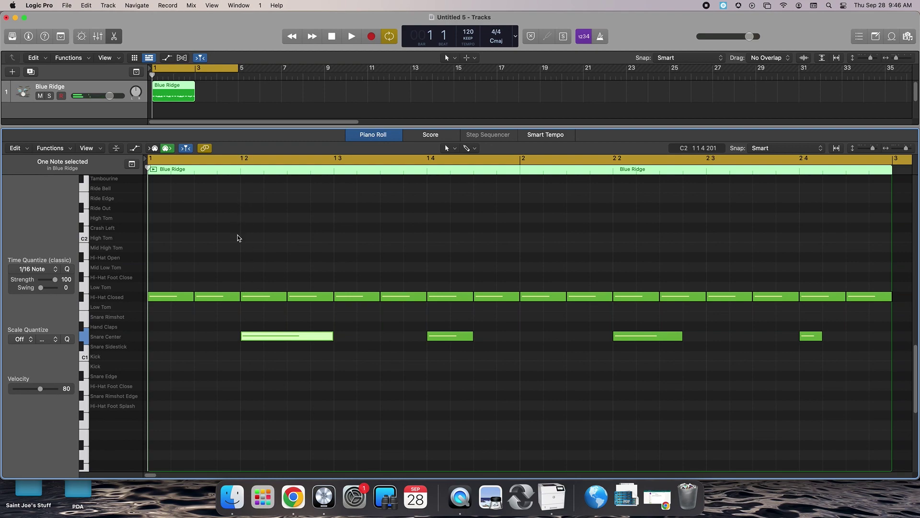
click(459, 337)
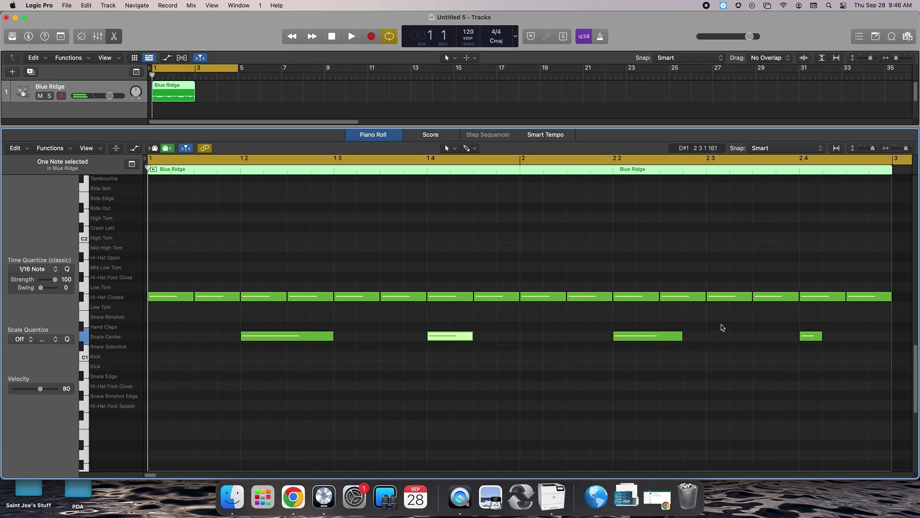
drag(840, 327, 342, 357)
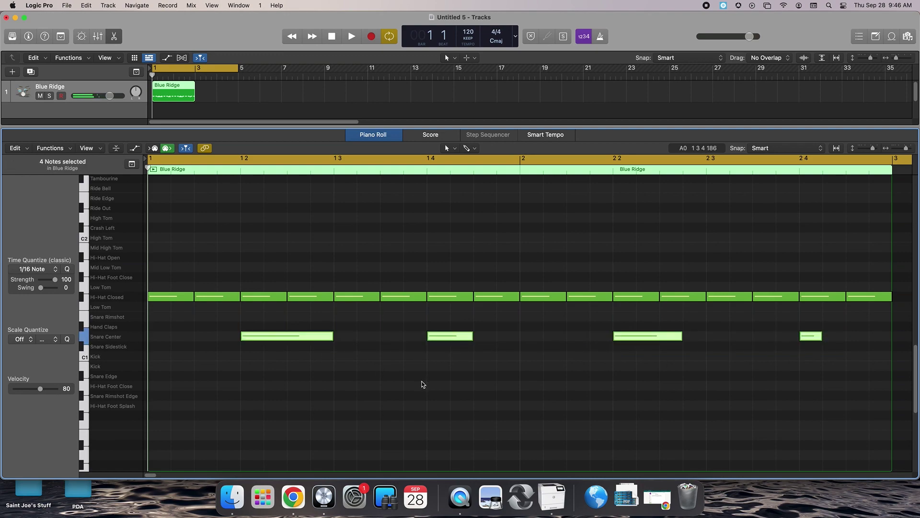
click(581, 354)
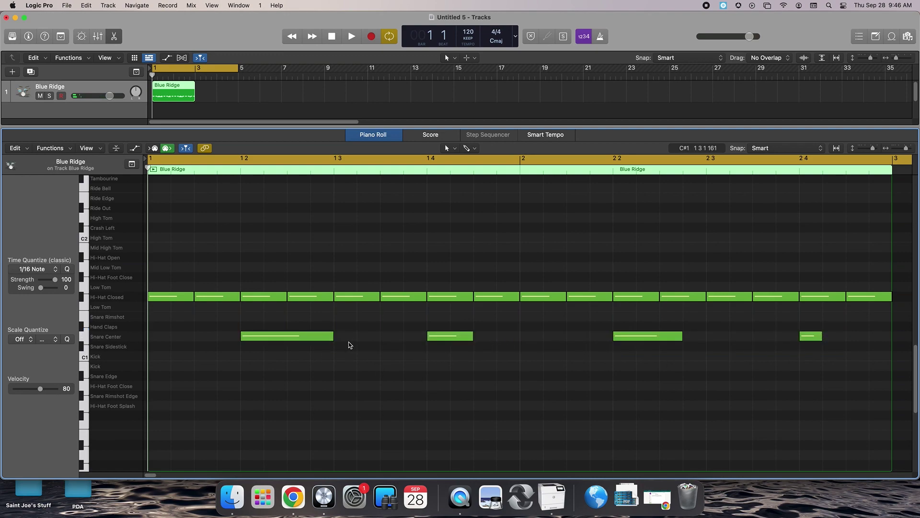
Check the kick rhythm in the Drum Groove 2 notation in Chrome, and minimize the browser window
click(292, 498)
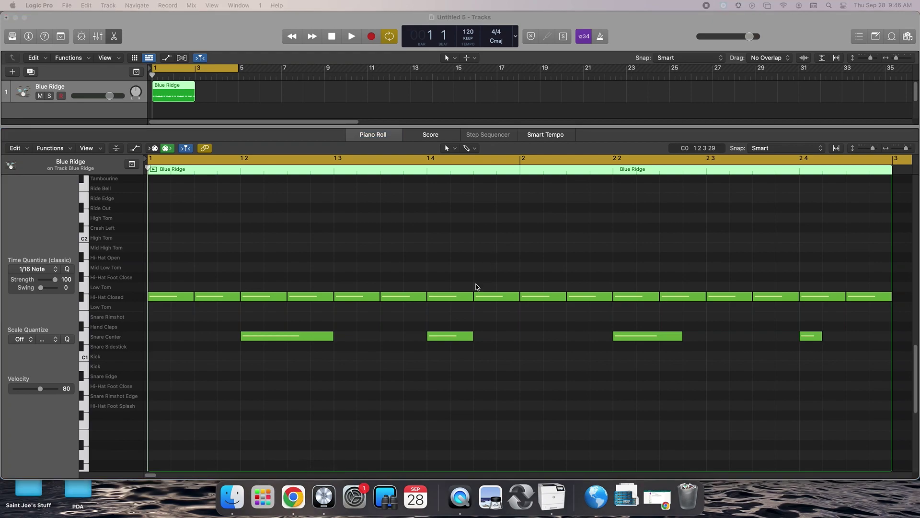
click(658, 498)
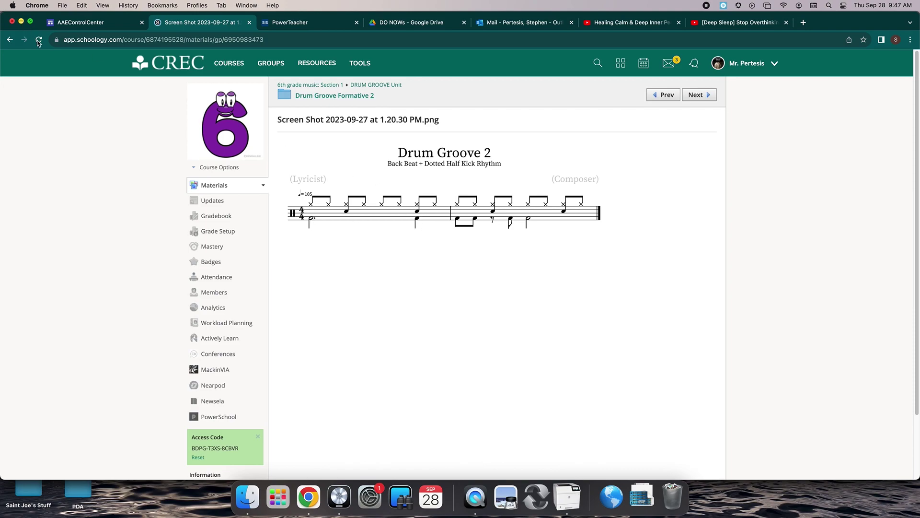
click(21, 22)
Place a dotted-half-note Kick at the start of bar 1 and a quarter-note Kick on beat 4
click(87, 360)
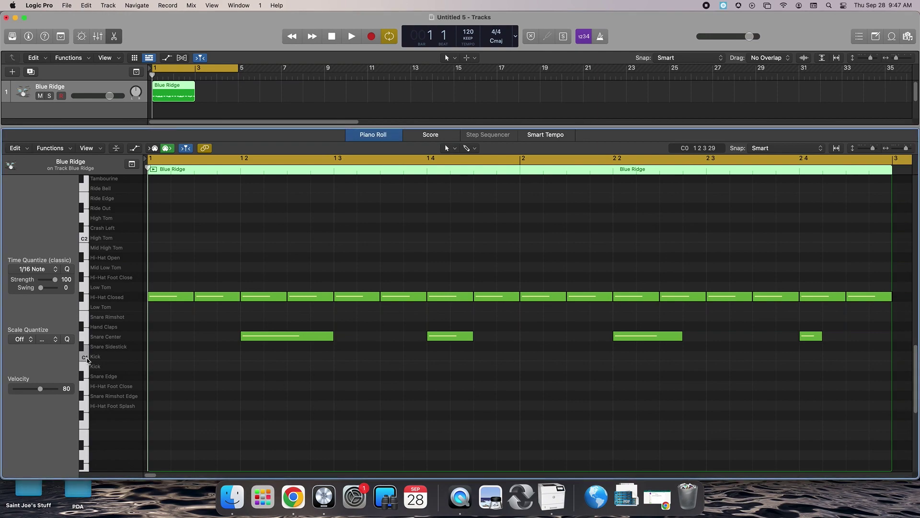
click(156, 357)
drag(194, 357, 429, 359)
click(429, 359)
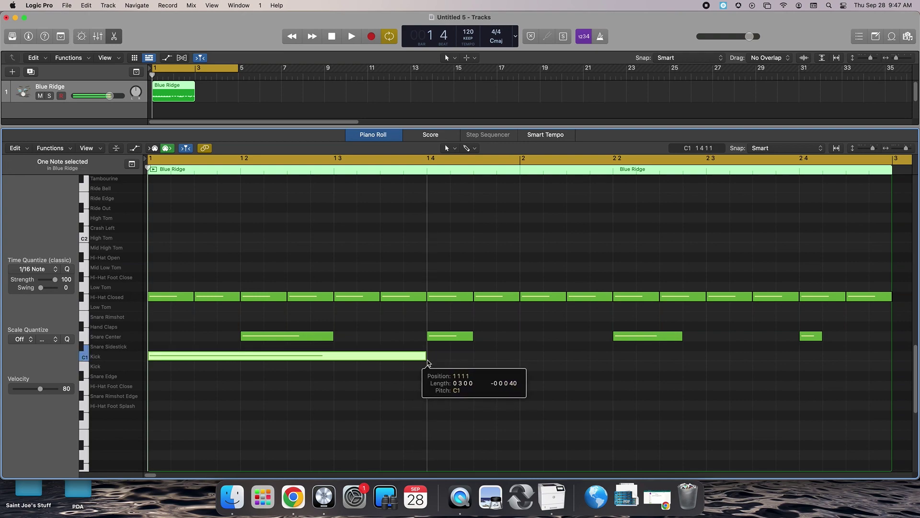
key(super+r)
drag(705, 355, 510, 370)
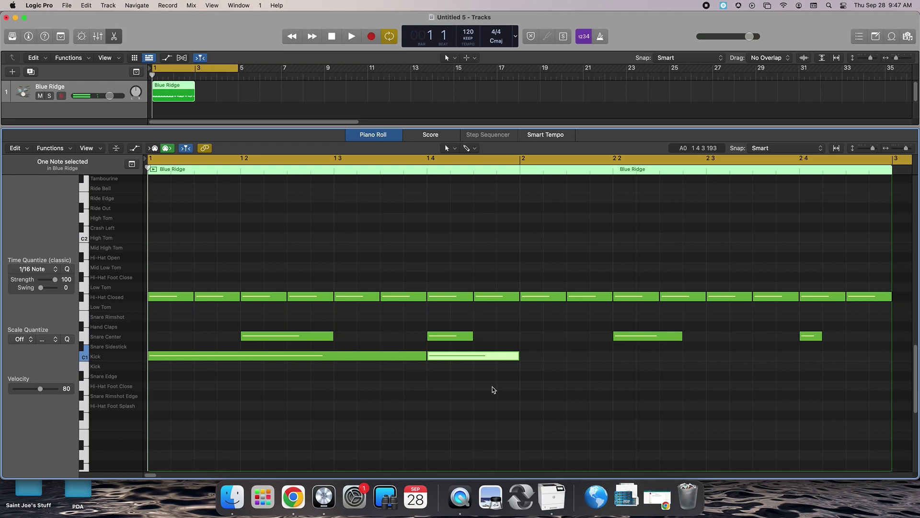
Review the two bar 1 Kick notes, consult the notation in Chrome for the bar 2 kick rhythm, and return to Logic Pro
click(372, 358)
mouse_move(425, 357)
mouse_down()
mouse_move(406, 365)
mouse_move(182, 373)
mouse_move(426, 369)
mouse_up()
drag(205, 382, 469, 358)
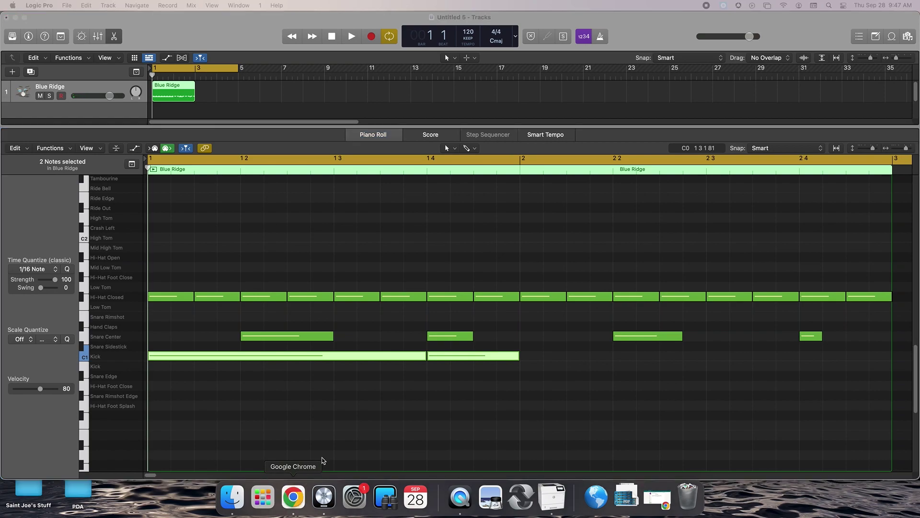
click(657, 499)
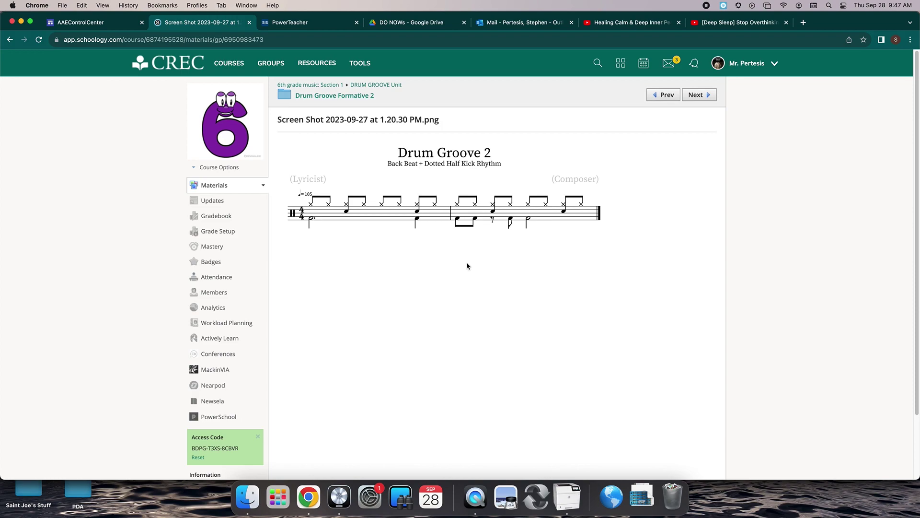
click(339, 497)
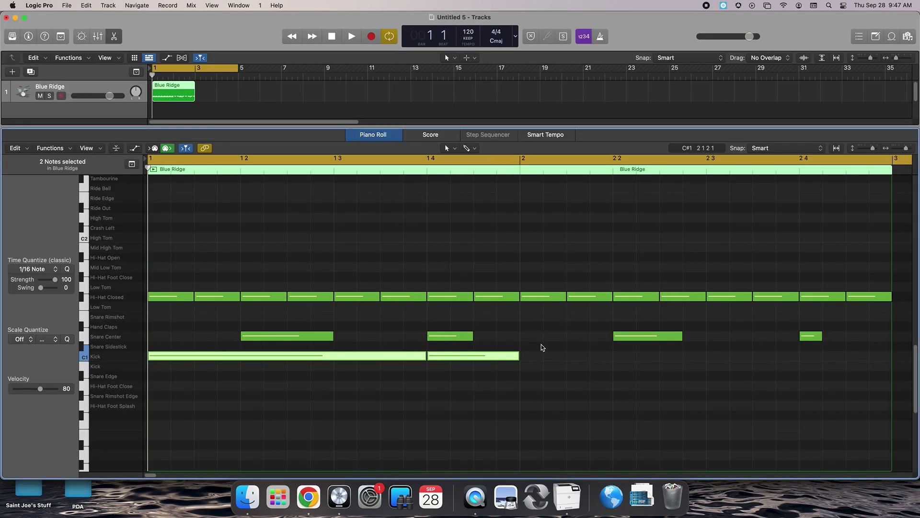
Place eighth-note Kick hits in bar 2 on beat 1, the "and" of beat 1 and the "and" of beat 2
super+click(532, 358)
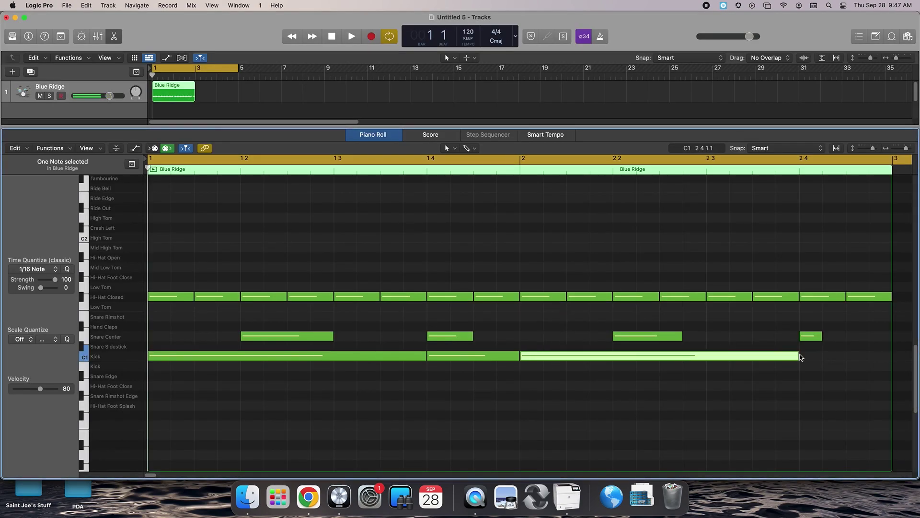
drag(798, 356, 565, 358)
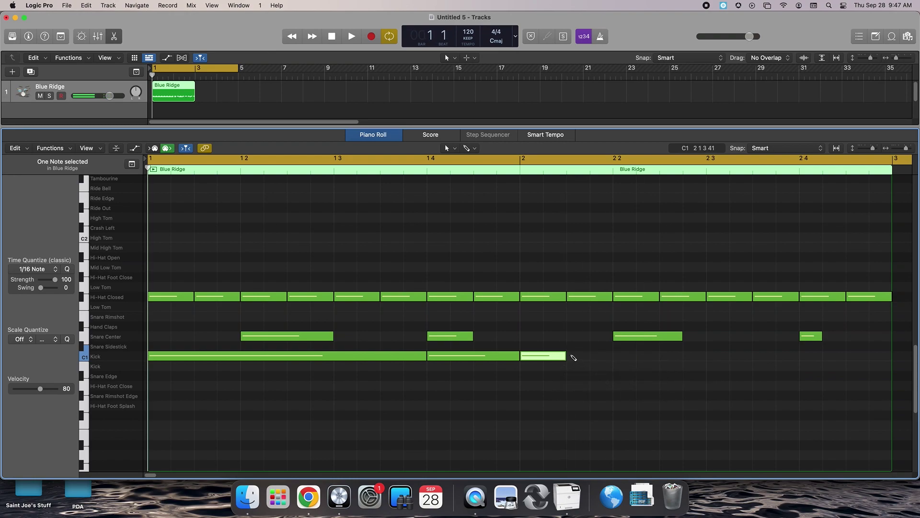
super+click(571, 357)
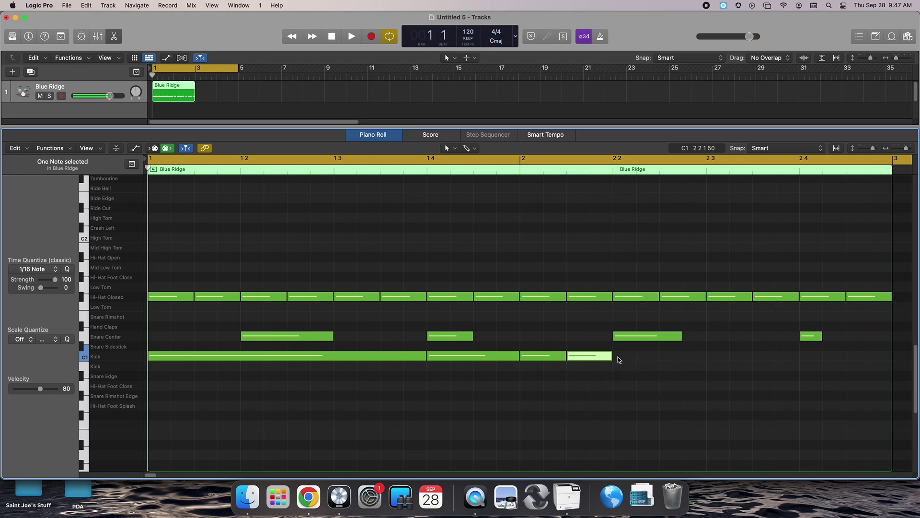
super+click(671, 357)
Compare the bar 2 kicks with the notation in Chrome, and audition the first two bar 2 Kick notes in Logic Pro
click(308, 497)
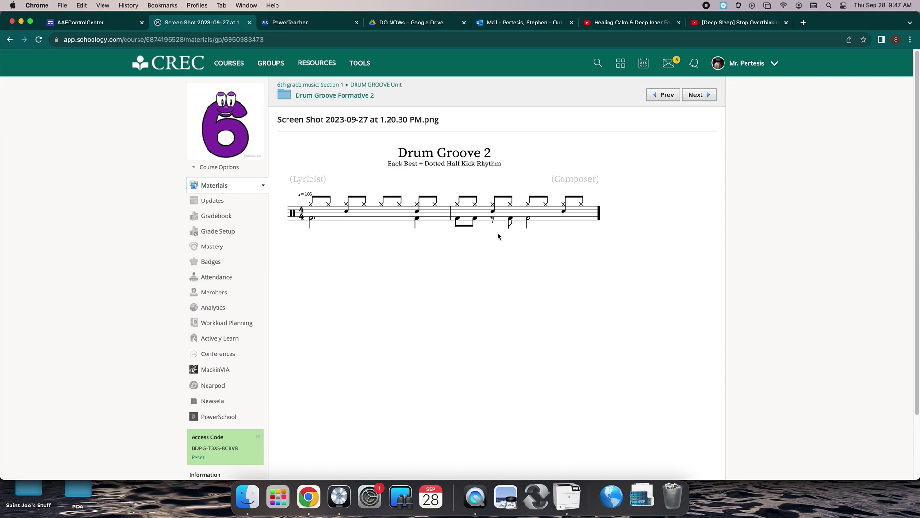
click(338, 497)
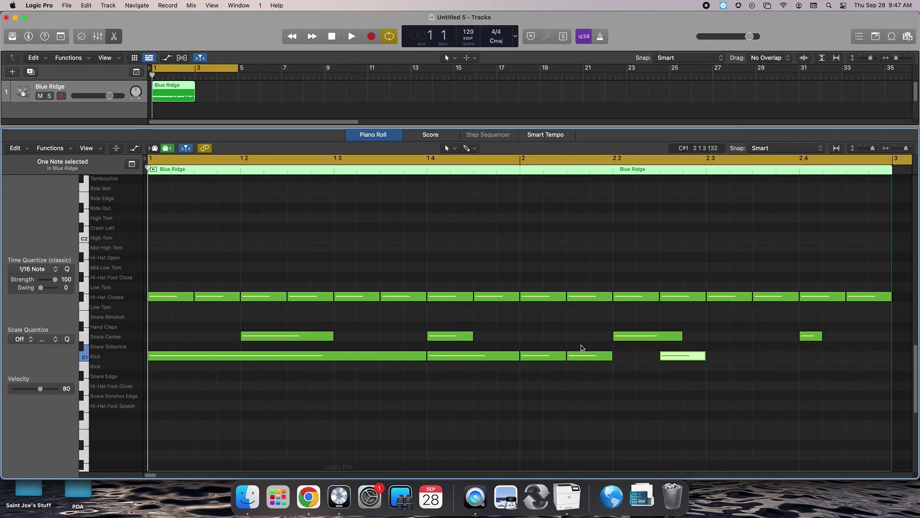
click(561, 355)
click(580, 357)
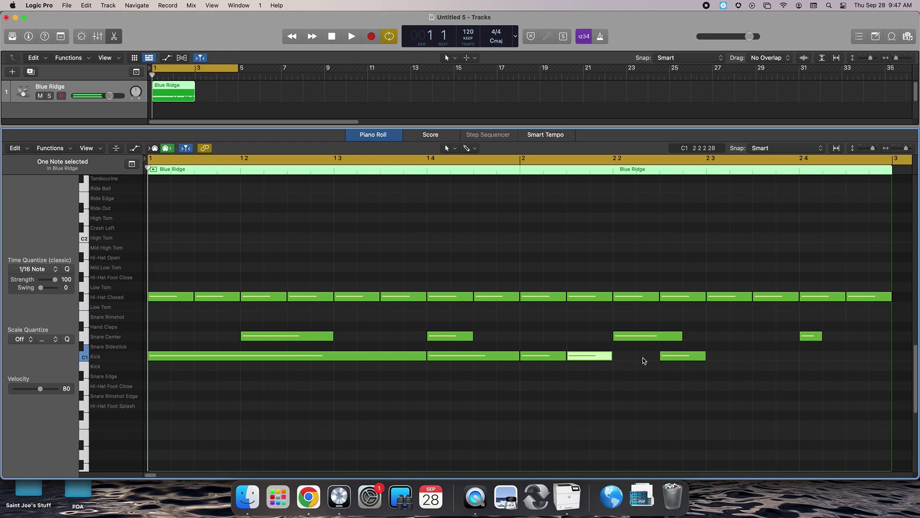
Place a half-note Kick on beat 3 of bar 2, extending to the end of the bar
click(689, 356)
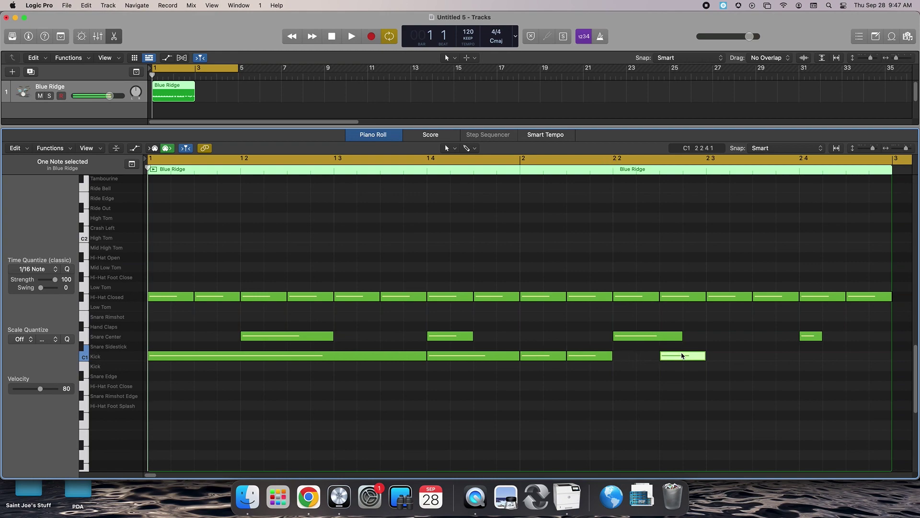
drag(719, 360, 891, 363)
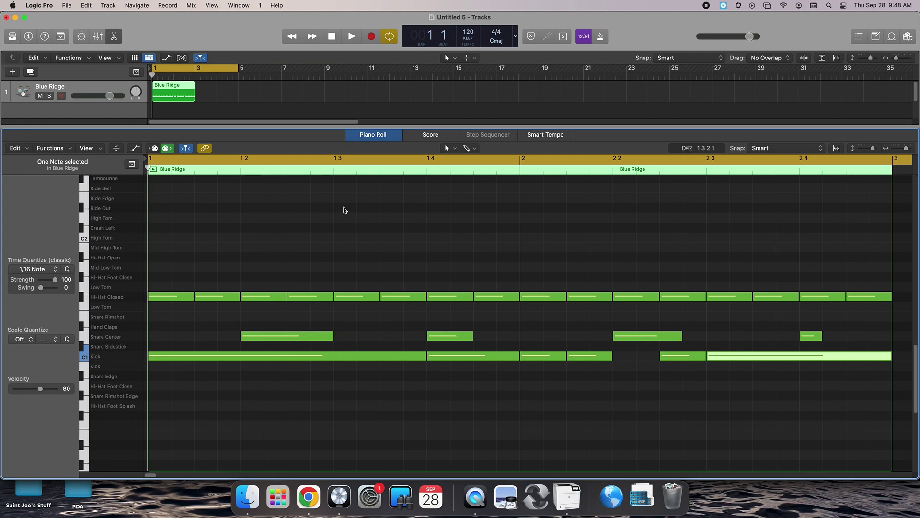
Play back the groove, return to the start, and shorten the cycle range to end at bar 3
key(space)
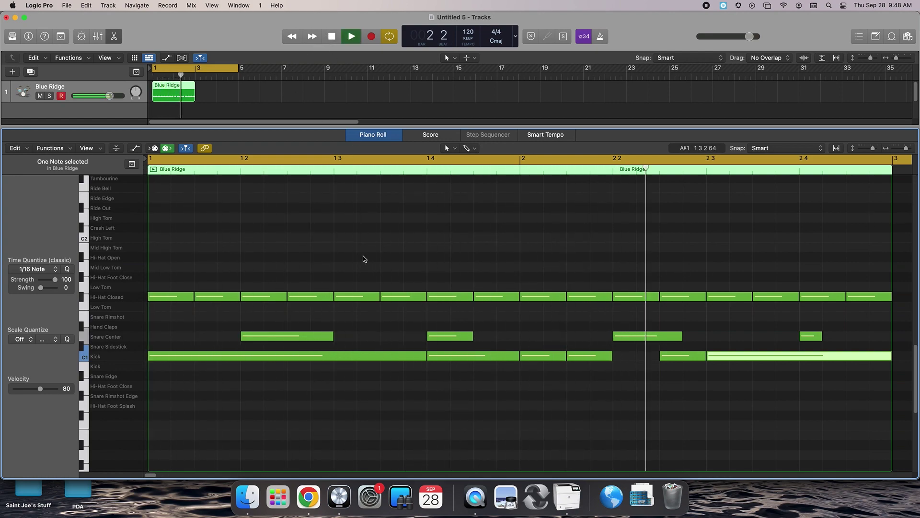
key(space)
click(334, 38)
drag(235, 67, 195, 68)
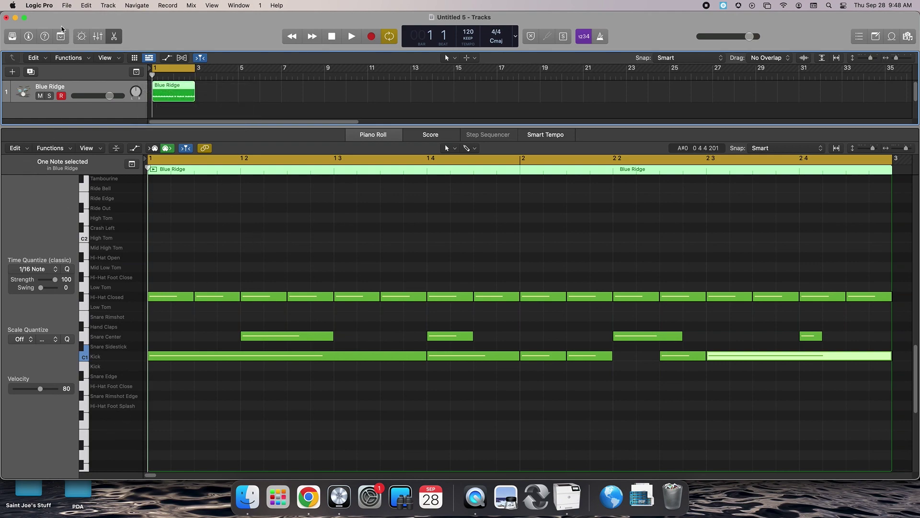
Begin saving the project as a new file named Drum Groove 2
click(67, 6)
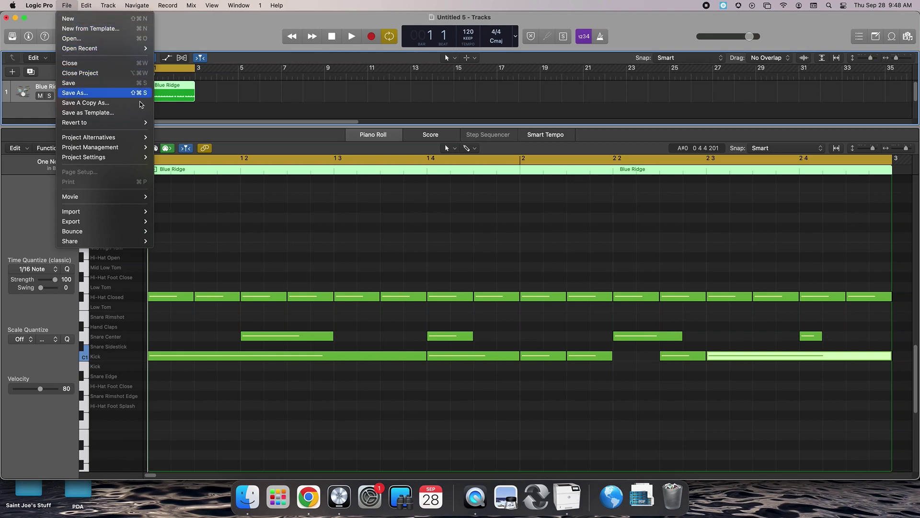
click(95, 94)
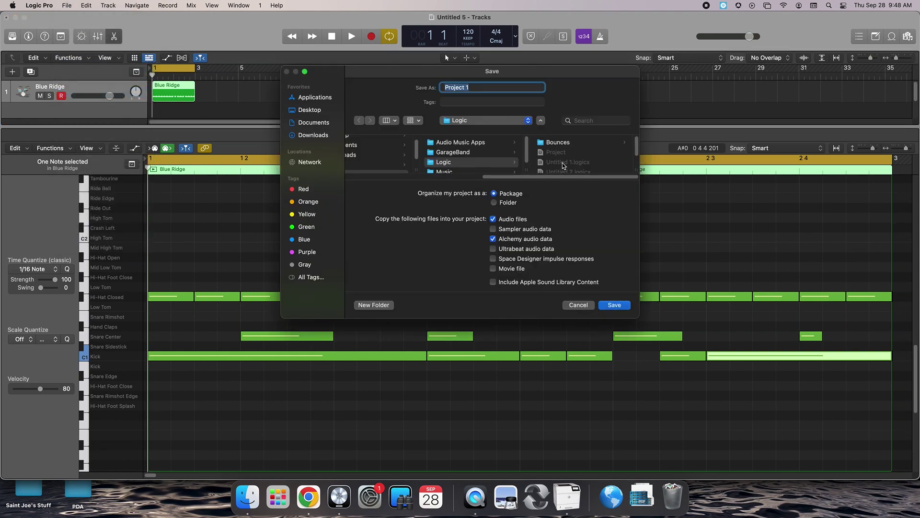
text(D)
click(516, 122)
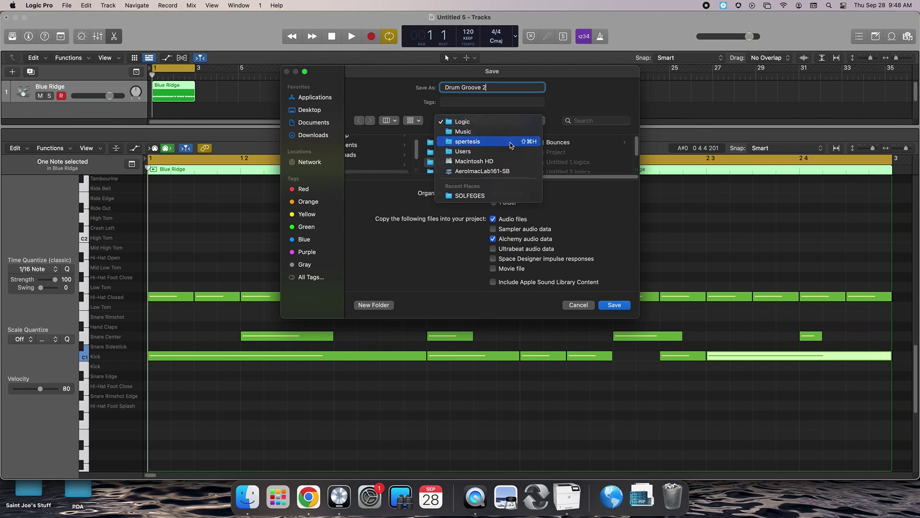
click(511, 142)
click(512, 121)
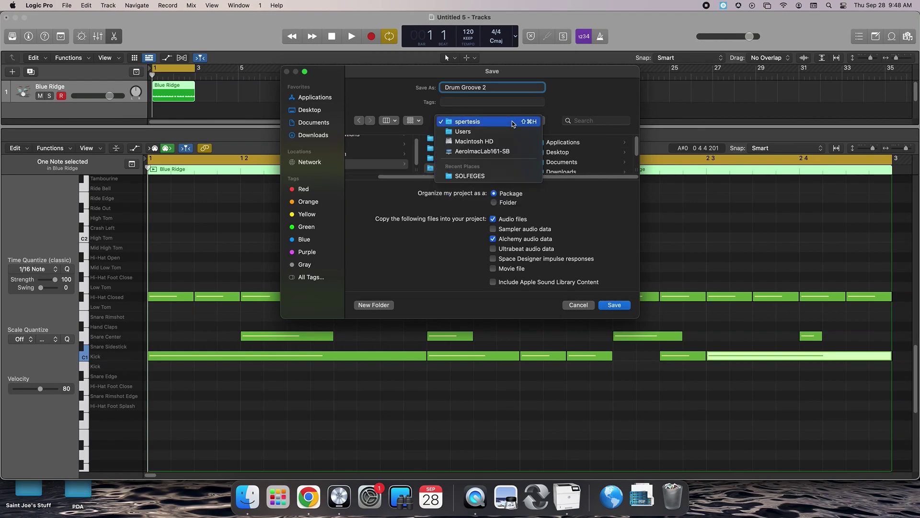
click(458, 131)
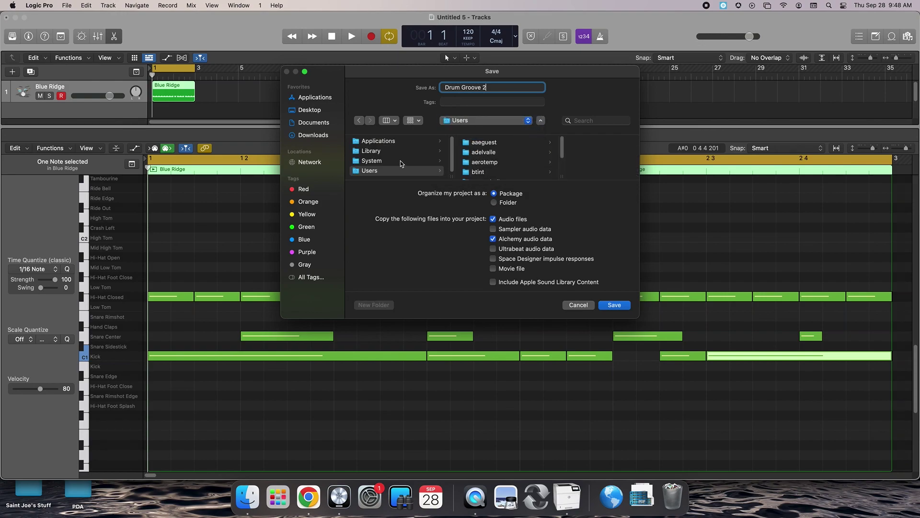
scroll(453, 163, up, 1)
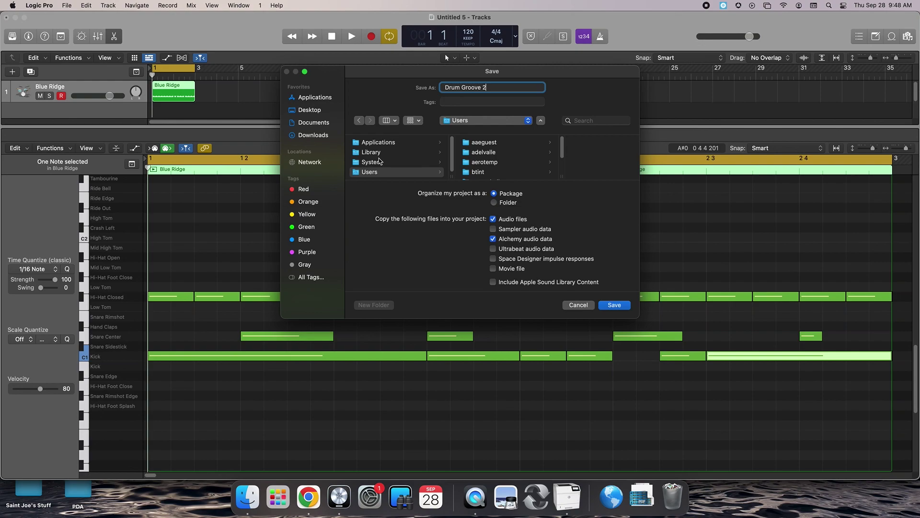
Choose the Desktop as the location and save the project there
click(306, 116)
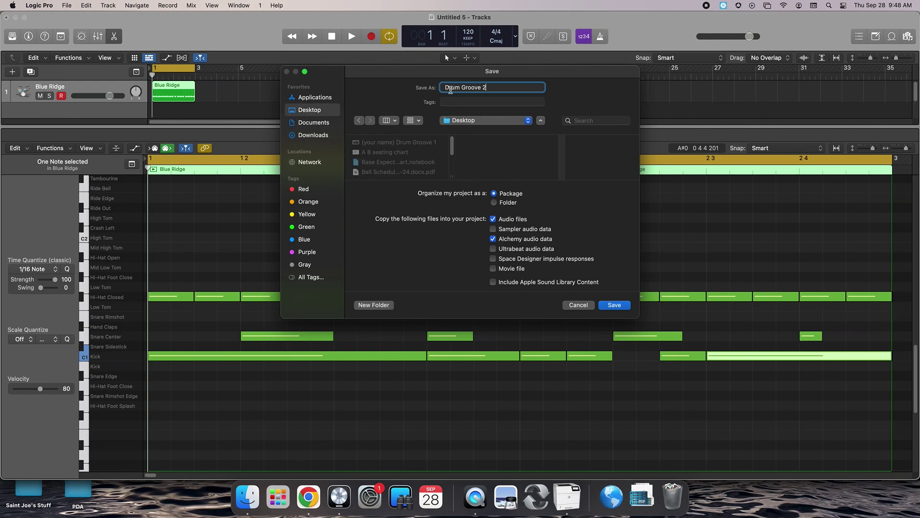
click(611, 307)
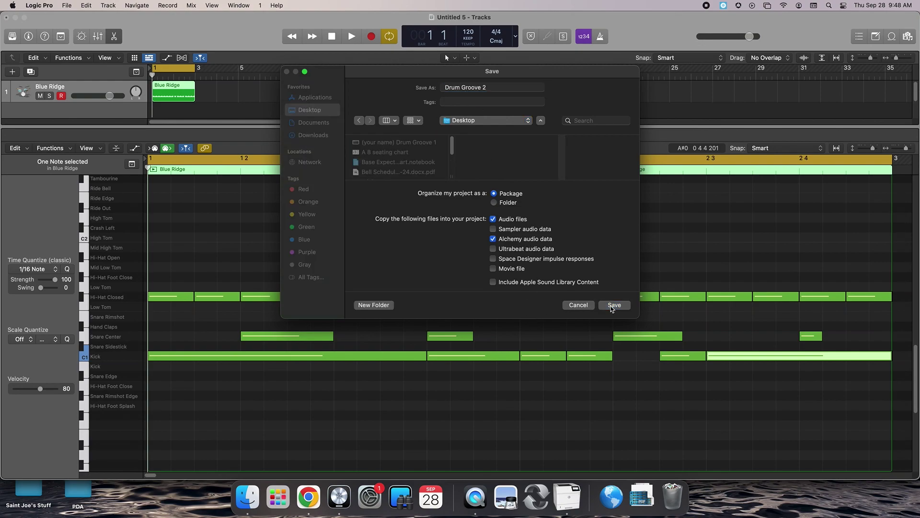
scroll(607, 309, right, 1)
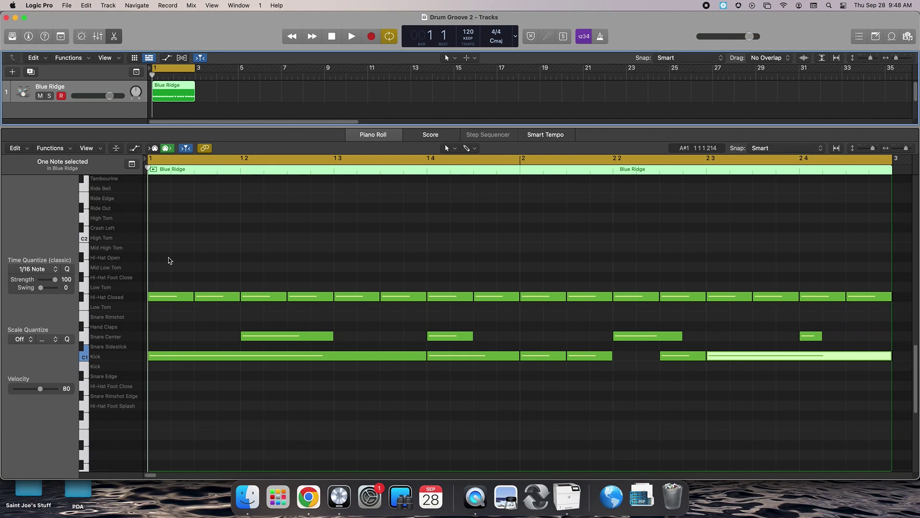
Audition the first Hi-Hat Closed notes and set the velocity of the one on the "and" of beat 1 in bar 1 to 56
drag(170, 259, 177, 312)
drag(205, 260, 211, 310)
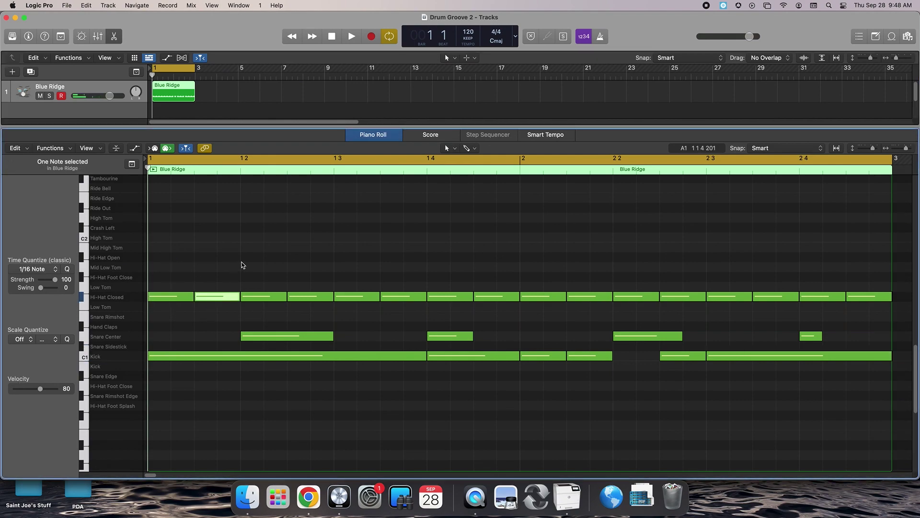
click(263, 298)
click(298, 298)
click(212, 298)
click(216, 272)
click(216, 298)
drag(40, 389, 33, 393)
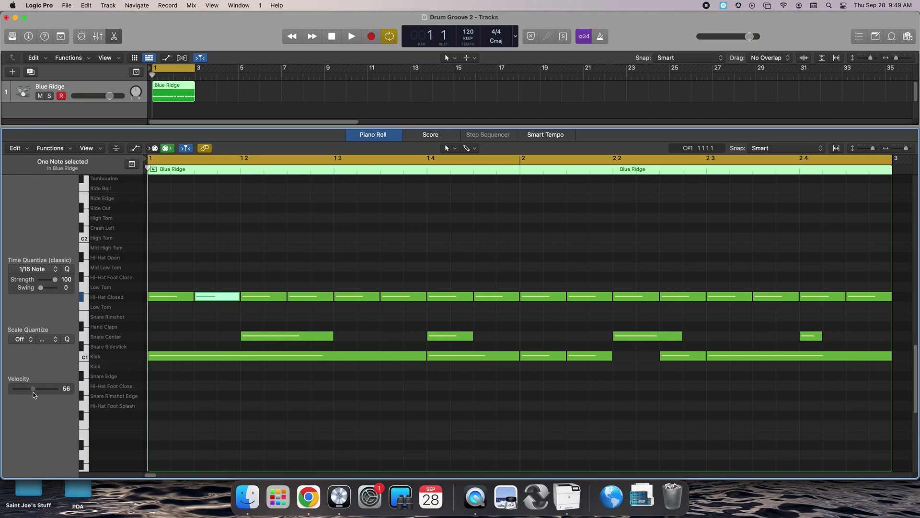
Set the Hi-Hat Closed note on the "and" of beat 2 in bar 1 to velocity 63, auditioning it against its neighbours
click(236, 278)
click(217, 297)
click(265, 298)
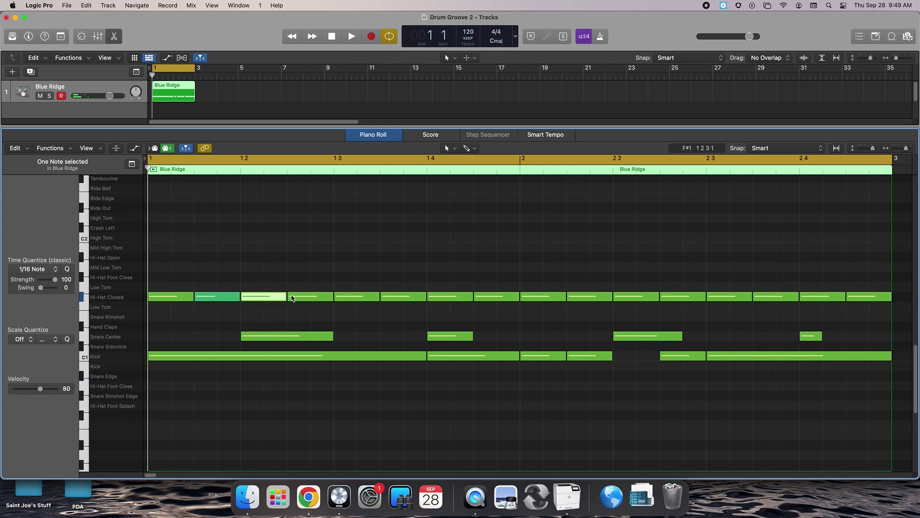
click(311, 297)
drag(40, 389, 36, 392)
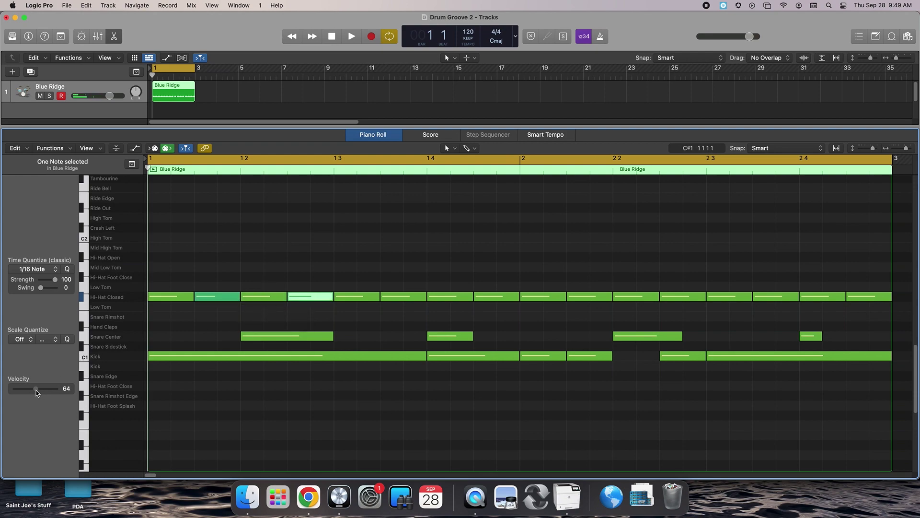
click(209, 296)
click(306, 297)
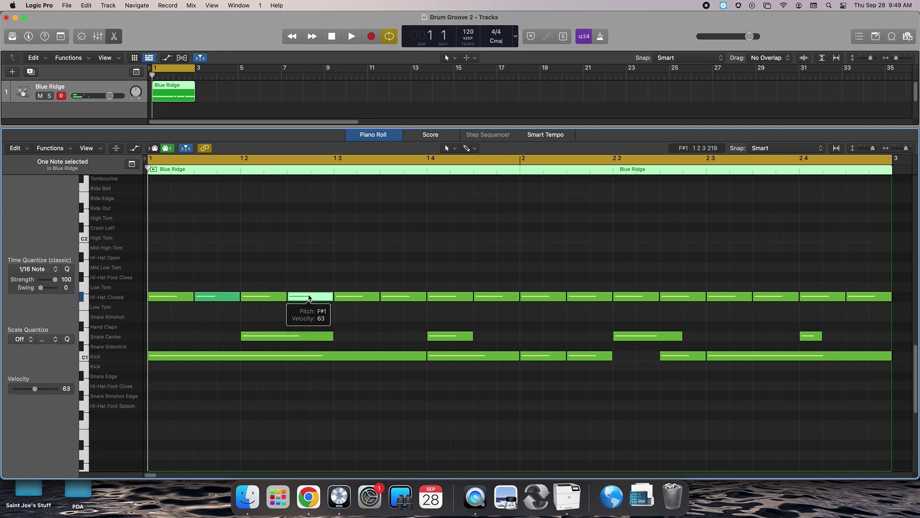
Set the bar 1 Hi-Hat Closed velocities to 40 on the "and" of beat 3 and 51 on the "and" of beat 4
click(398, 297)
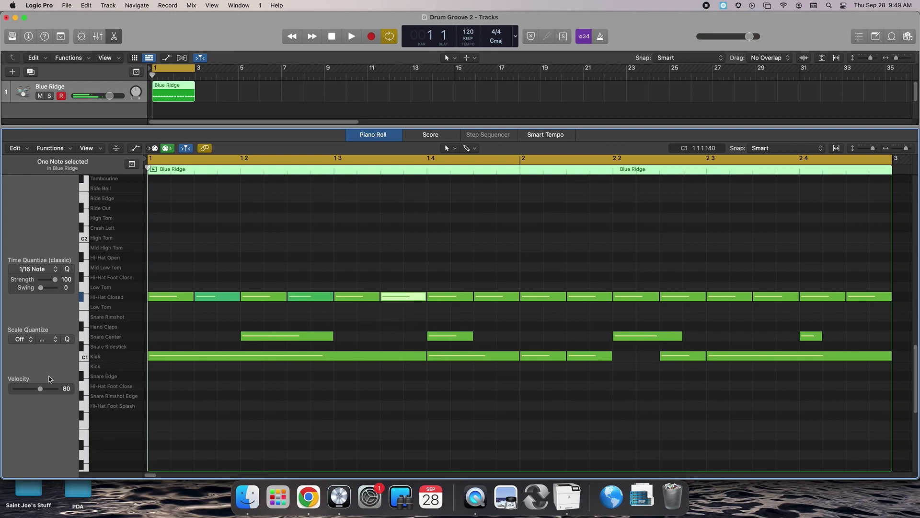
drag(35, 393, 29, 393)
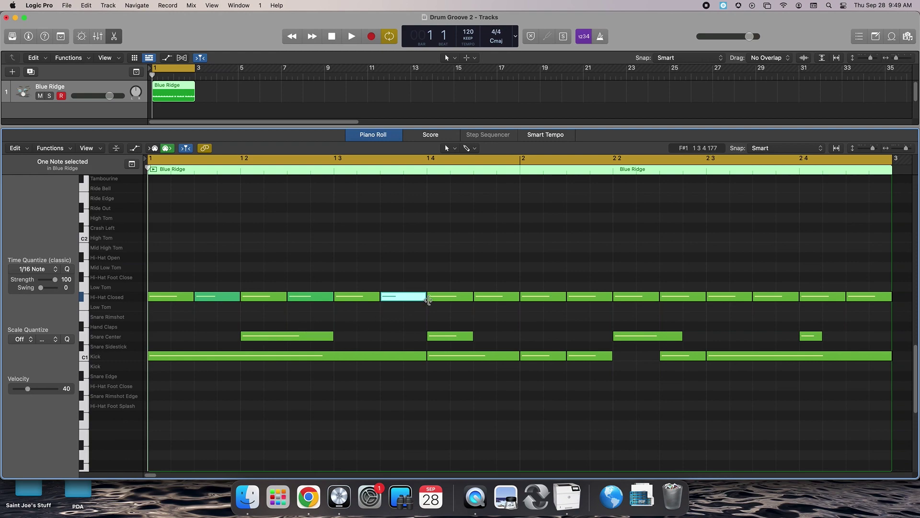
click(452, 297)
click(493, 298)
drag(41, 391, 32, 393)
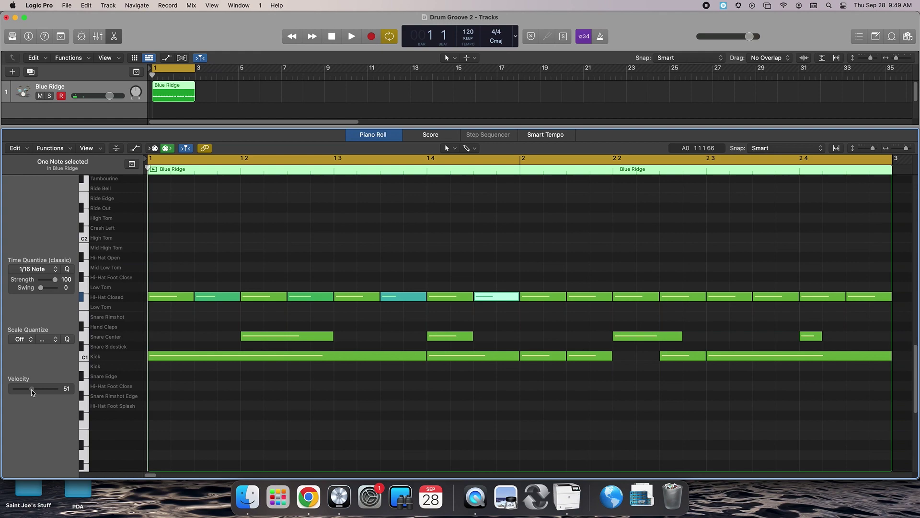
Lower the bar 2 Hi-Hat Closed velocity on the "and" of beat 1, and set the "and" of beat 2 to 64
click(587, 297)
drag(40, 392, 37, 392)
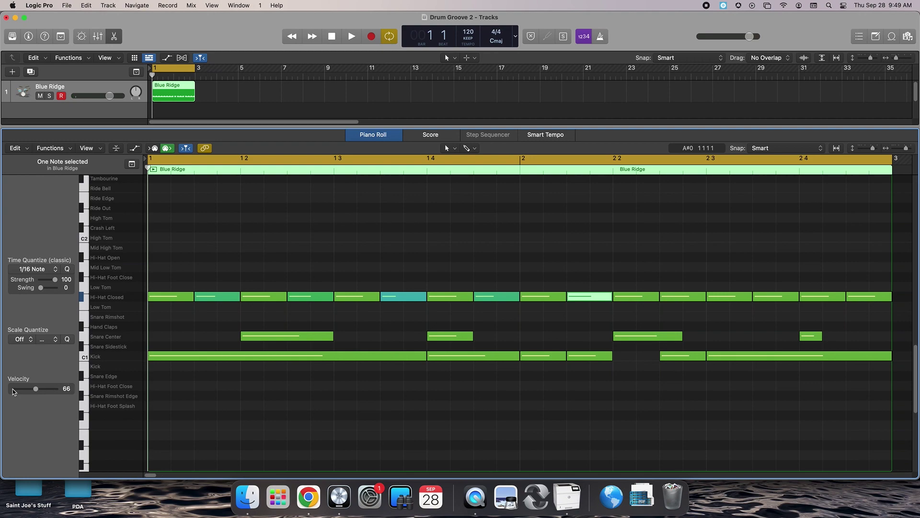
drag(36, 392, 33, 393)
drag(30, 393, 28, 393)
click(661, 295)
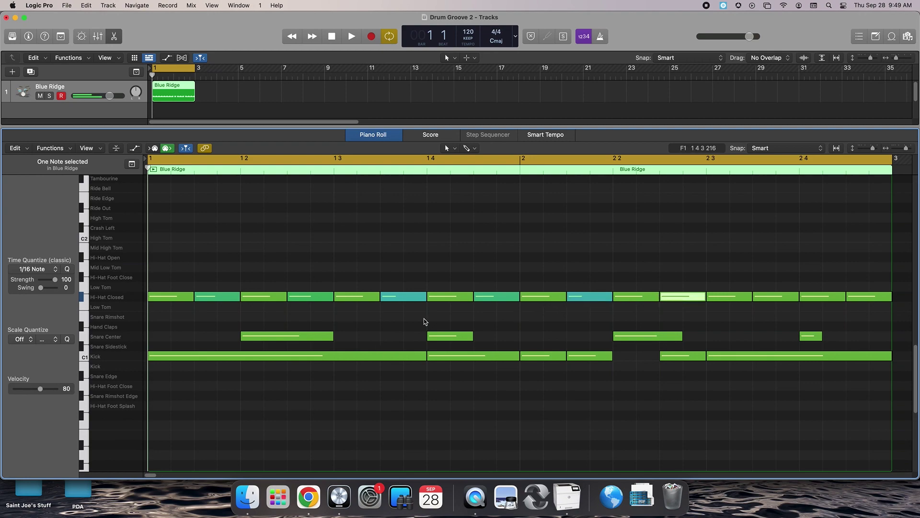
drag(33, 390, 40, 390)
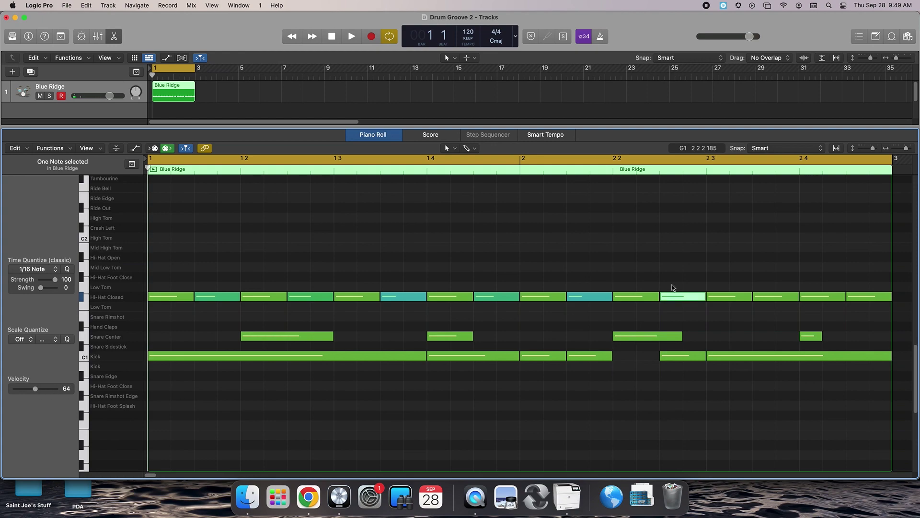
Set the bar 2 Hi-Hat Closed velocities to 66 on the "and" of beat 3 and 54 on the "and" of beat 4
click(756, 297)
drag(40, 389, 36, 389)
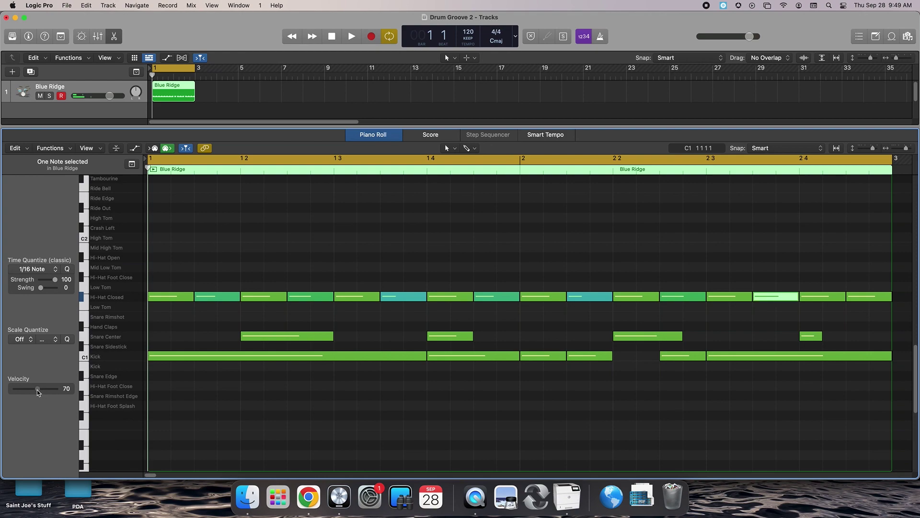
click(877, 297)
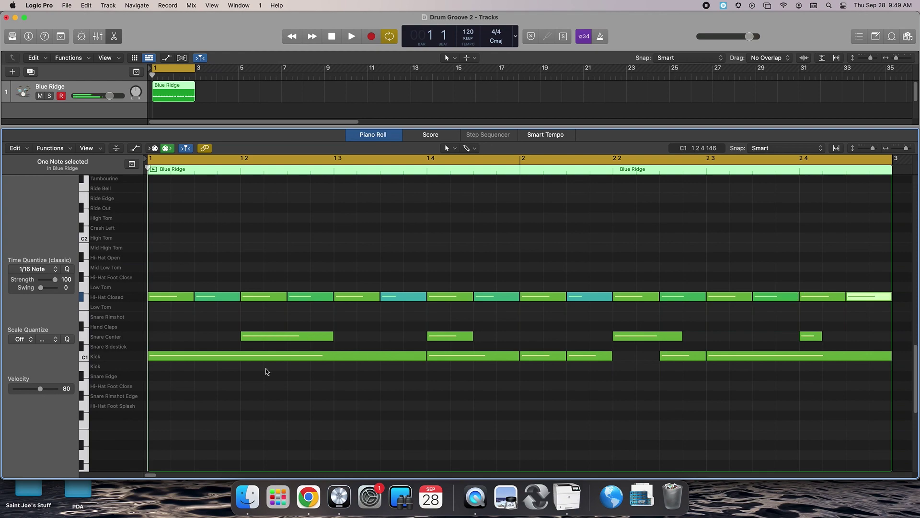
drag(40, 389, 32, 389)
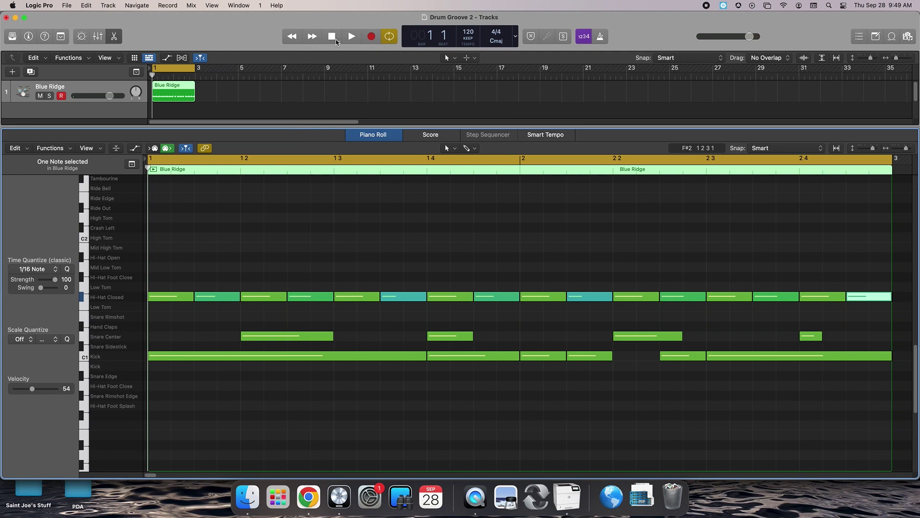
Play back the groove, and set the Hi-Hat Closed note on the "and" of beat 3 in bar 2 to velocity 53
key(space)
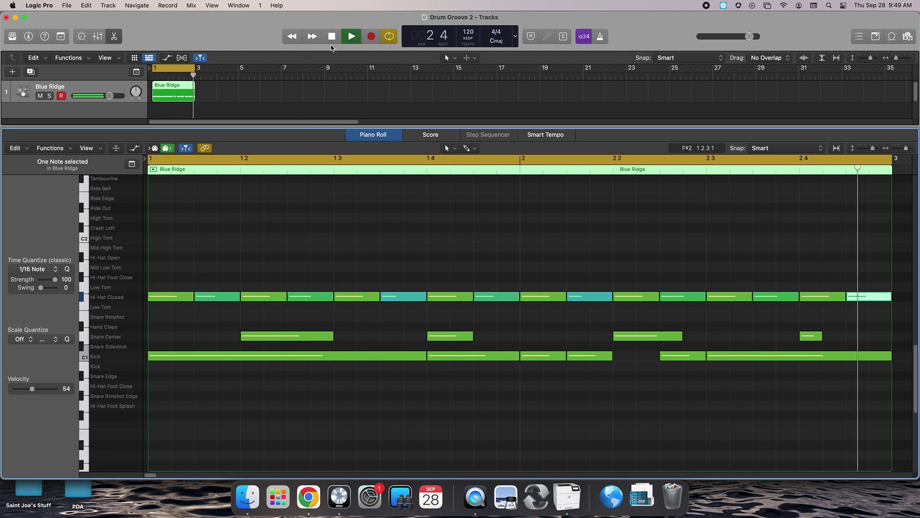
key(space)
click(762, 296)
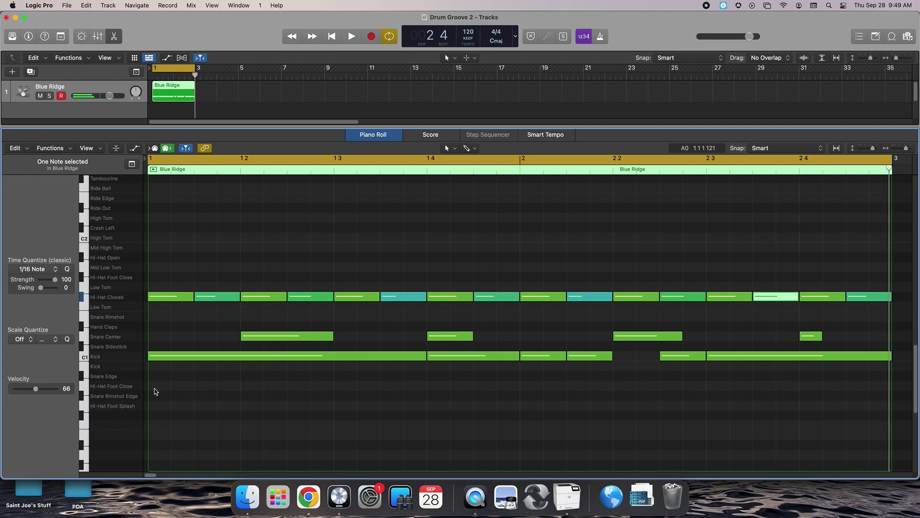
drag(36, 389, 31, 389)
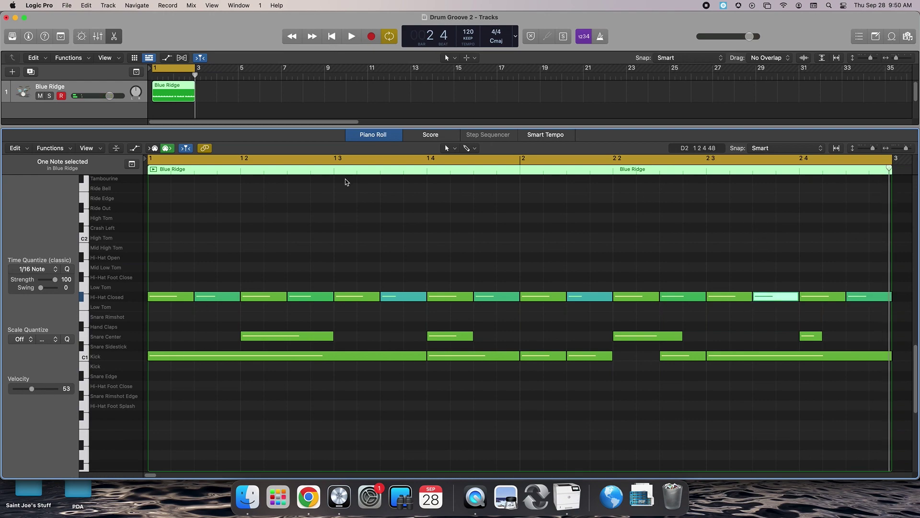
Play the groove from the start to check the hi-hat dynamics, and return the playhead to bar 1
click(332, 37)
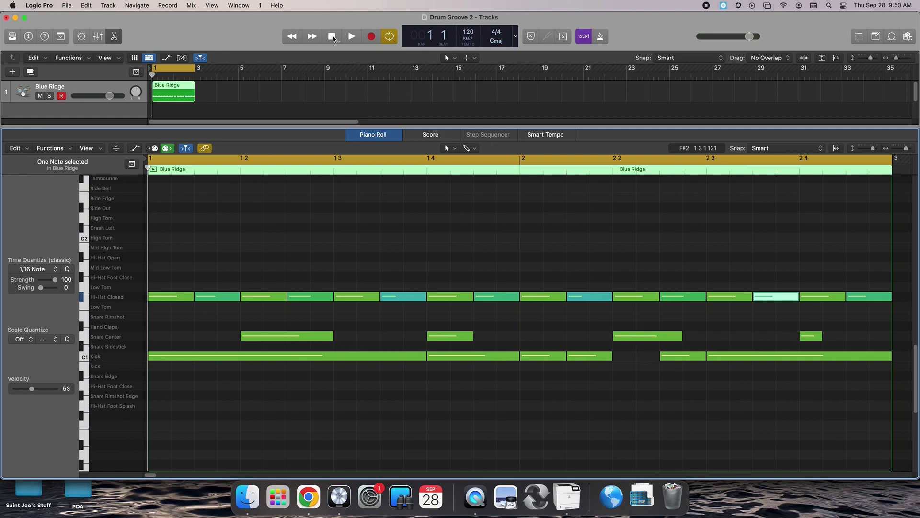
key(space)
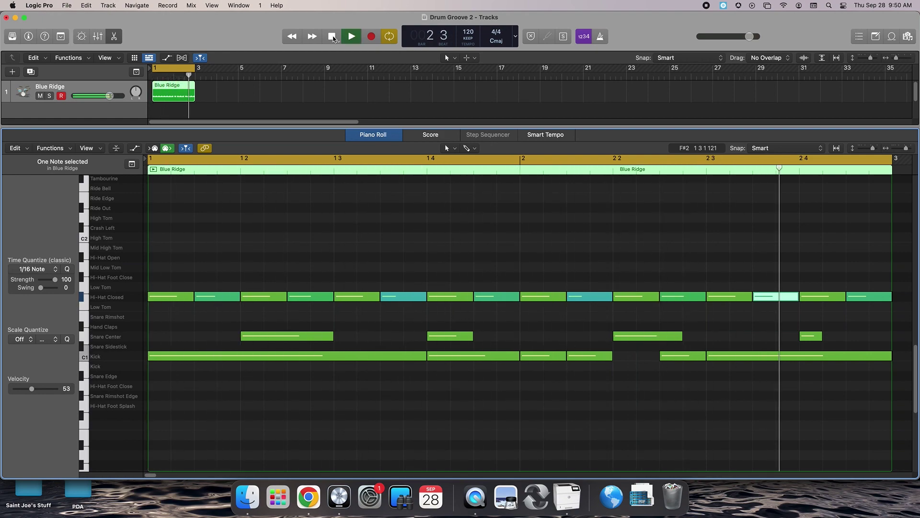
click(332, 37)
click(332, 37)
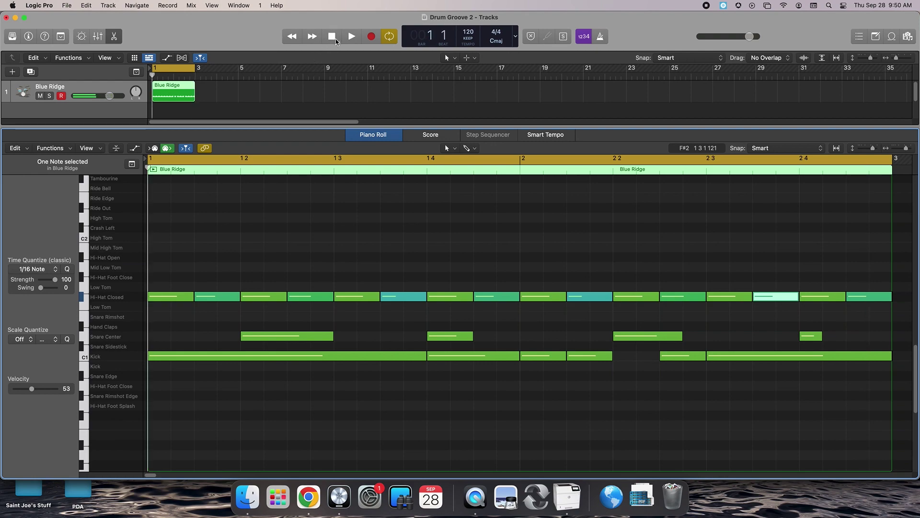
Set the velocity of the Kick note on beat 4 of bar 1 to 71
click(255, 357)
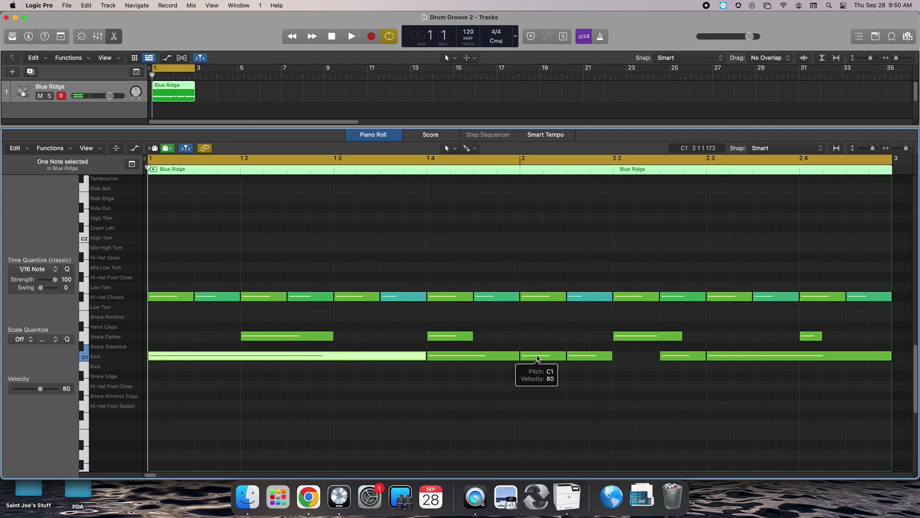
click(485, 356)
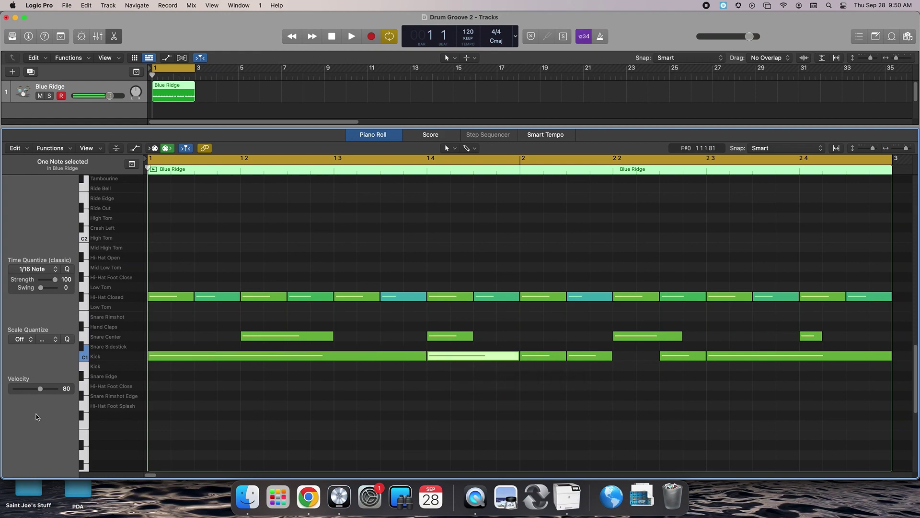
drag(41, 390, 37, 390)
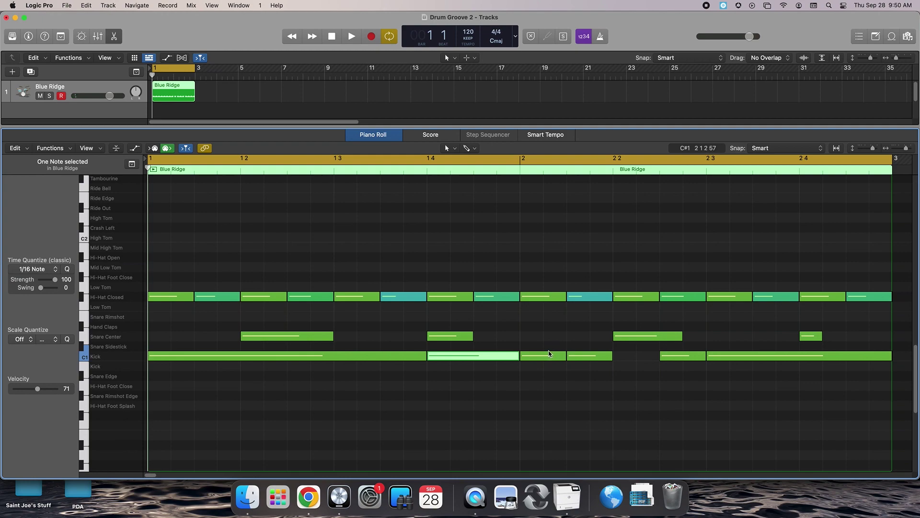
Set the bar 2 Kick velocities to 53 on the "and" of beat 1 and 71 on the "and" of beat 2
click(580, 356)
drag(40, 388, 35, 389)
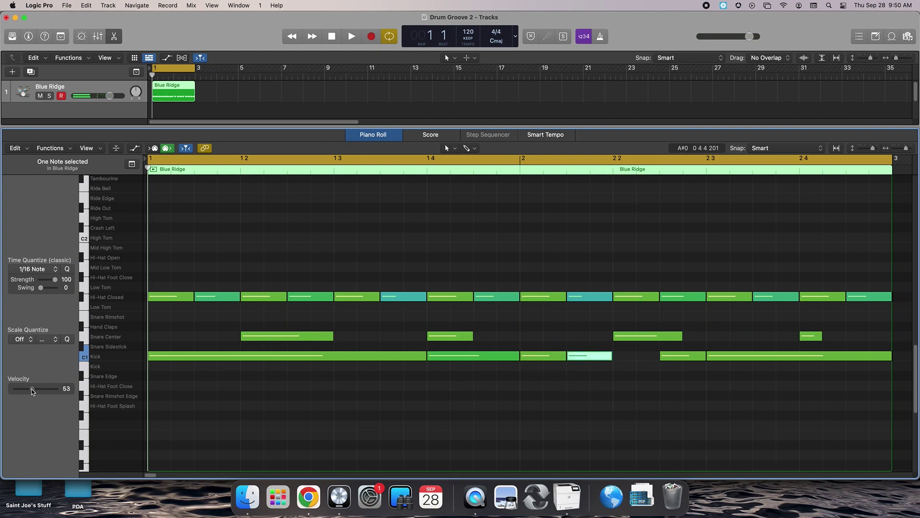
click(669, 356)
drag(40, 389, 36, 389)
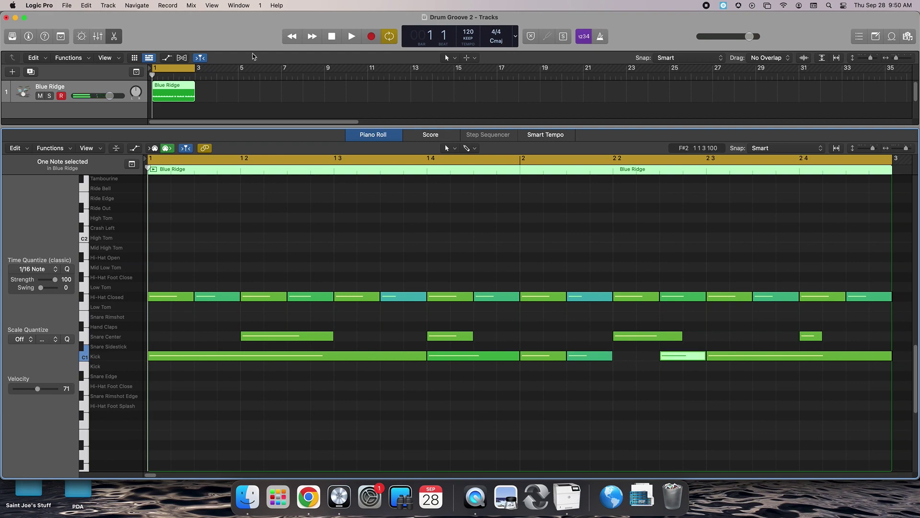
Play back the groove, and check the velocities of the offbeat Hi-Hat Closed notes across both bars
click(351, 36)
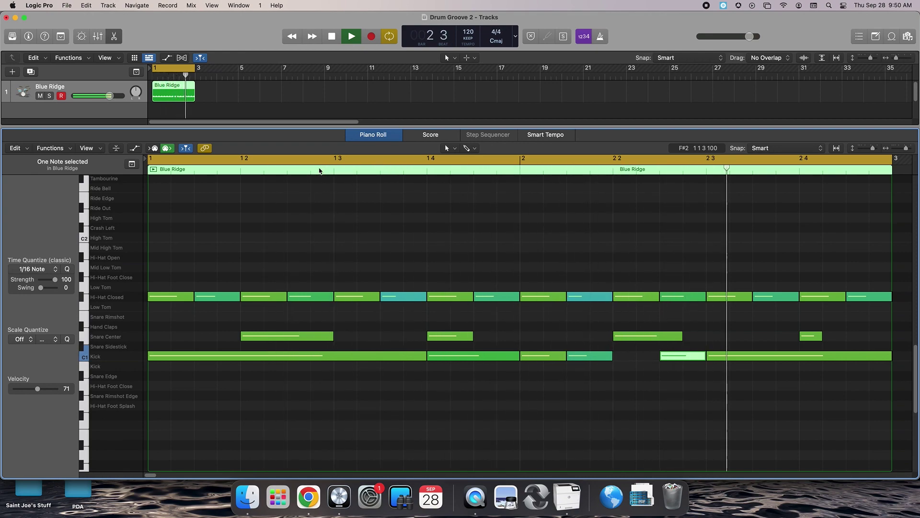
click(331, 37)
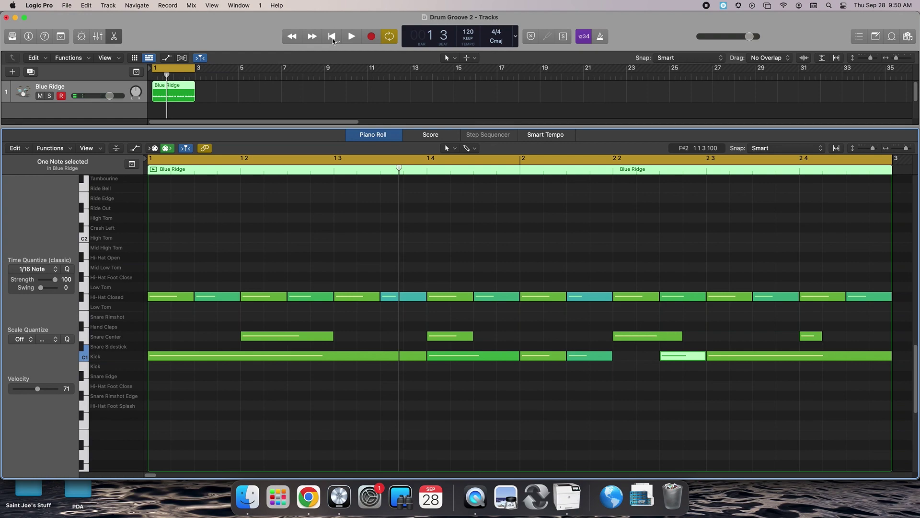
click(217, 296)
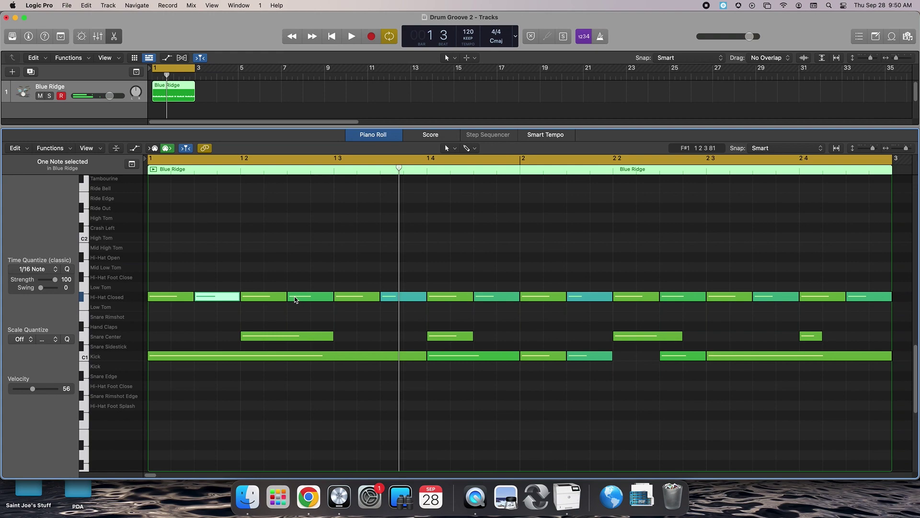
click(295, 297)
click(391, 298)
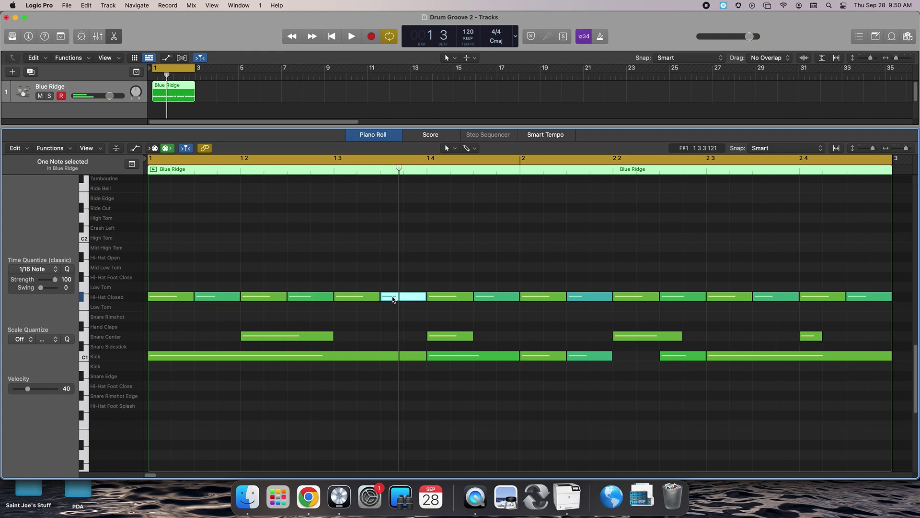
click(482, 297)
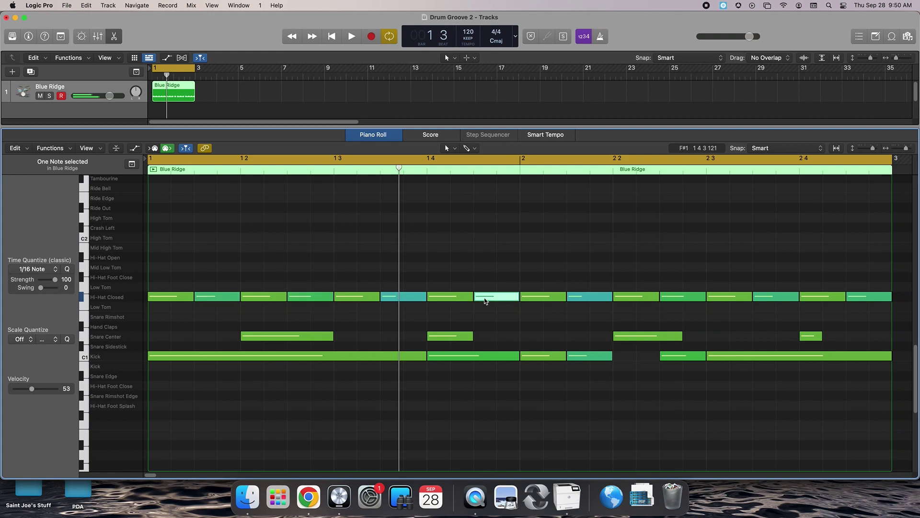
click(579, 300)
click(693, 299)
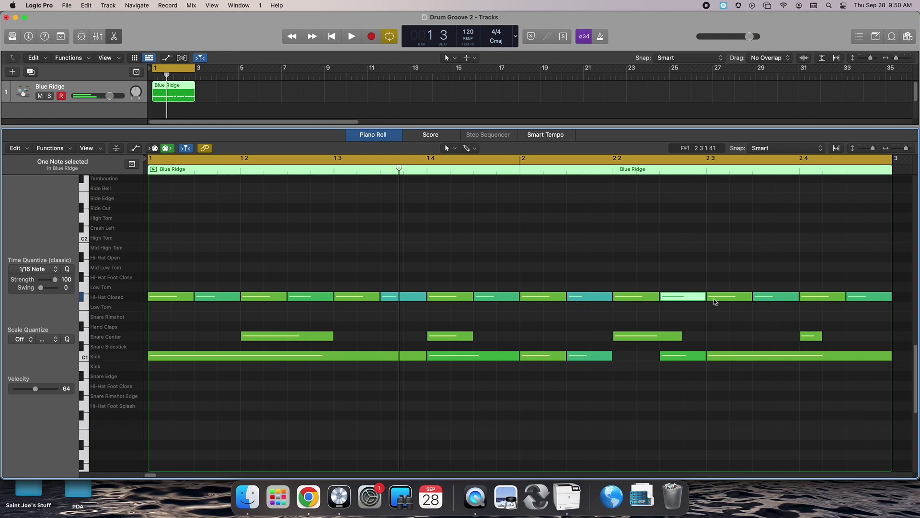
click(761, 299)
click(853, 298)
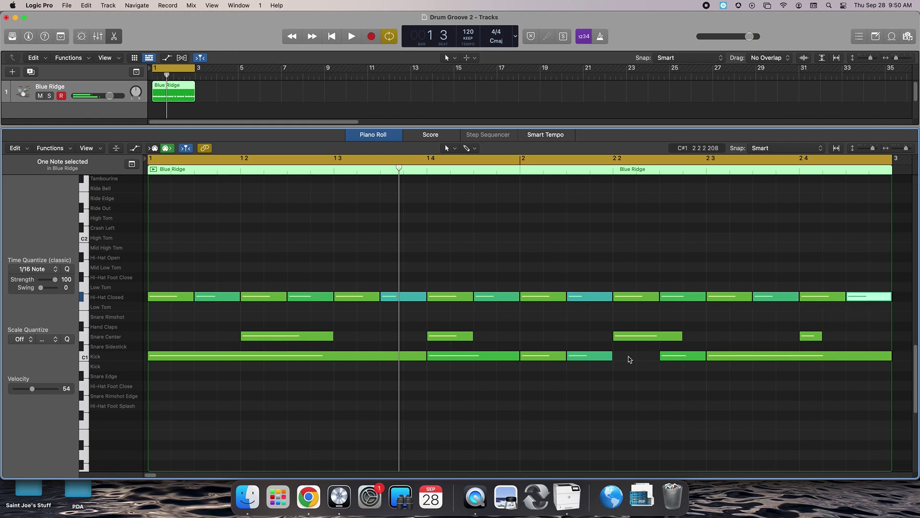
Check the velocities of the Kick notes in both bars, and return the playhead to bar 1
click(353, 355)
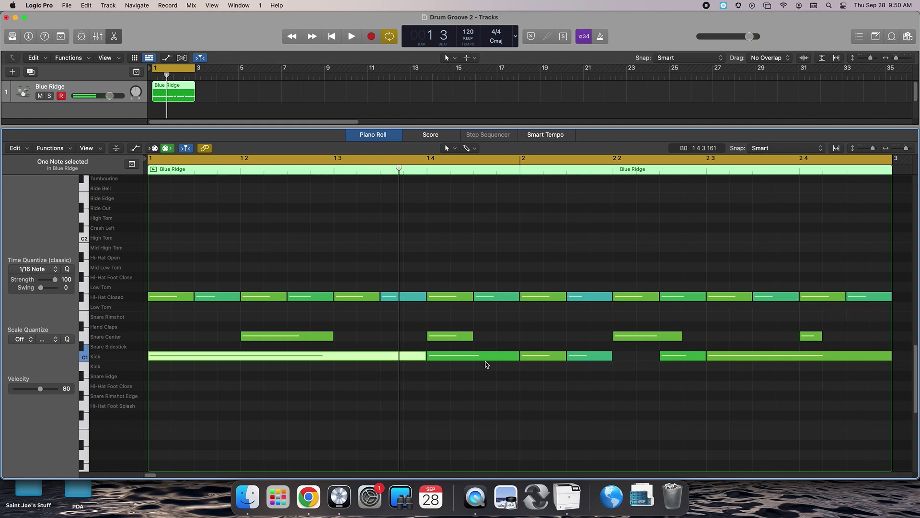
click(487, 364)
click(484, 356)
click(589, 356)
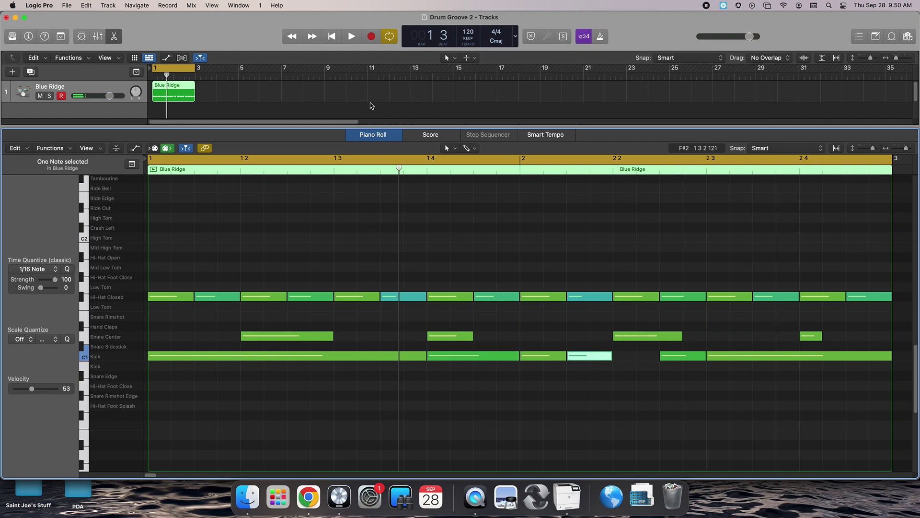
click(331, 36)
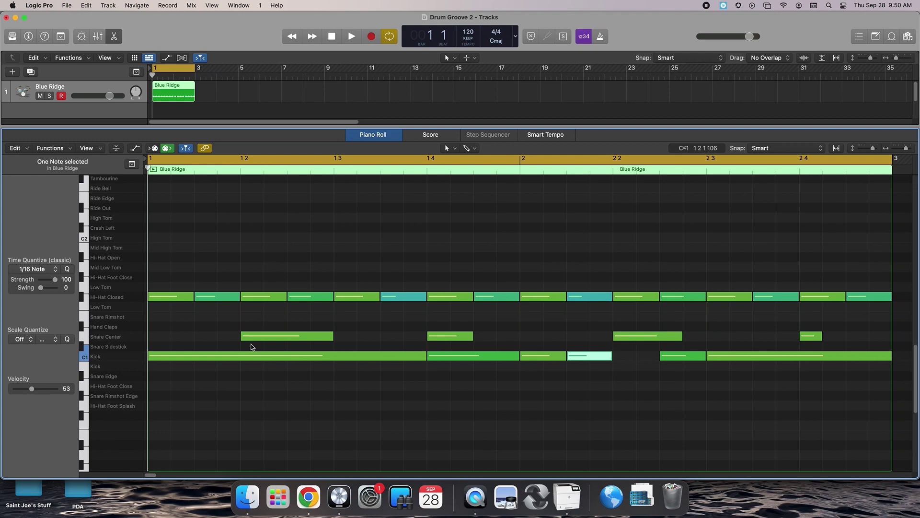
Nudge the Snare Center notes on beat 2 of bar 1 and beats 2 and 4 of bar 2 slightly late, and play back the groove
mouse_move(251, 338)
click(251, 337)
mouse_move(251, 338)
mouse_down()
mouse_move(273, 341)
mouse_move(254, 341)
mouse_up()
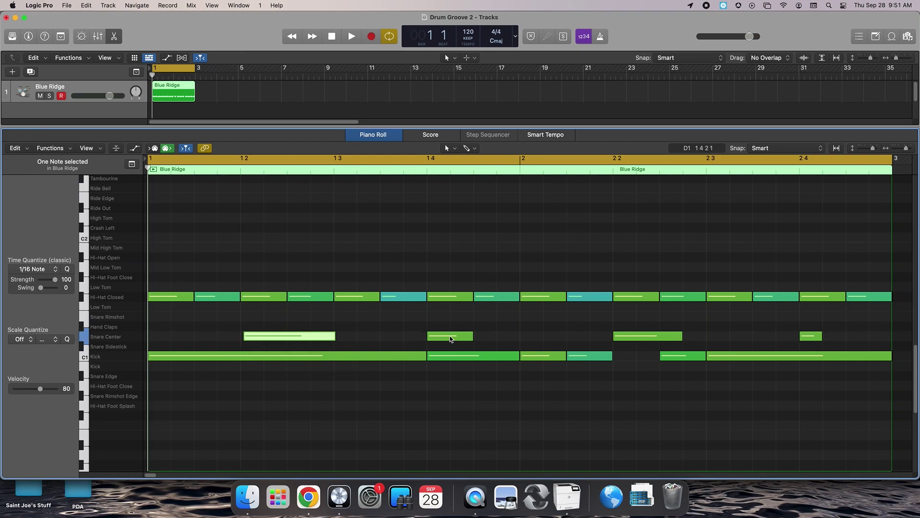
drag(637, 337, 639, 337)
drag(810, 336, 811, 338)
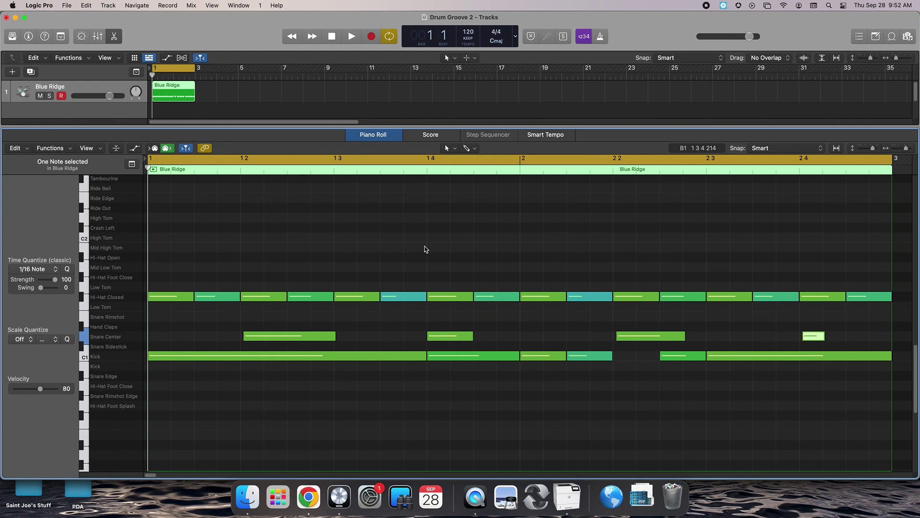
key(space)
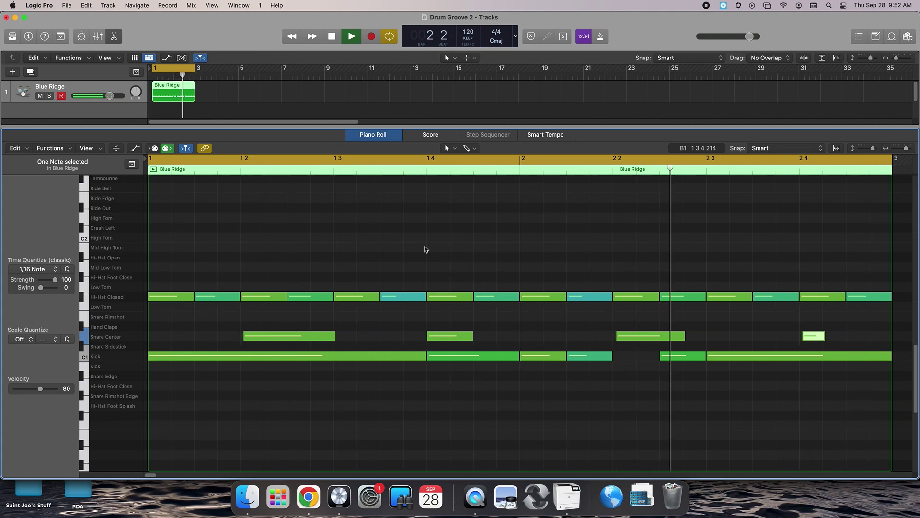
key(space)
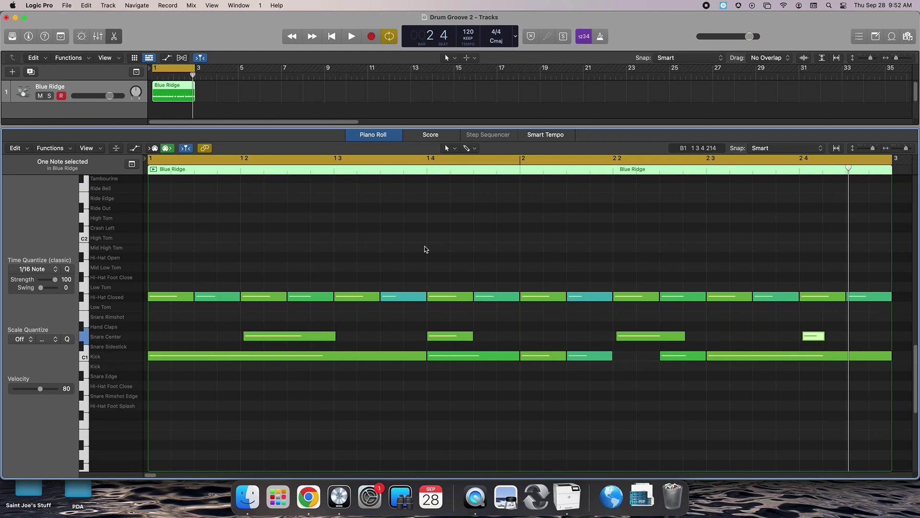
Try shifting all Hi-Hat Closed notes a sixteenth note later, and move them back to the start of bar 1
drag(453, 129, 463, 307)
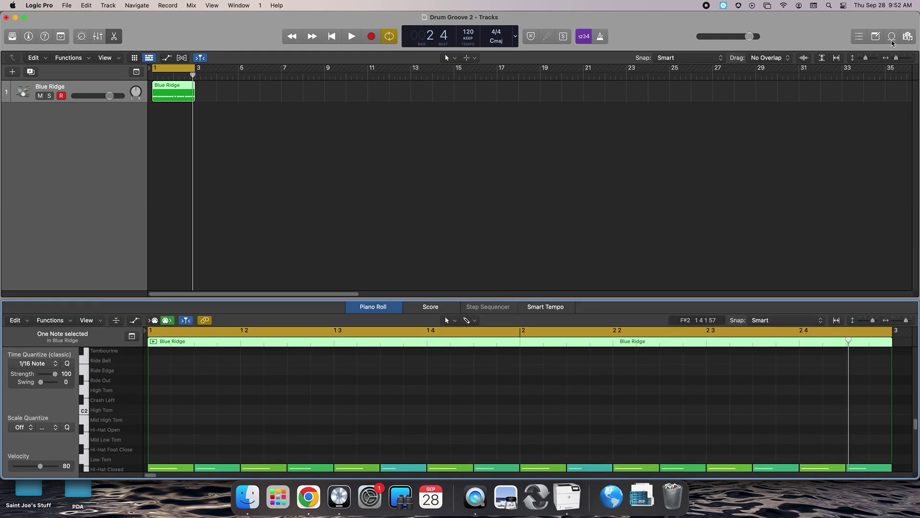
drag(730, 299, 736, 146)
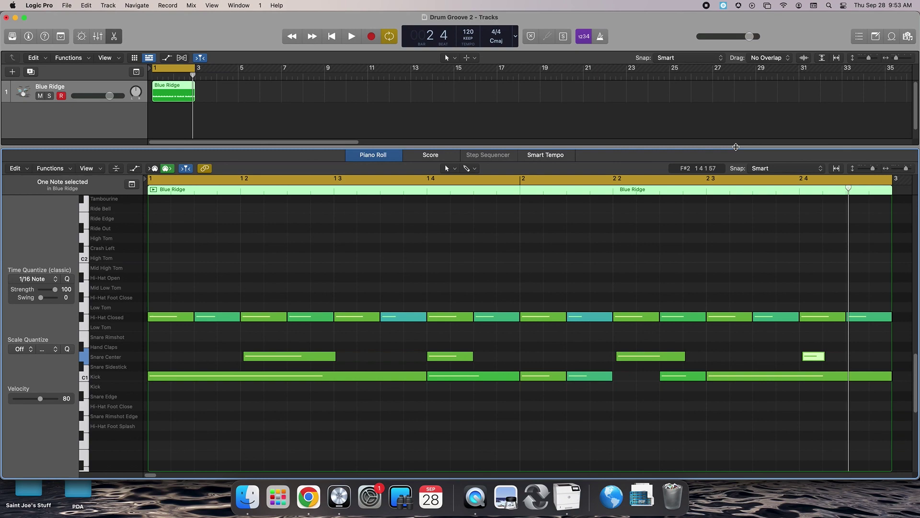
drag(171, 290, 906, 321)
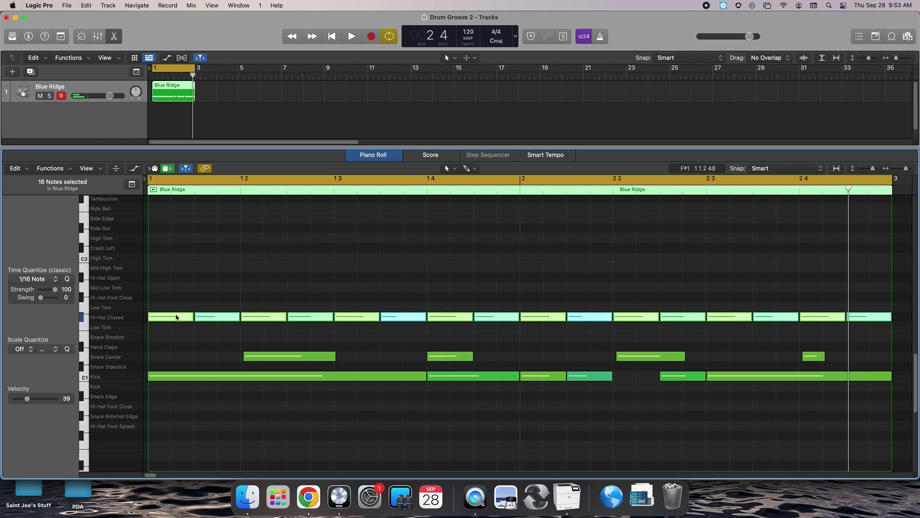
drag(176, 319, 199, 319)
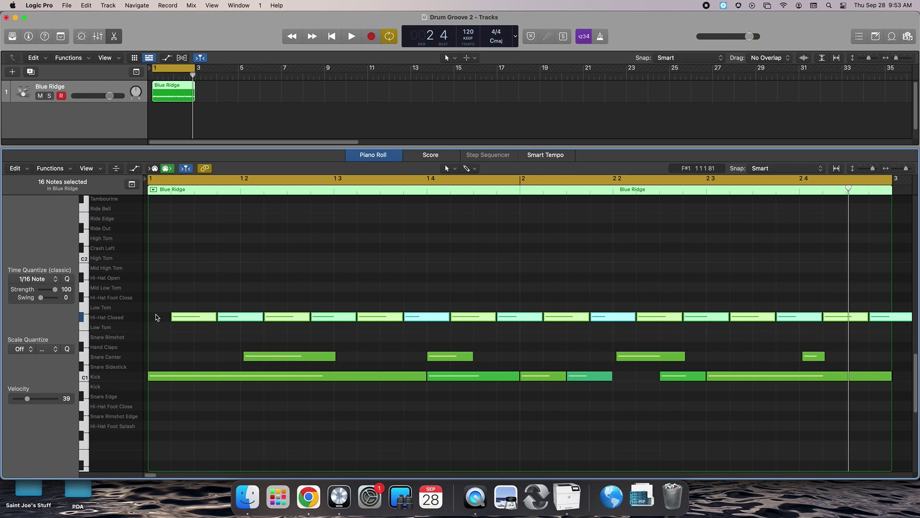
mouse_move(184, 321)
drag(186, 320, 163, 319)
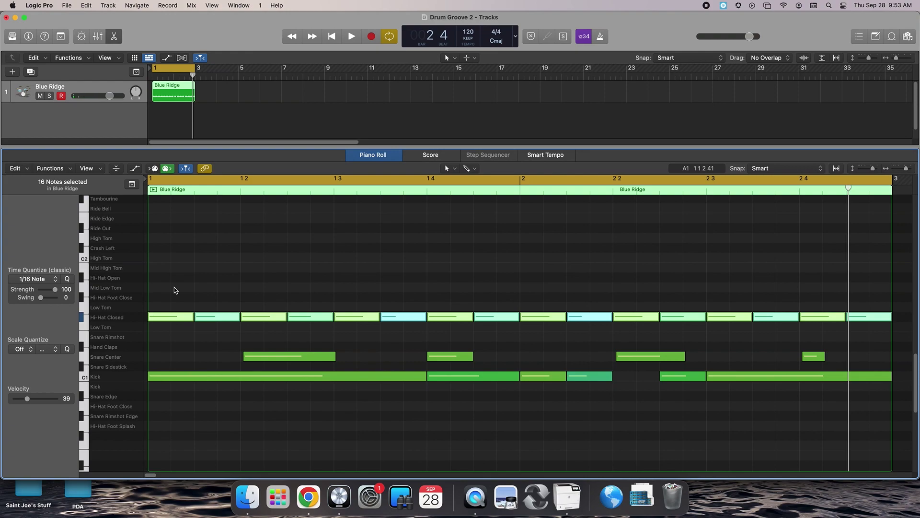
click(174, 290)
Try moving individual bar 1 Hi-Hat Closed notes to other drum rows and positions, and undo the moves
mouse_move(219, 320)
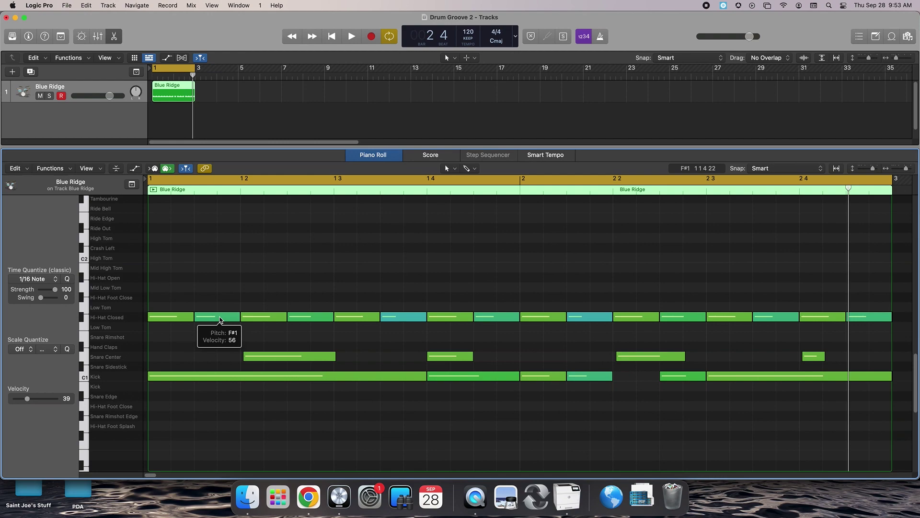
drag(219, 320, 262, 298)
drag(372, 321, 350, 311)
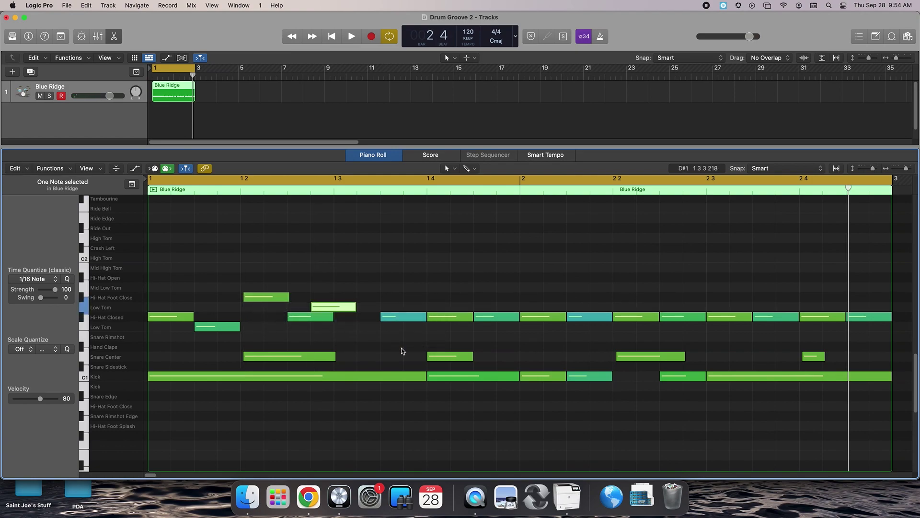
key(super+z)
key(super+z)
key(super+z)
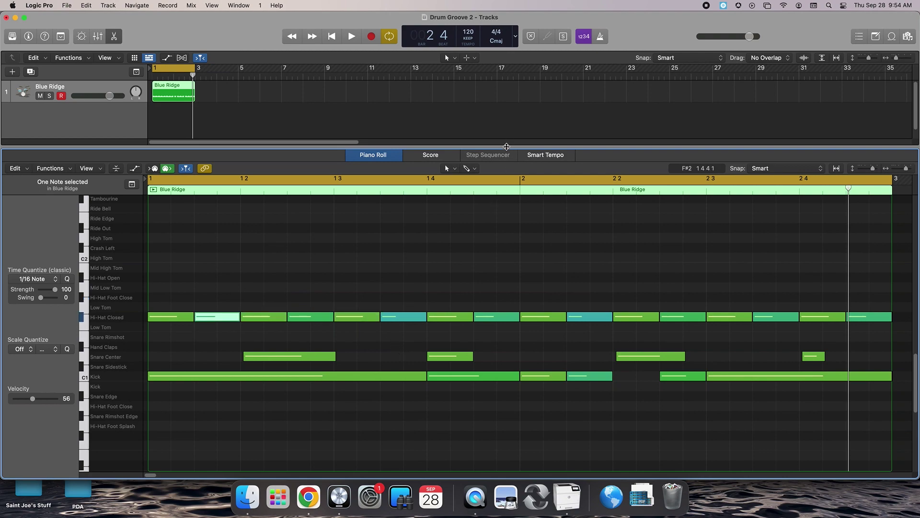
Enlarge the tracks area, return the playhead to bar 1, and filter the Apple Loops library to Tambourine loops
drag(507, 146, 507, 264)
click(332, 39)
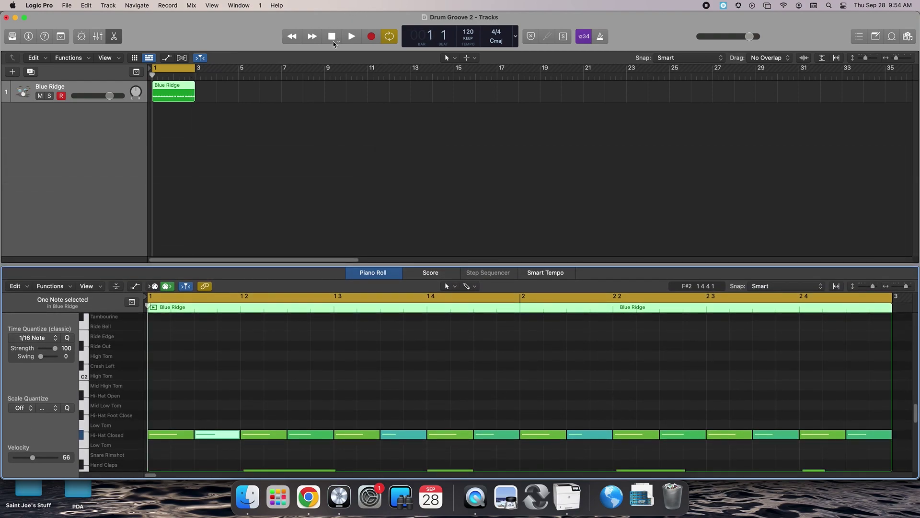
click(891, 36)
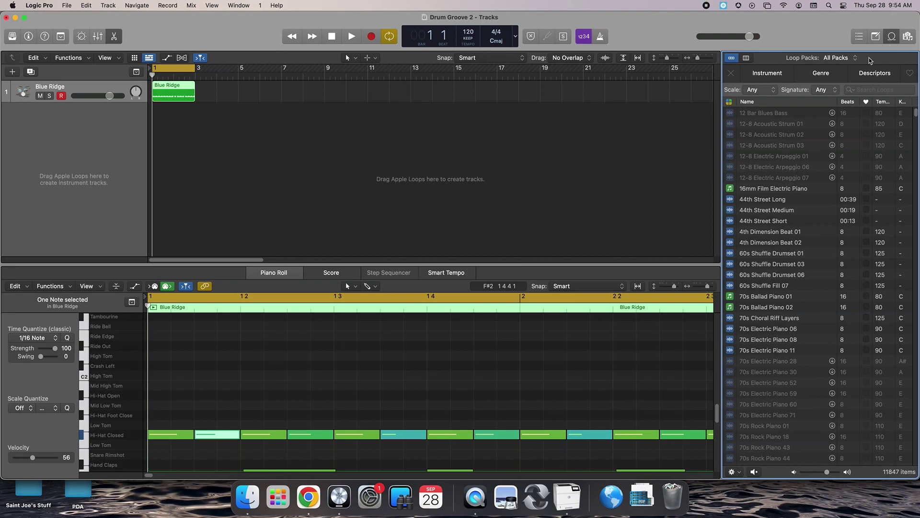
click(779, 75)
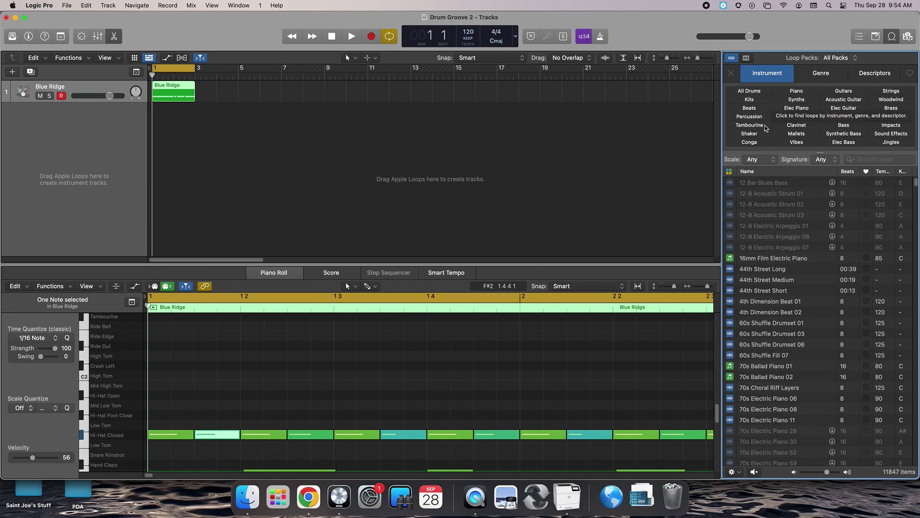
click(750, 125)
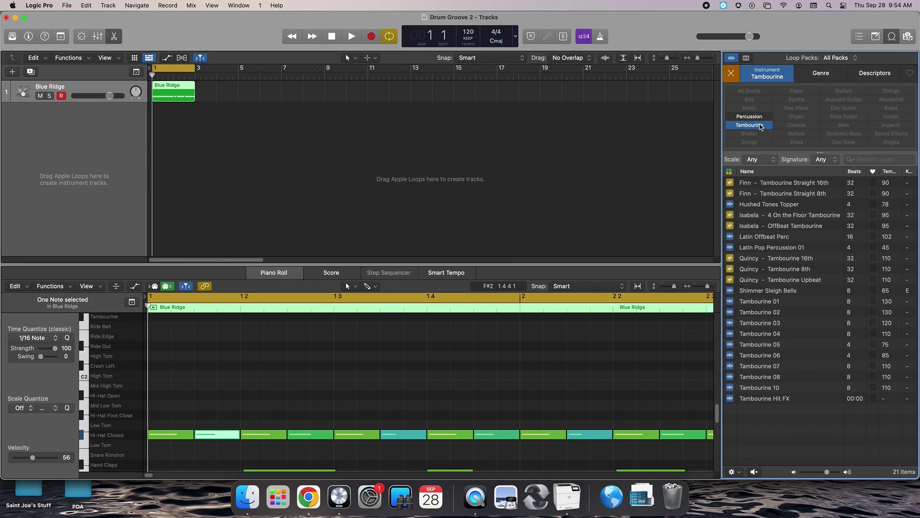
Preview the first four Tambourine loops, from Finn - Tambourine Straight 16th through Isabela - 4 On the Floor Tambourine
click(772, 185)
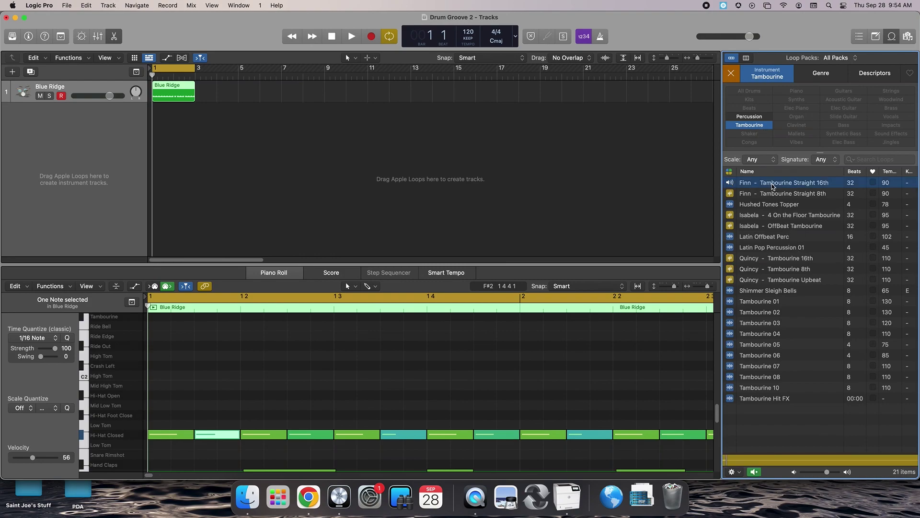
click(778, 195)
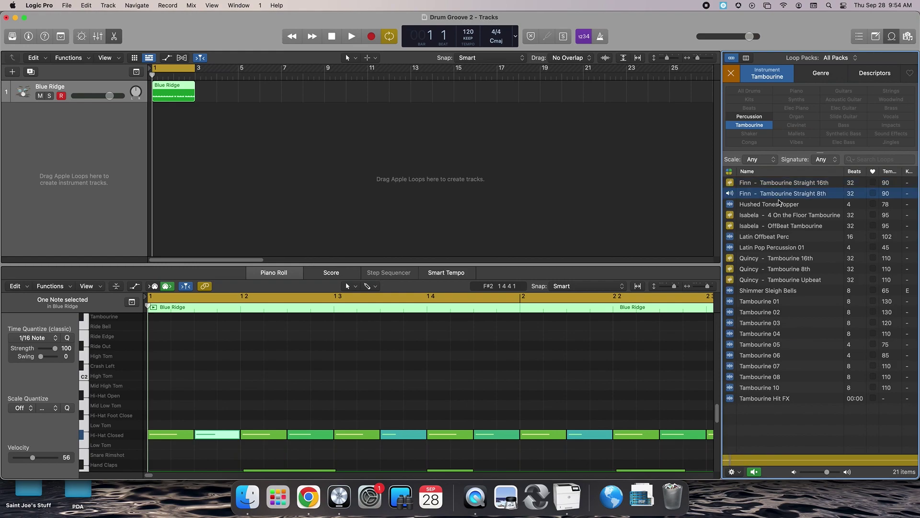
click(780, 205)
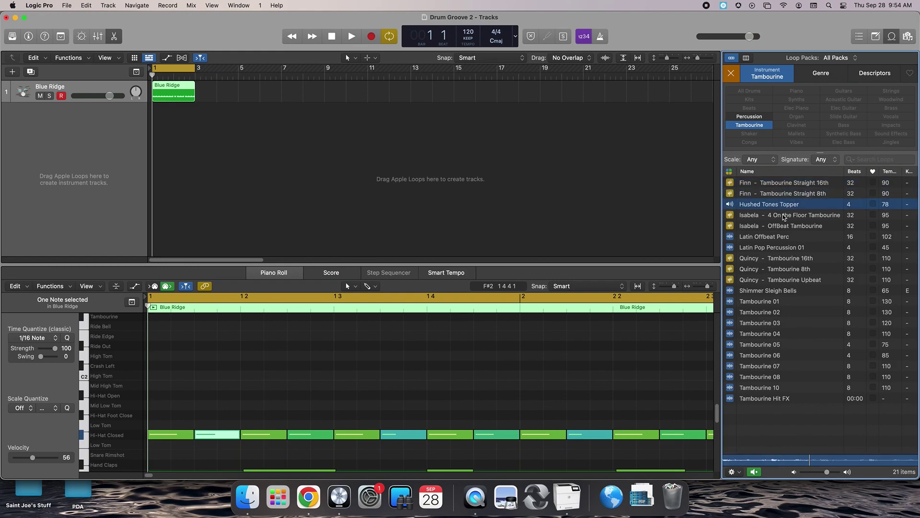
click(783, 216)
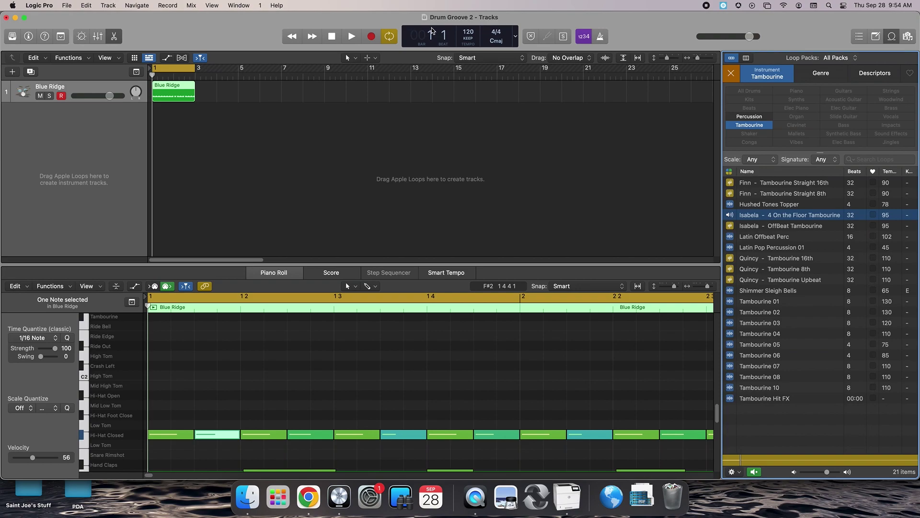
Add the Isabela - OffBeat Tambourine loop at bar 1, loop the Blue Ridge region to bar 9, and play both with cycle off
click(788, 226)
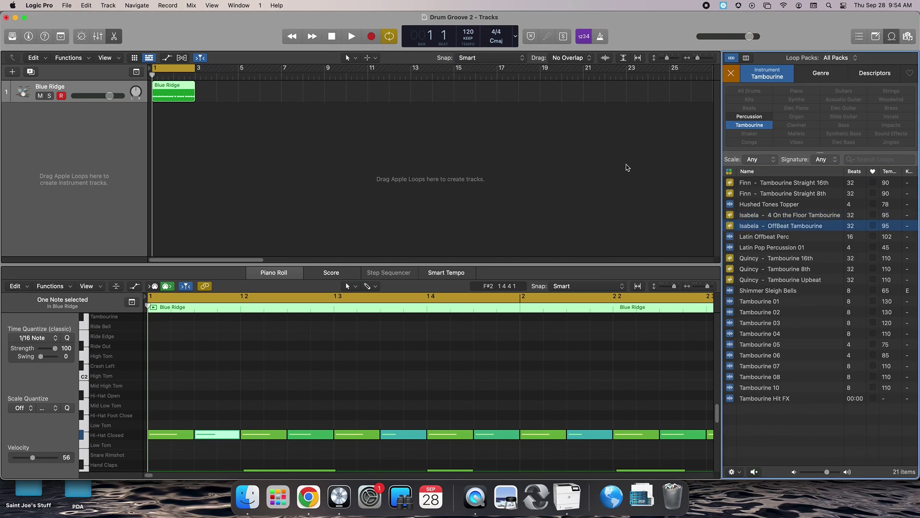
drag(771, 226, 328, 95)
key(c)
key(space)
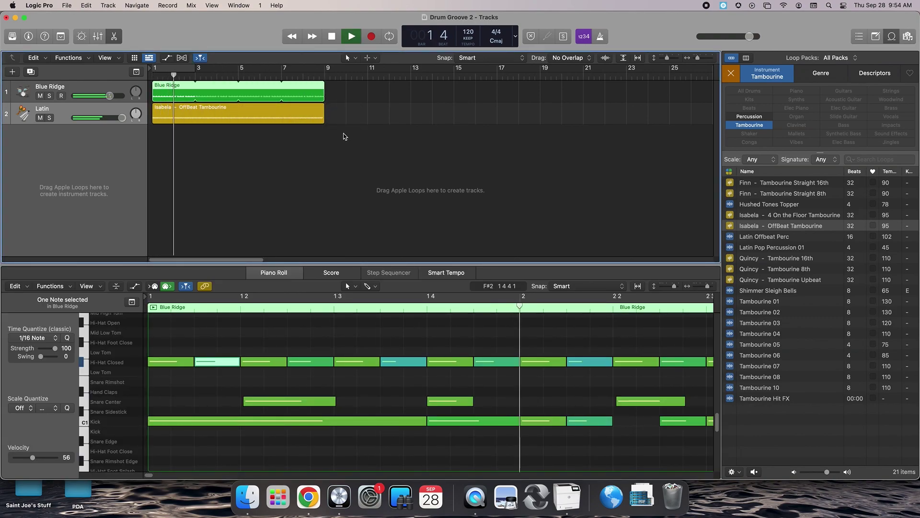
key(space)
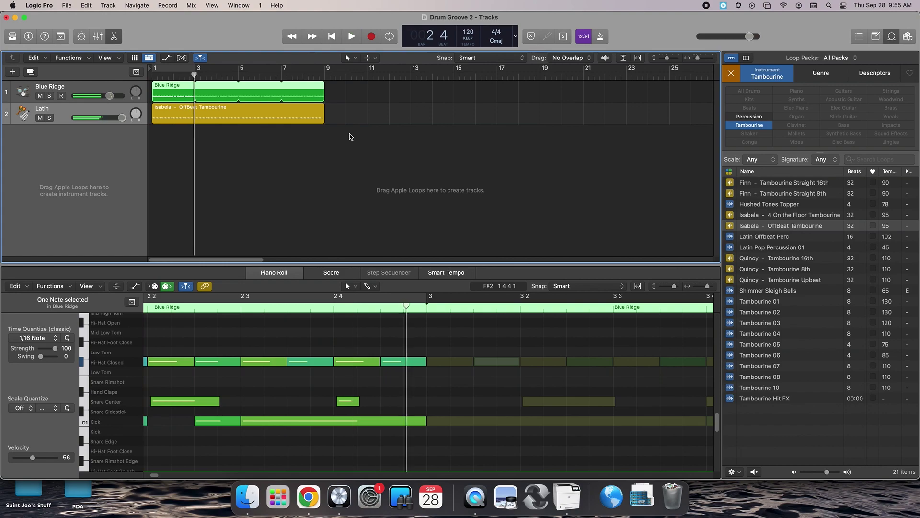
Switch the loop filter to Conga and preview Conga Groove 02, Conga Groove 04 and Conga Groove 05
click(733, 74)
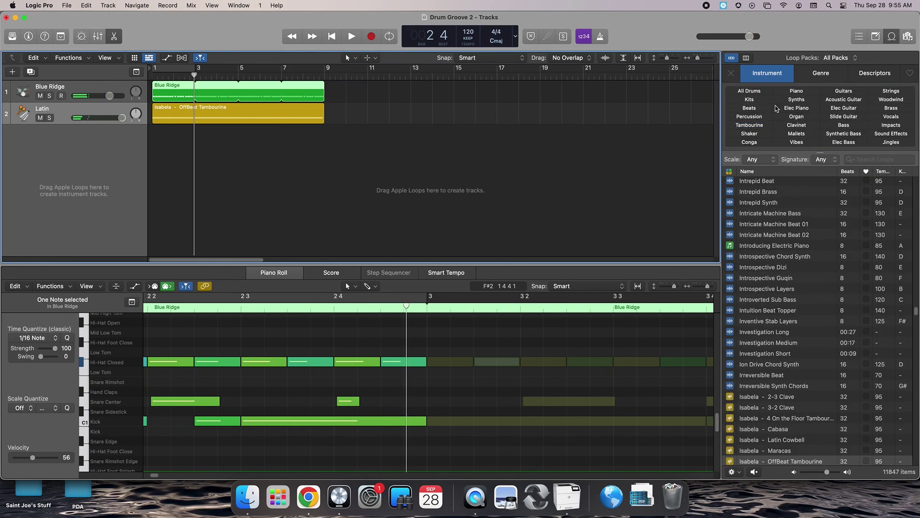
click(762, 143)
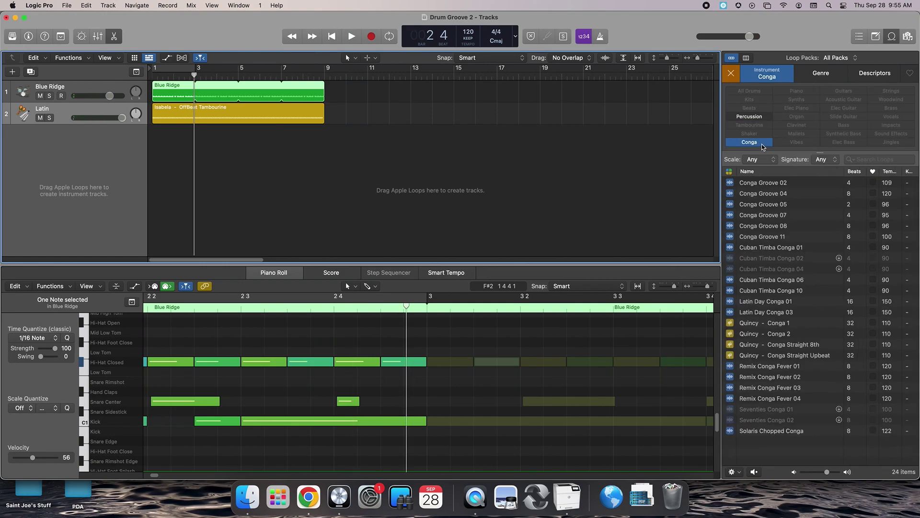
click(789, 187)
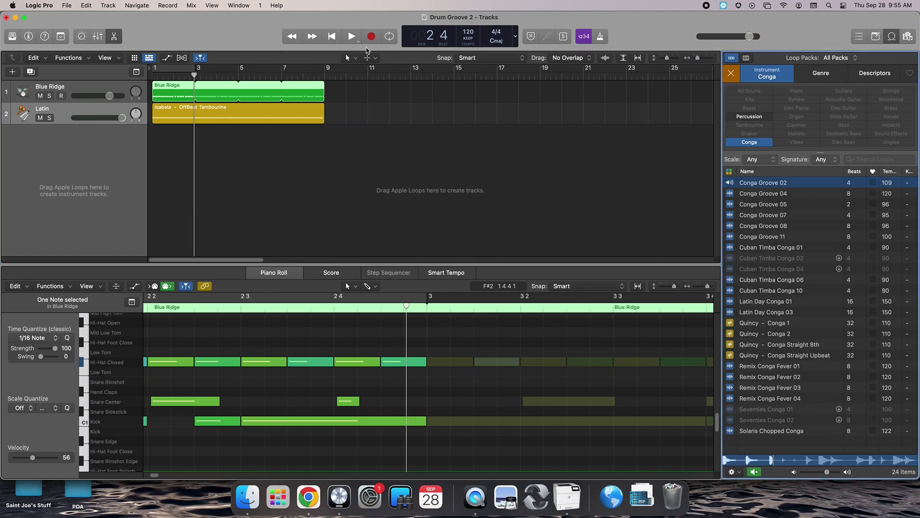
click(785, 194)
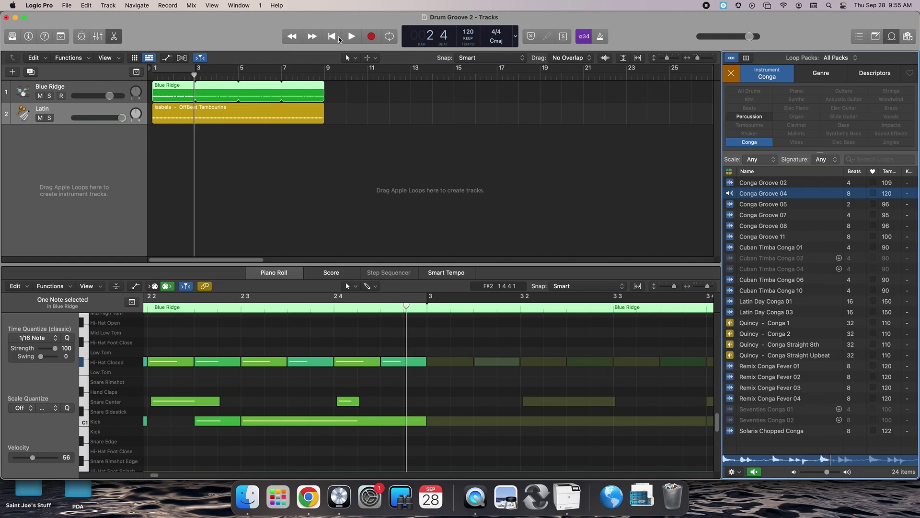
click(795, 205)
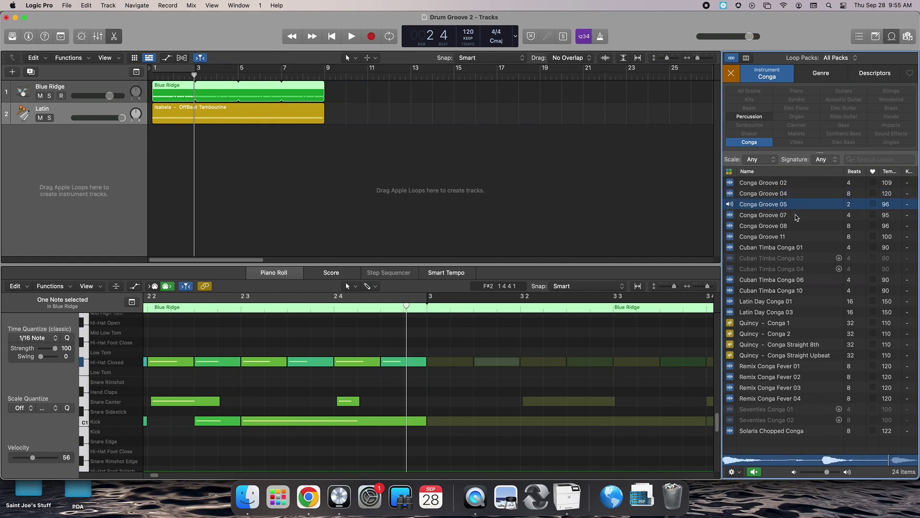
Try Conga Groove 05 on a new track looped from bar 1 to bar 9, and lower its volume during playback
drag(772, 211, 156, 152)
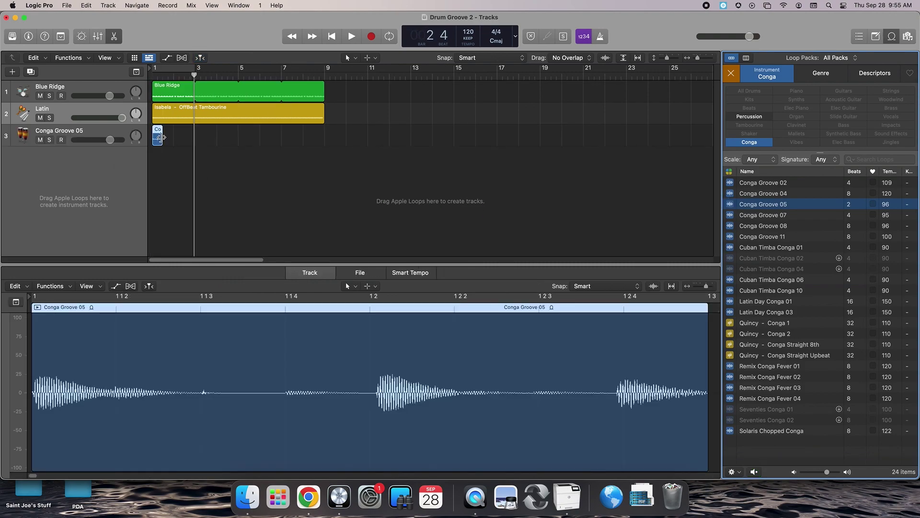
click(160, 138)
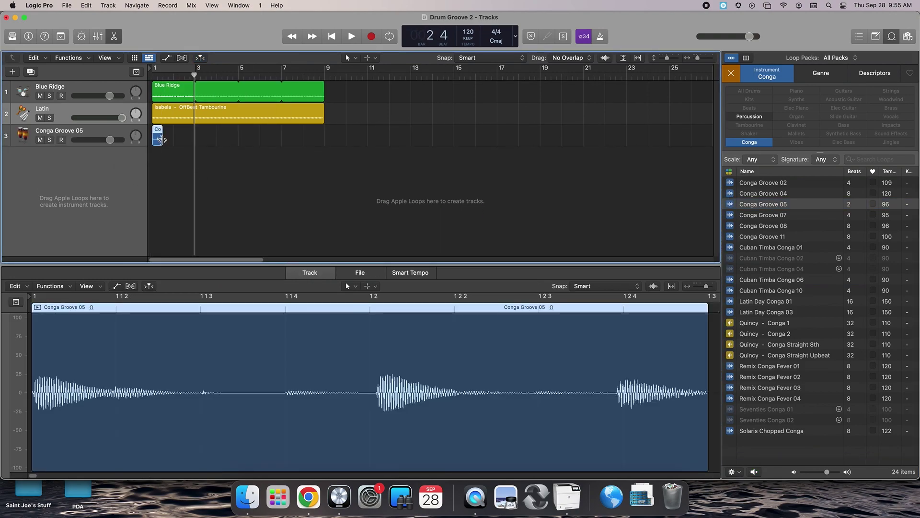
drag(165, 133, 324, 135)
key(space)
drag(110, 140, 98, 140)
key(space)
Delete the Conga Groove 05 track together with its regions
click(118, 133)
right_click(120, 132)
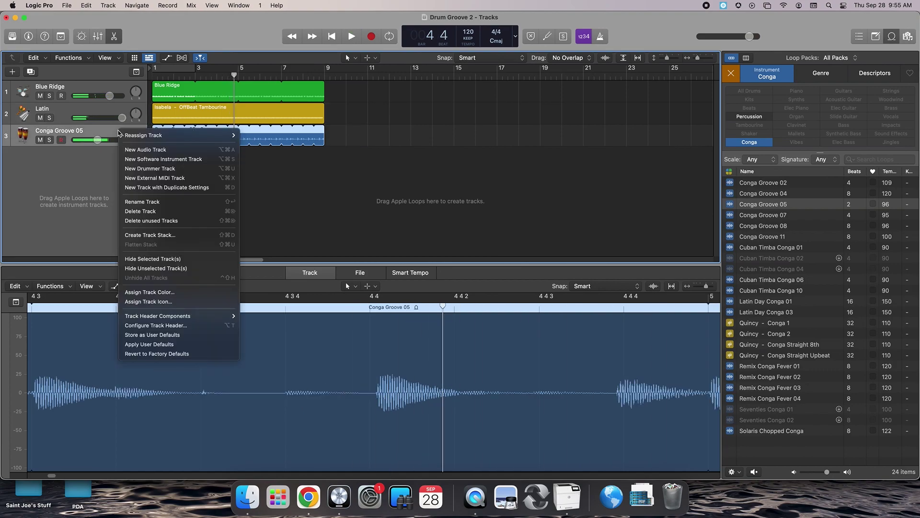
click(164, 211)
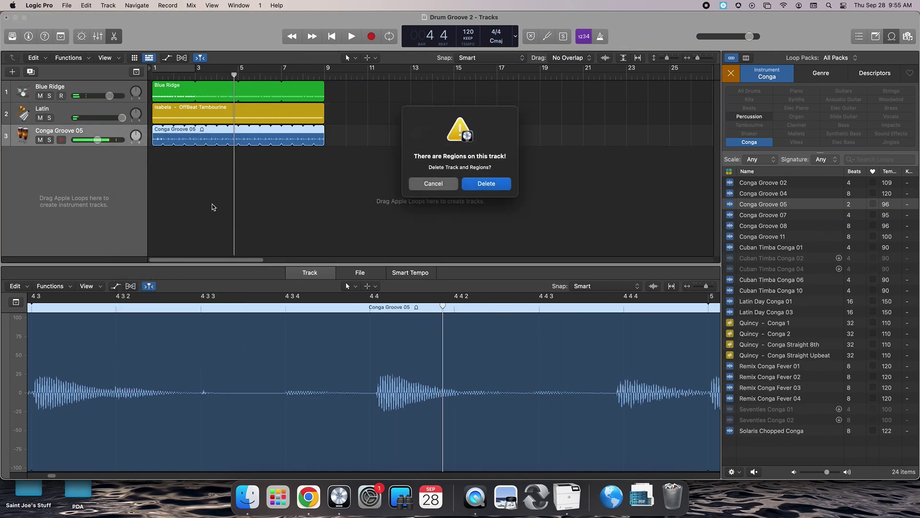
click(493, 187)
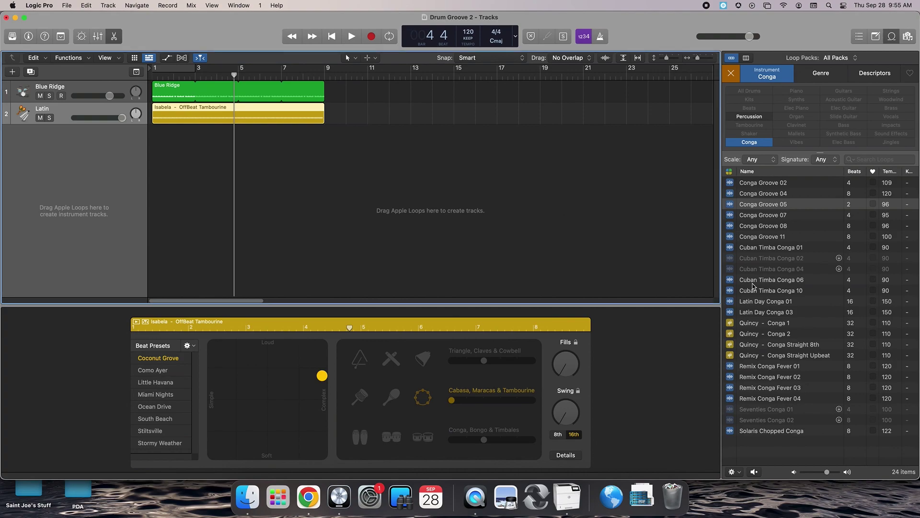
Switch the loop filter to Vibes and preview Brooklyn Style Vibes 01 through 03 and Lounge Vibes 01
click(731, 74)
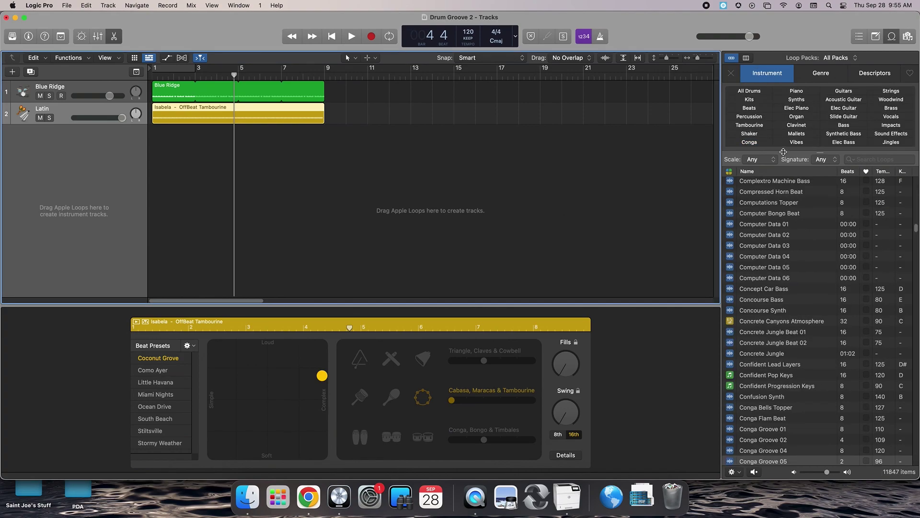
click(801, 143)
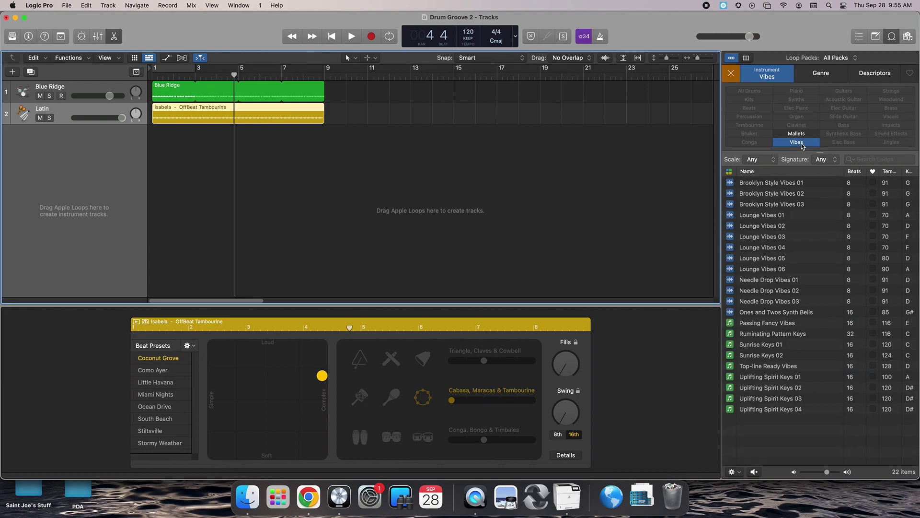
click(793, 184)
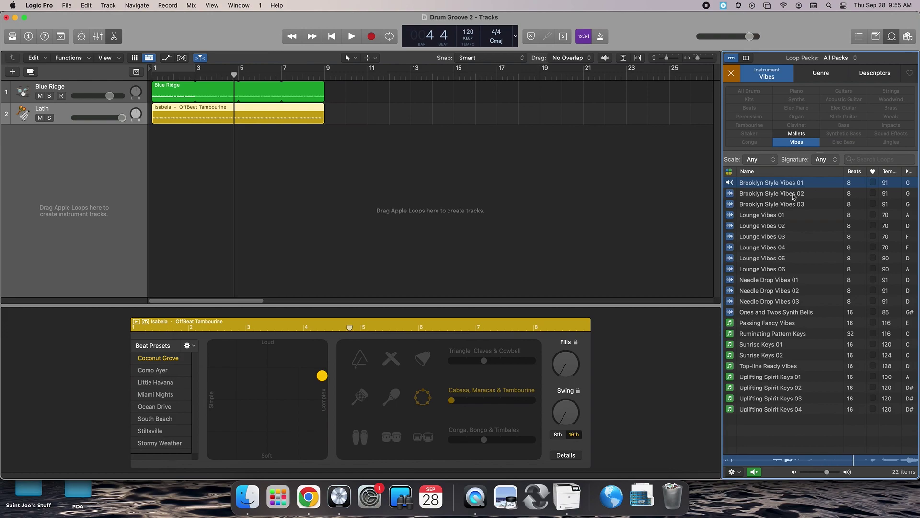
click(793, 195)
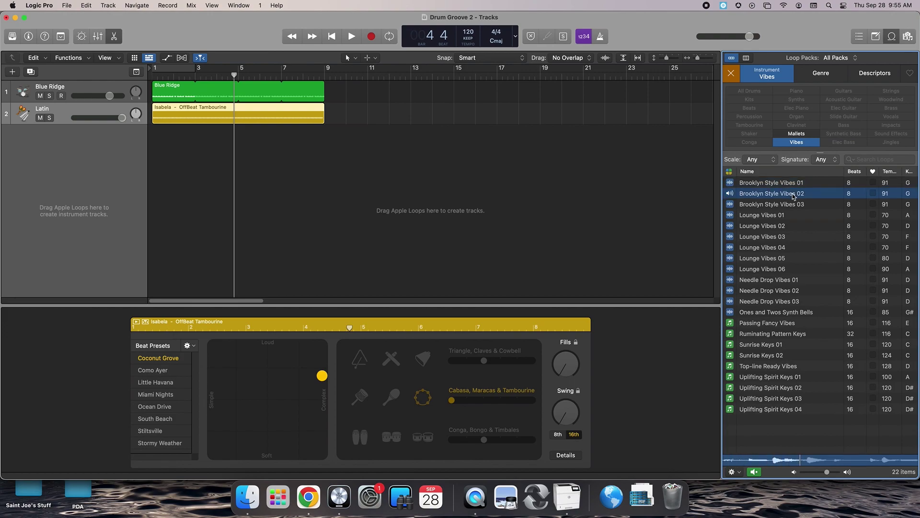
click(795, 206)
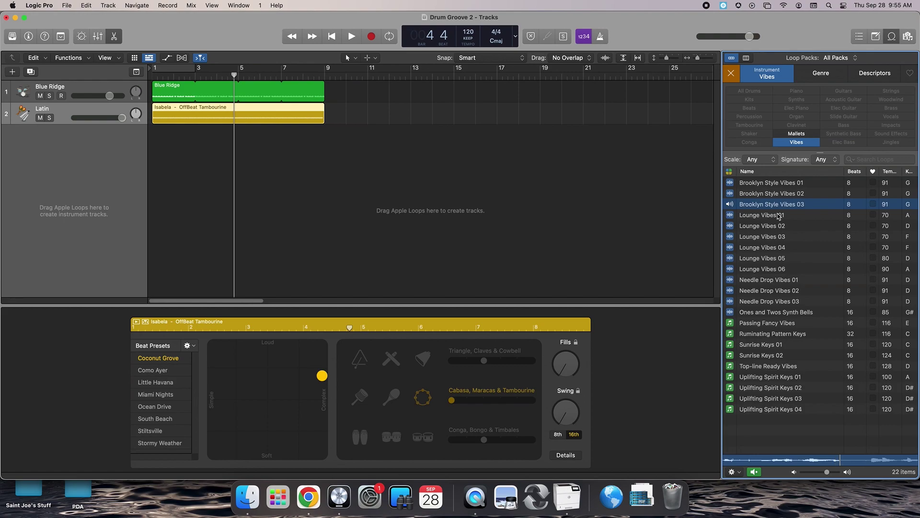
click(779, 216)
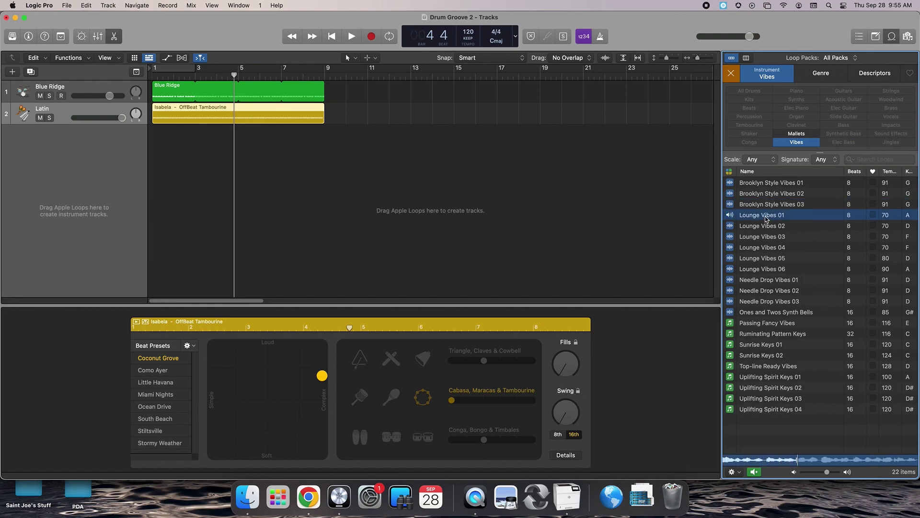
Place Lounge Vibes 01 at bar 1 and Lounge Vibes 02 at bar 5 on one new track, and play from the start
drag(769, 221, 158, 169)
click(787, 228)
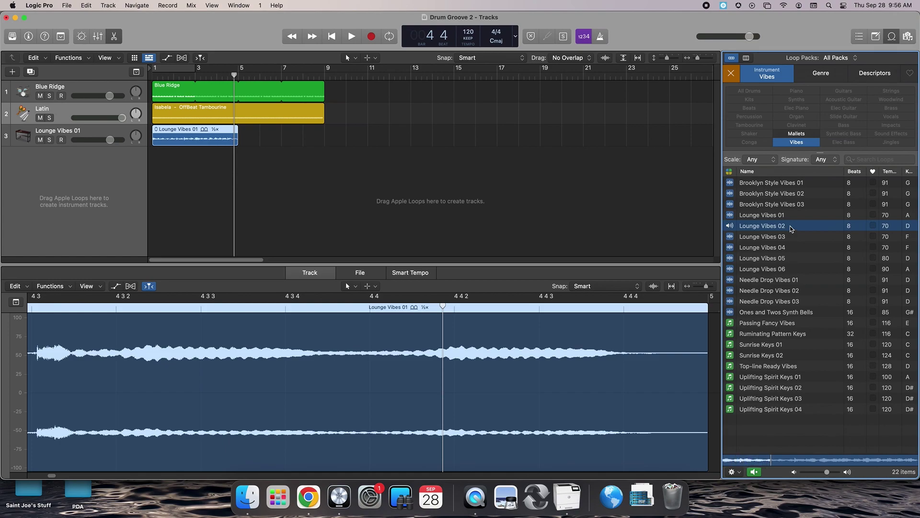
drag(791, 228, 238, 140)
click(332, 36)
click(351, 36)
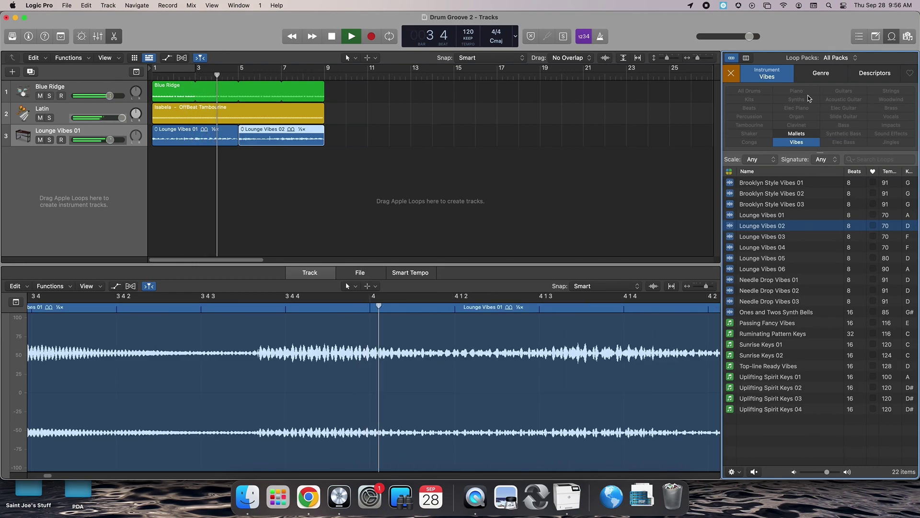
Switch the loop filter to Bass, return to bar 1, and preview Low Gravity Organ Bass 01, Low End Bass, Low Down Deep Bass and Loose Change Bass
click(733, 75)
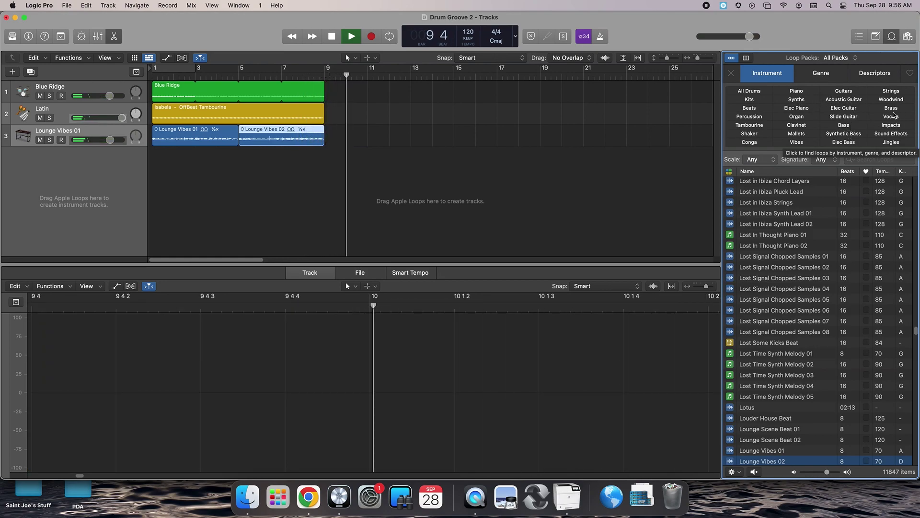
click(847, 127)
click(338, 36)
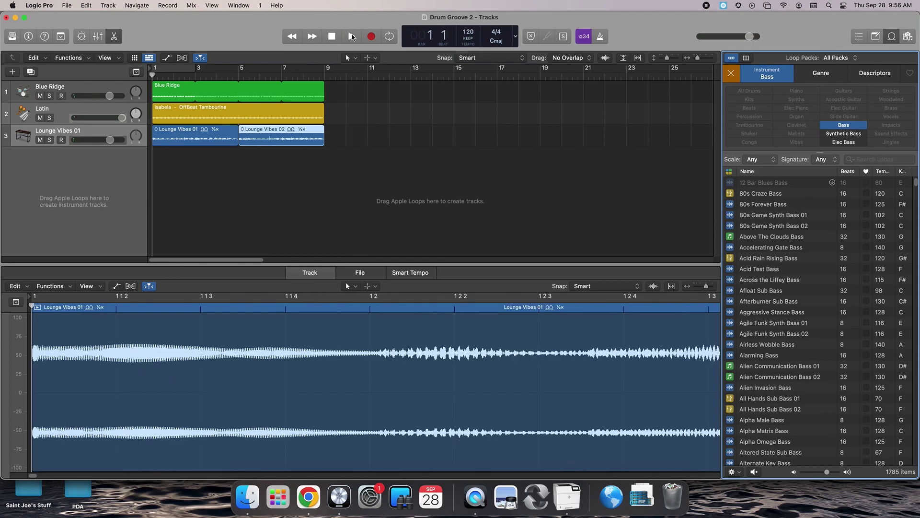
drag(915, 188, 916, 323)
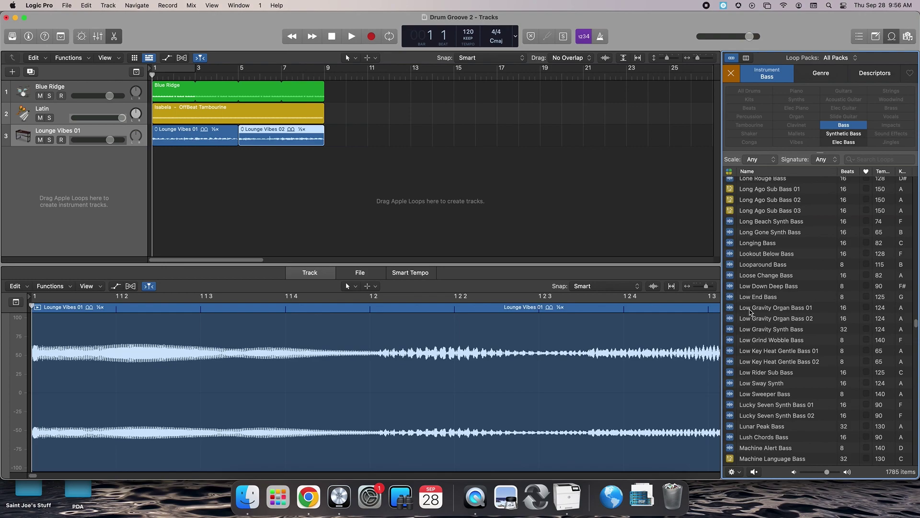
click(750, 309)
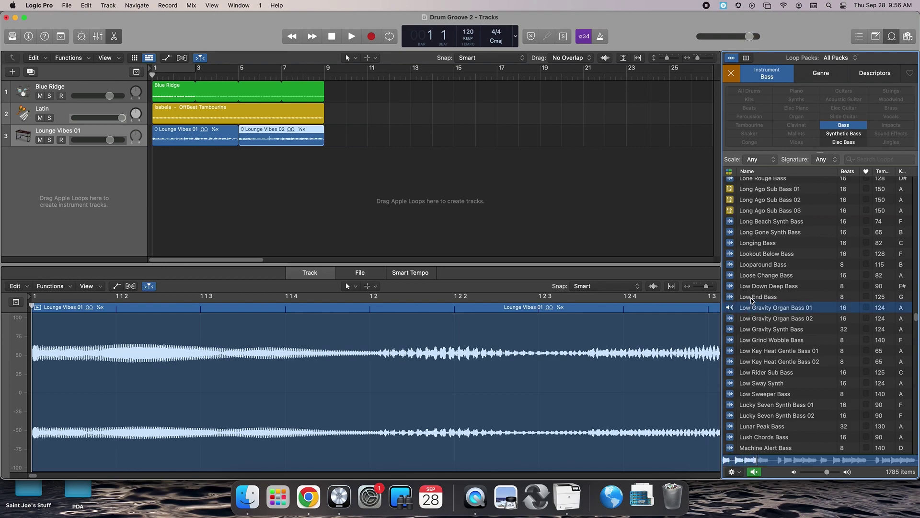
click(753, 298)
click(753, 287)
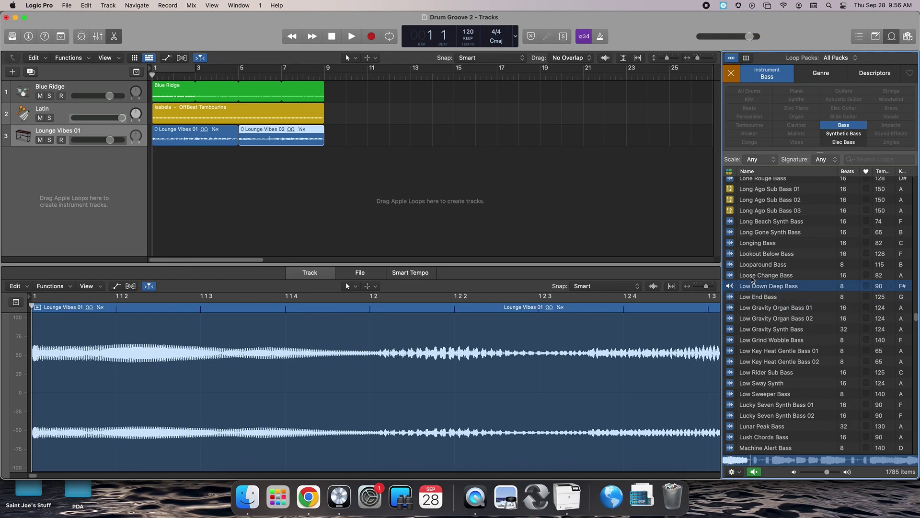
click(754, 277)
Preview Busted Synth Bass 02, Busting Brick Synth Bass, Catchy Edge Groove Bass, and Chill Melody Bass 01 and 02
drag(918, 318, 909, 206)
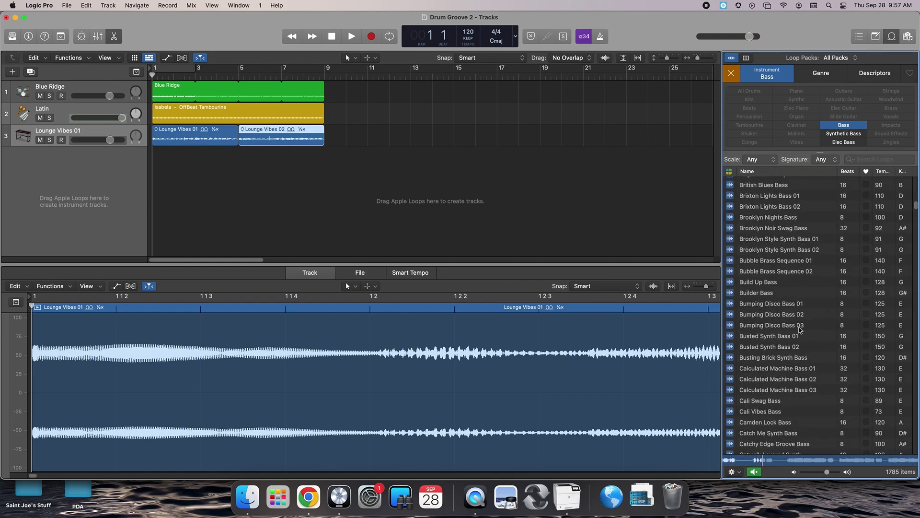
click(800, 348)
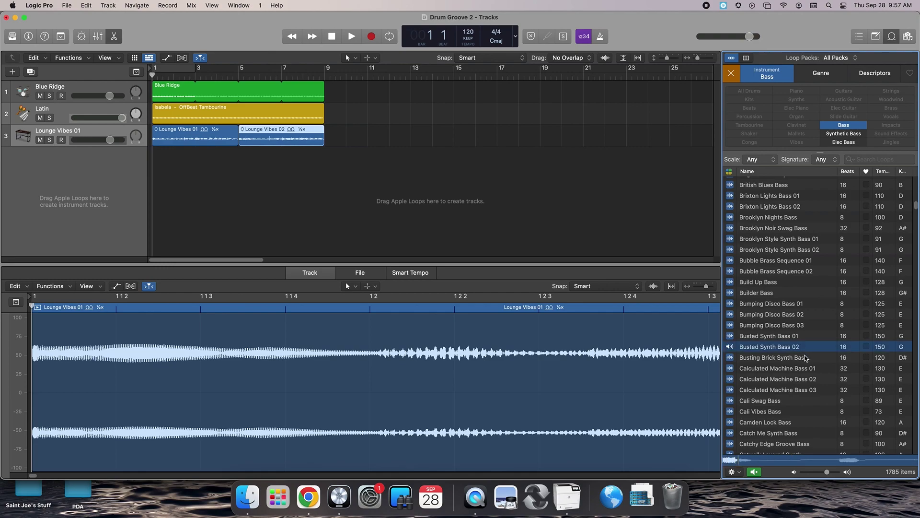
click(806, 358)
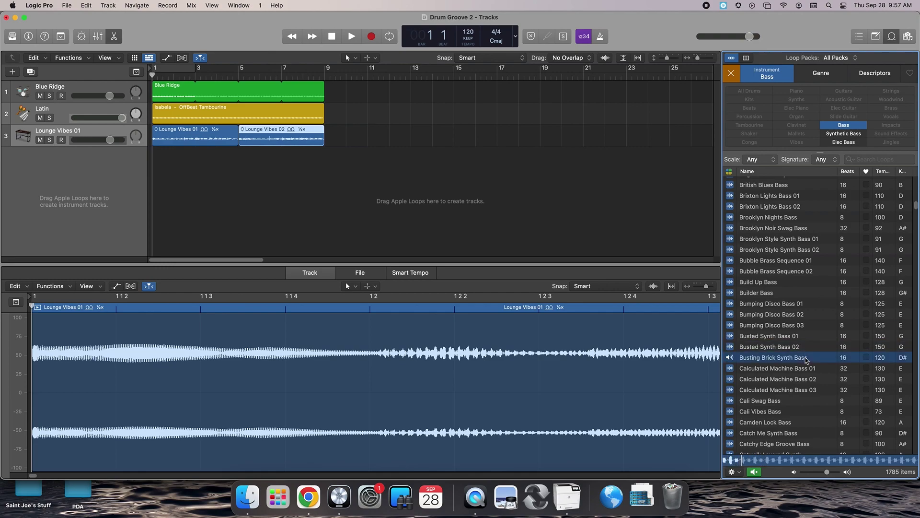
click(785, 444)
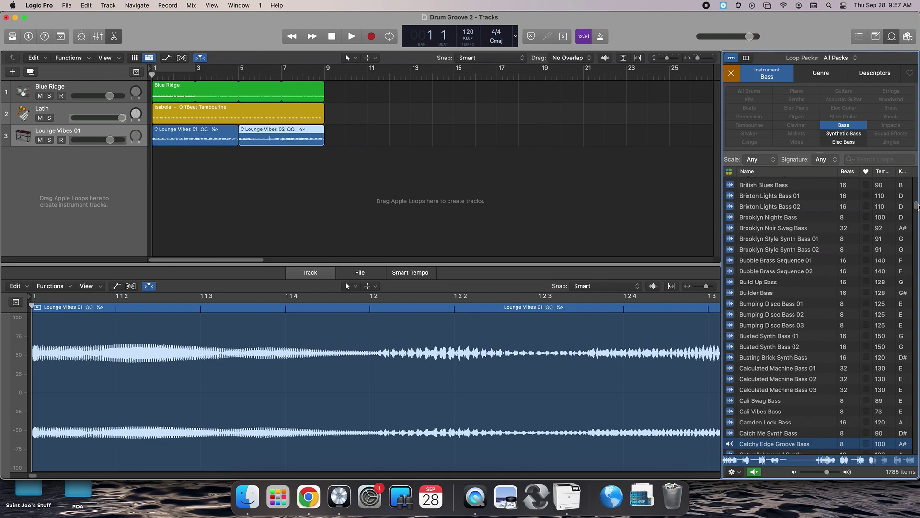
drag(917, 206, 917, 211)
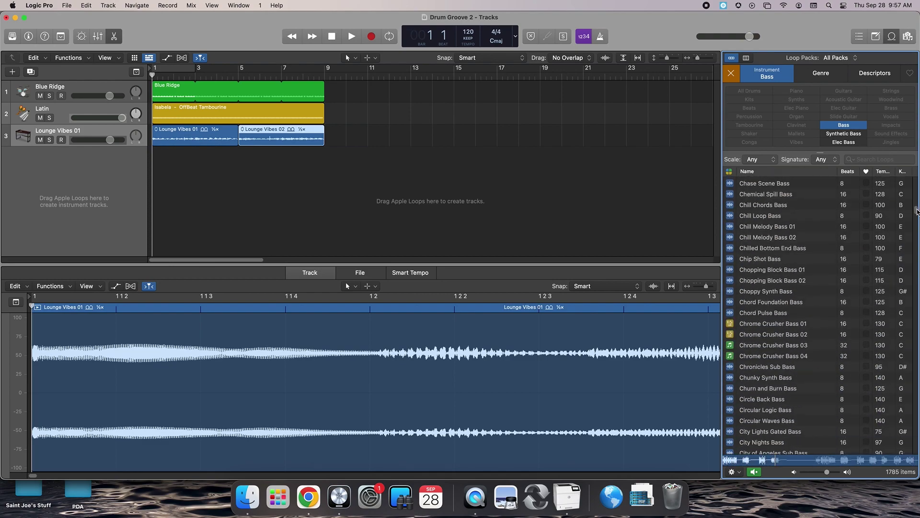
click(800, 228)
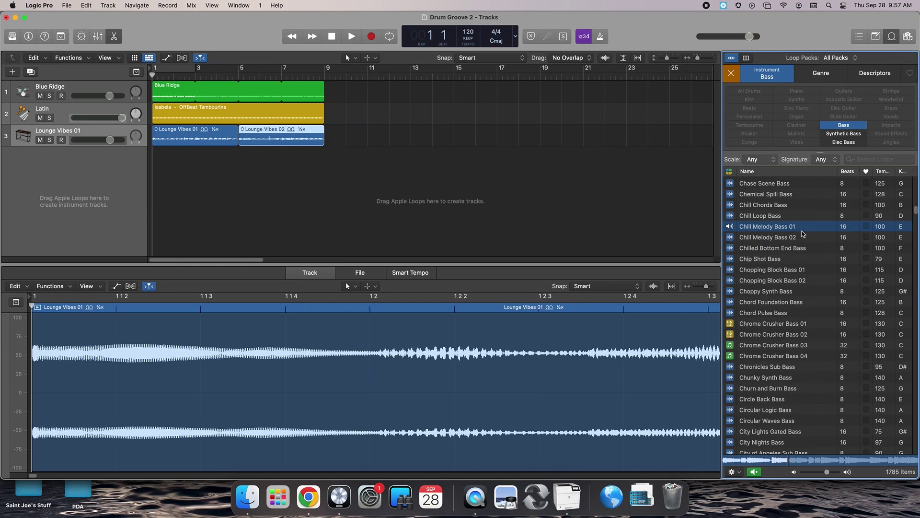
click(801, 238)
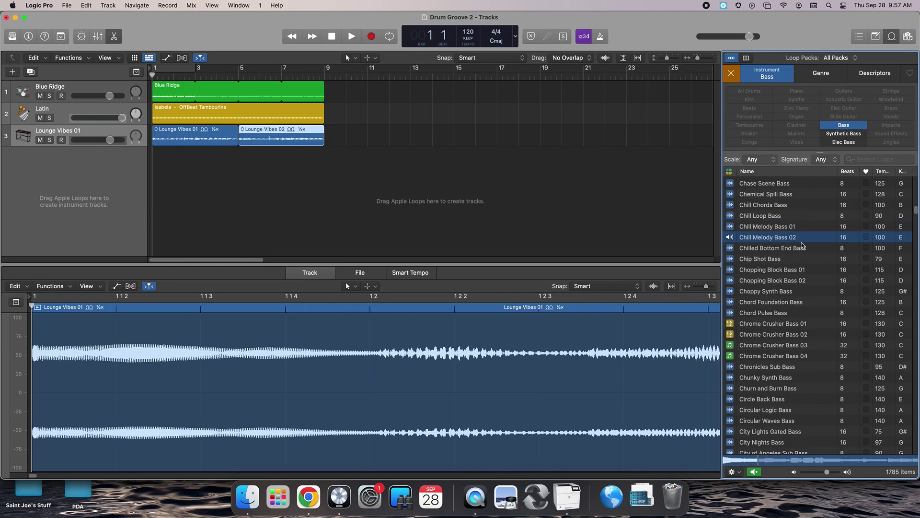
Add Chill Melody Bass 02 on a new track at bar 1 and loop it to about bar 9 during playback
drag(785, 238, 173, 188)
key(space)
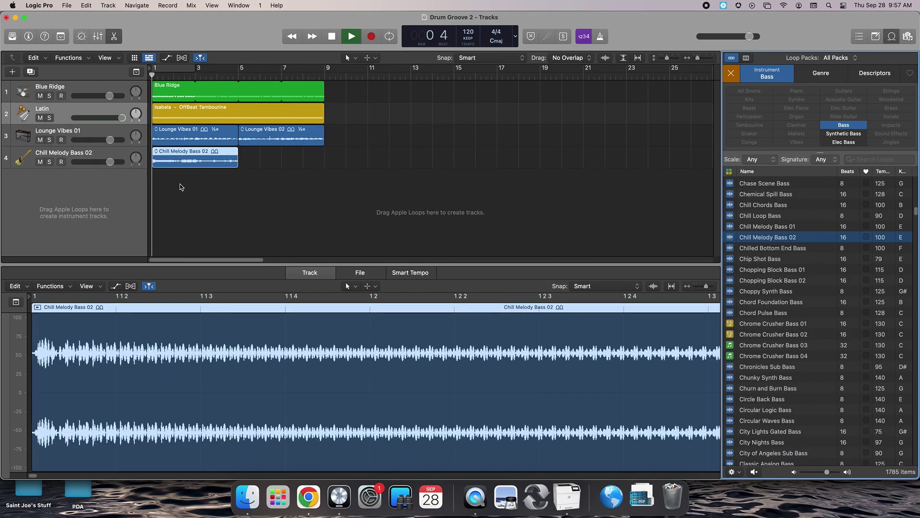
drag(241, 155, 330, 157)
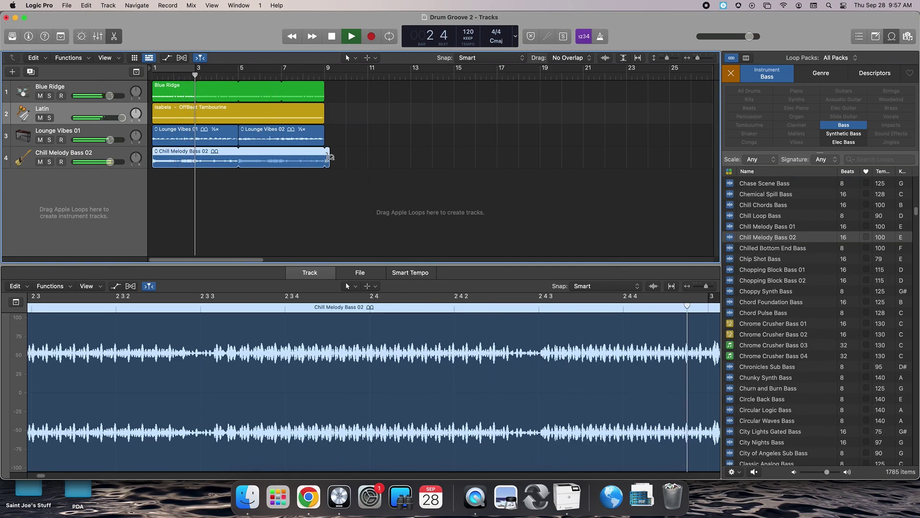
Stop playback and delete the Chill Melody Bass 02 track together with its regions
click(309, 200)
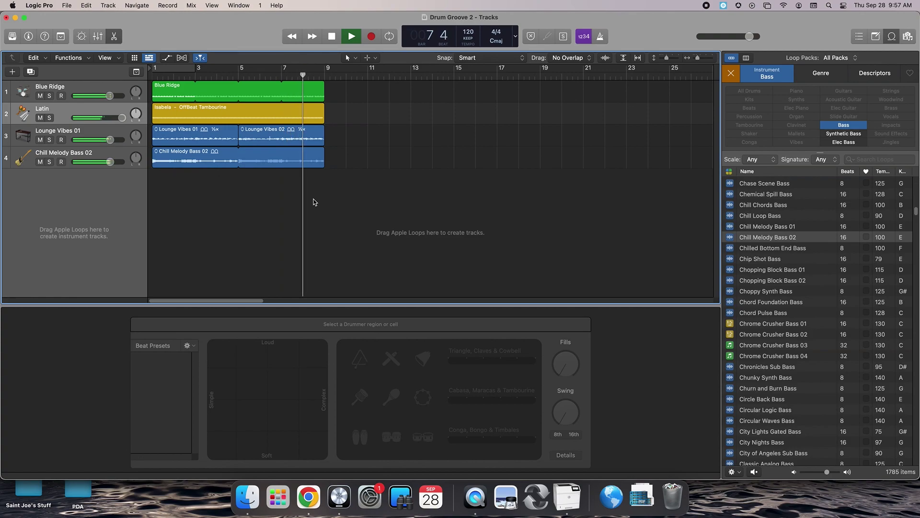
key(space)
double_click(274, 162)
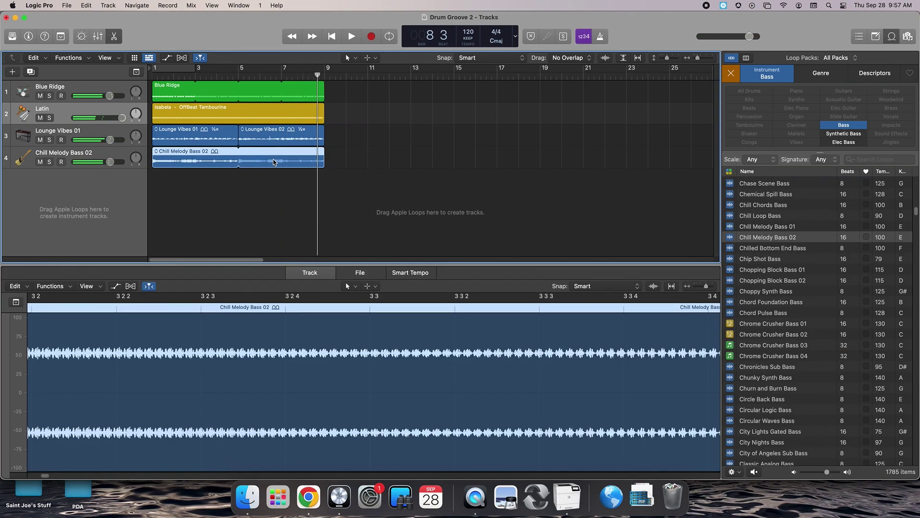
right_click(103, 153)
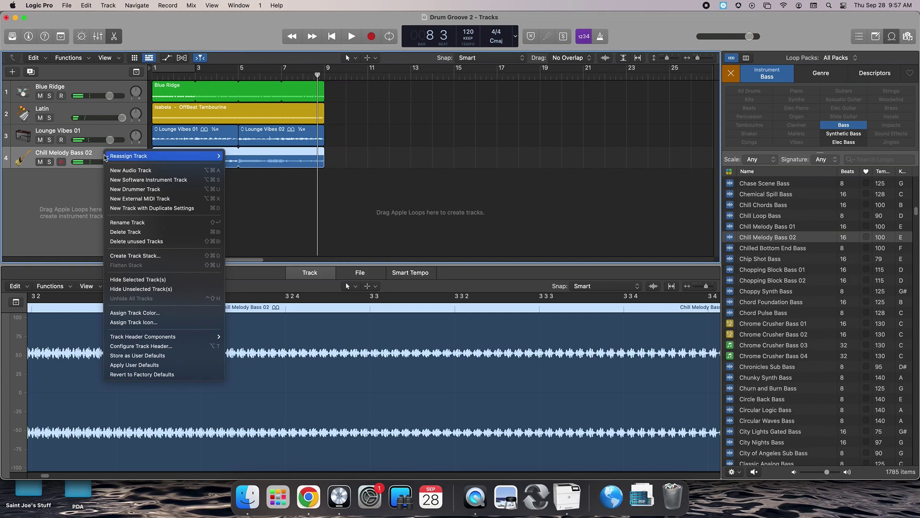
click(142, 232)
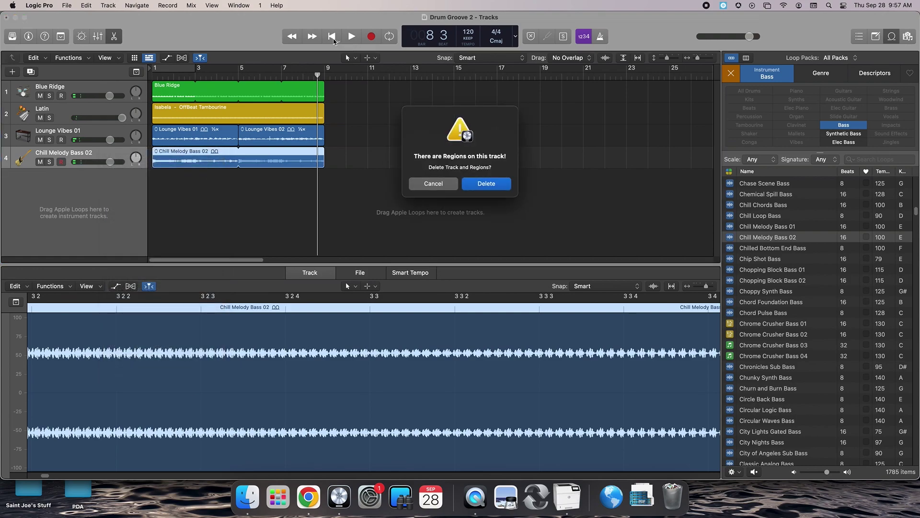
click(498, 186)
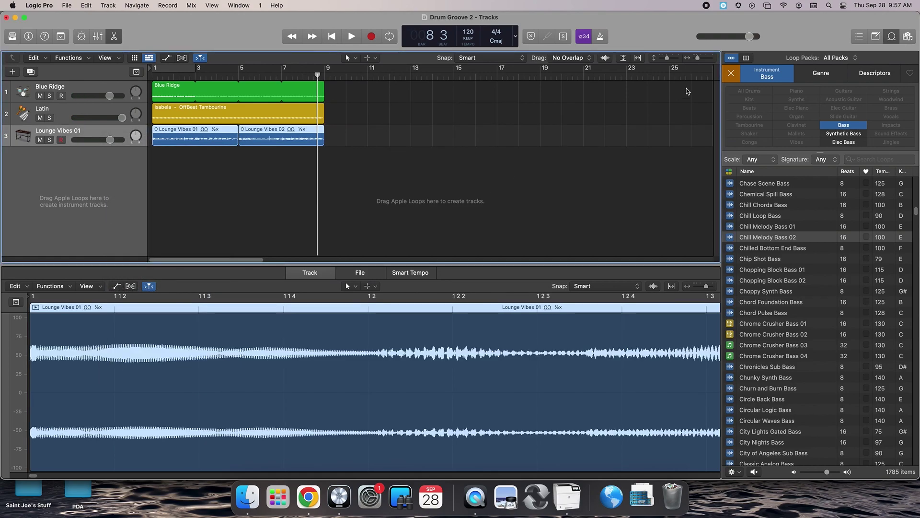
Clear the Bass loop filter, close the Loop Browser and return the playhead to bar 1
click(729, 75)
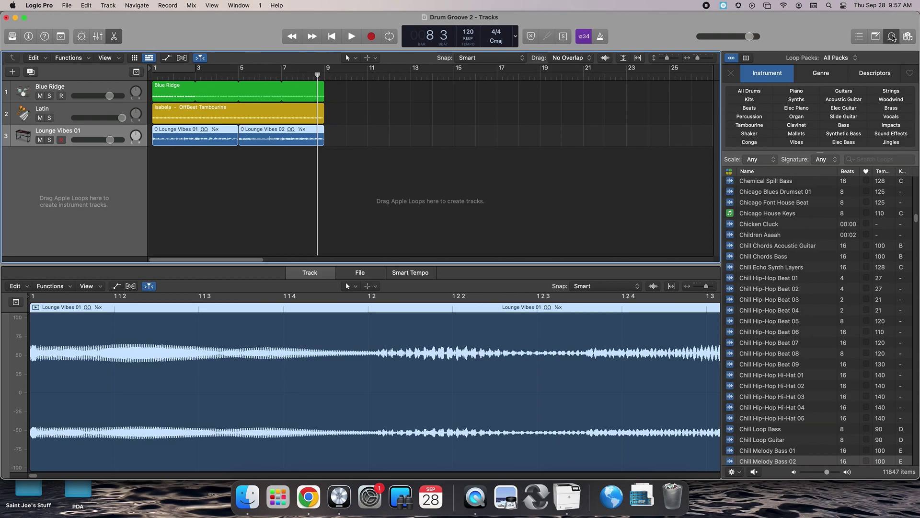
click(891, 37)
click(331, 37)
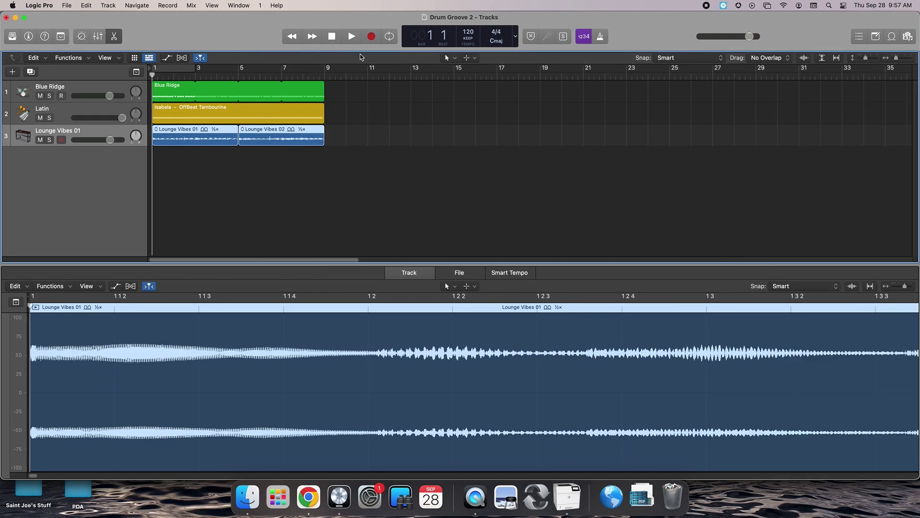
Save the project and select all the regions on the Blue Ridge, Latin and Lounge Vibes tracks
click(67, 6)
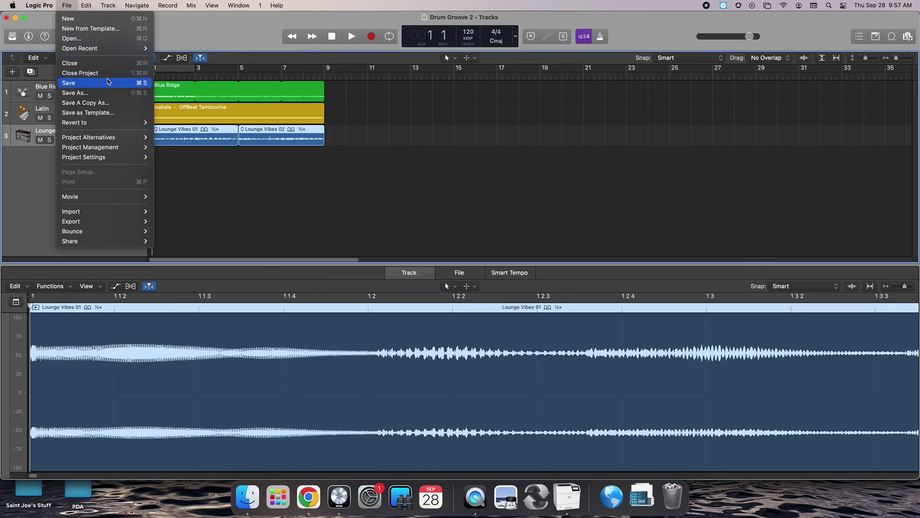
click(79, 82)
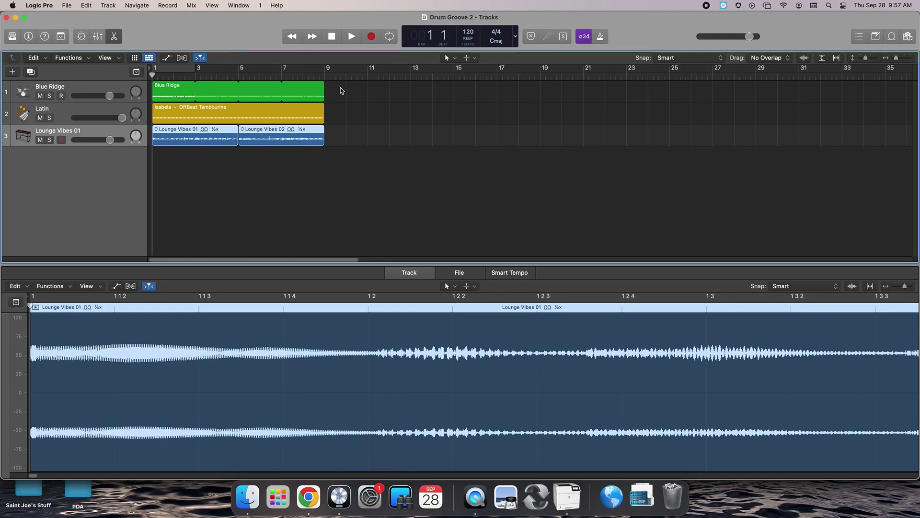
drag(337, 89, 148, 190)
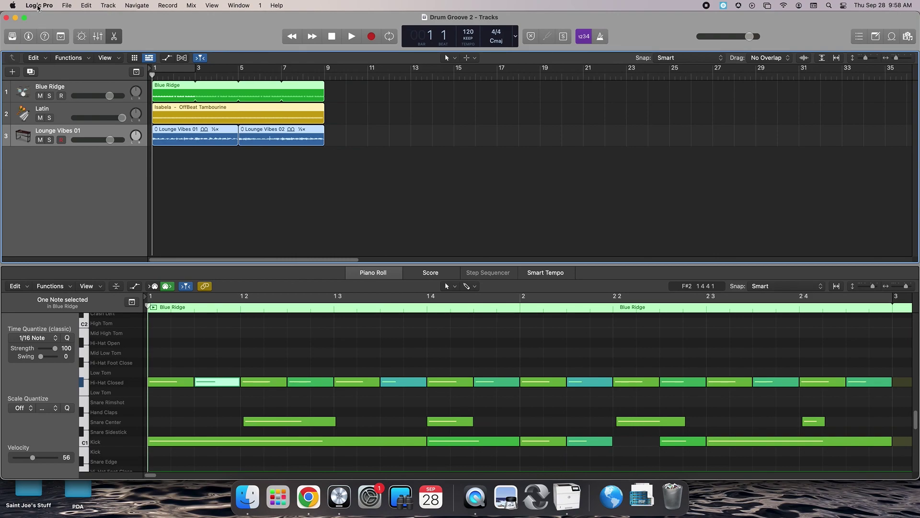
click(66, 6)
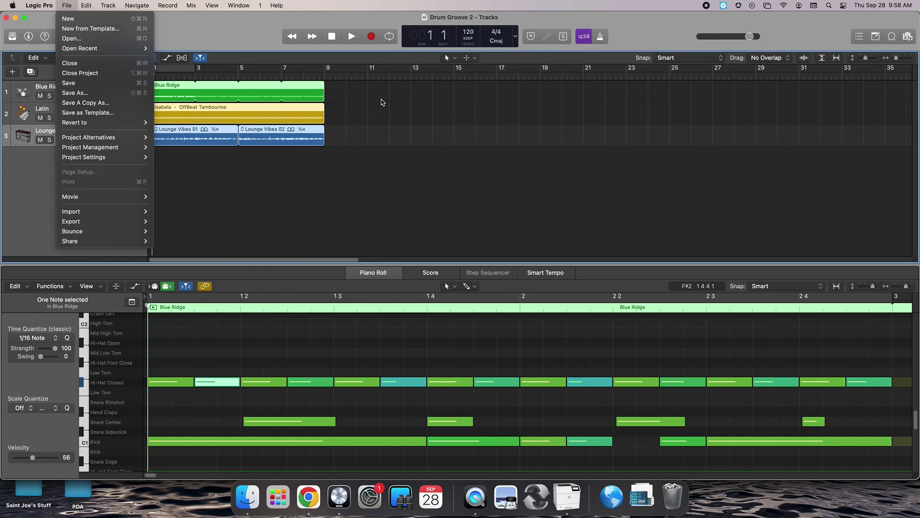
click(359, 88)
drag(360, 88, 164, 158)
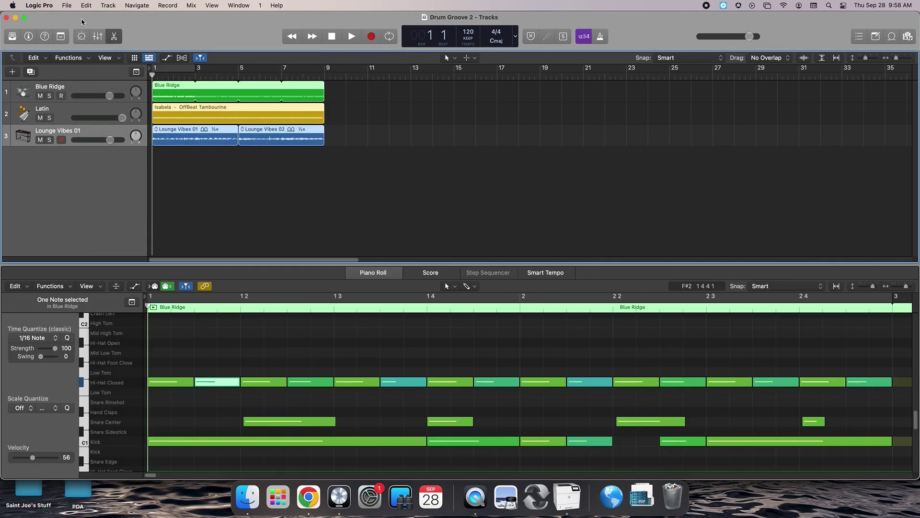
click(66, 5)
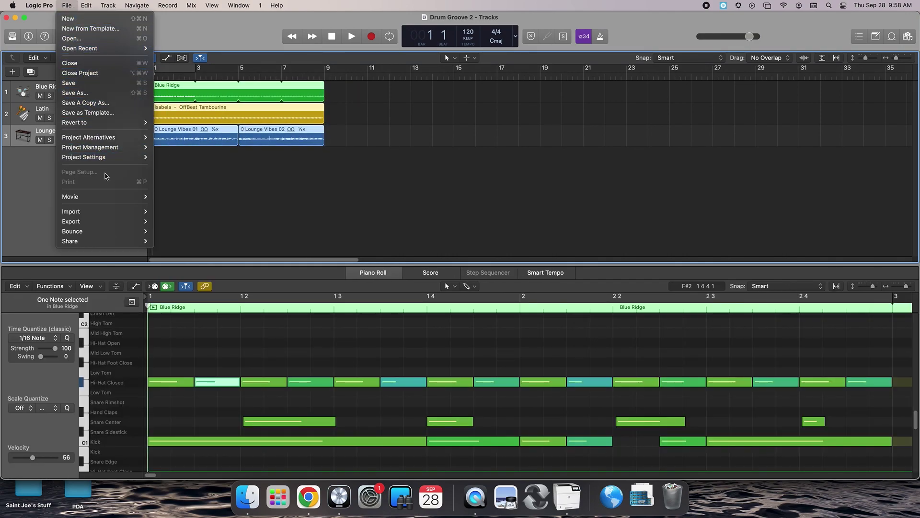
mouse_move(124, 234)
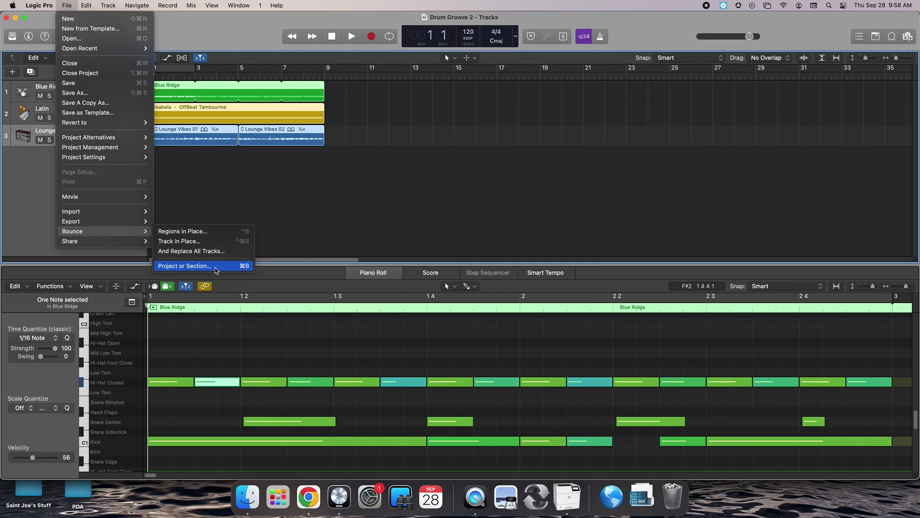
click(291, 205)
drag(396, 90, 142, 160)
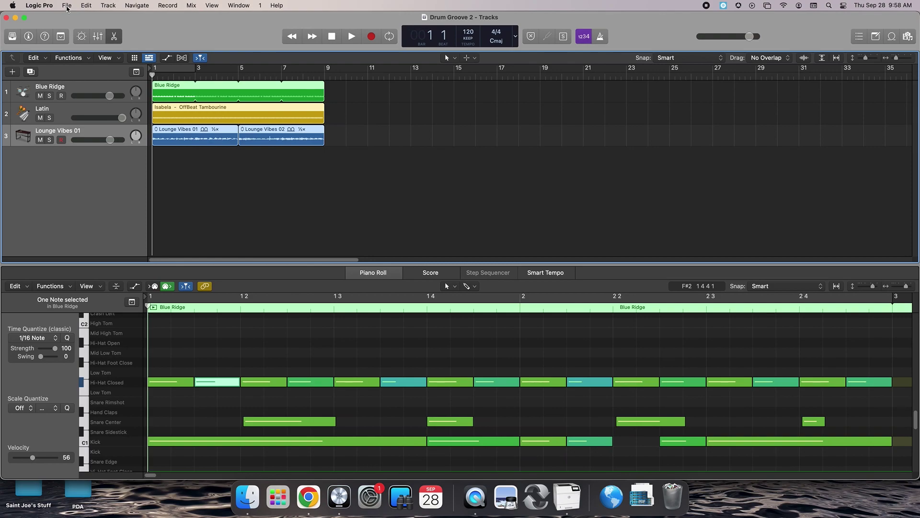
Set up a bounce of the whole project with MP3 as the only destination, leaving PCM off
click(67, 5)
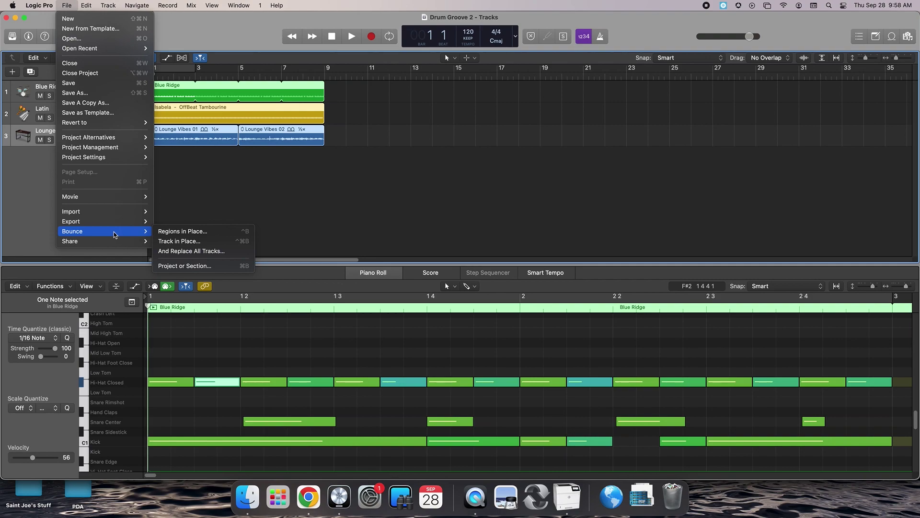
click(191, 268)
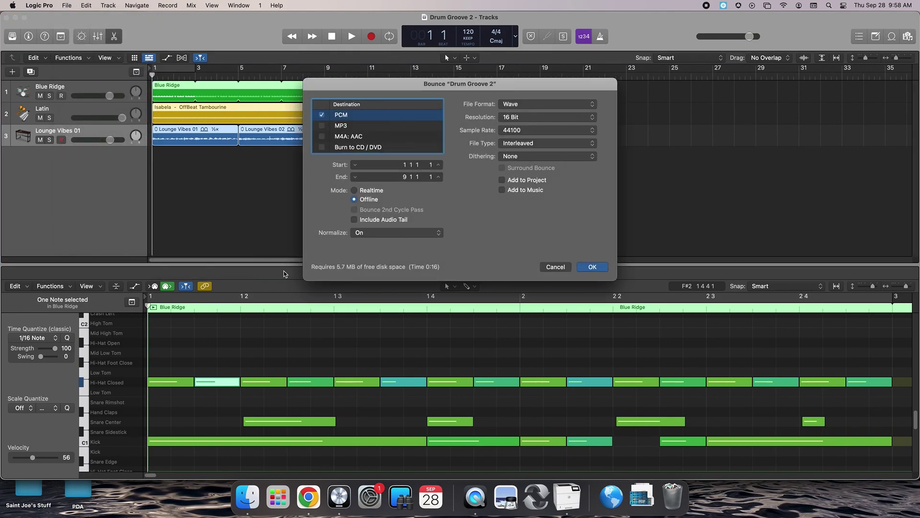
click(322, 115)
click(323, 125)
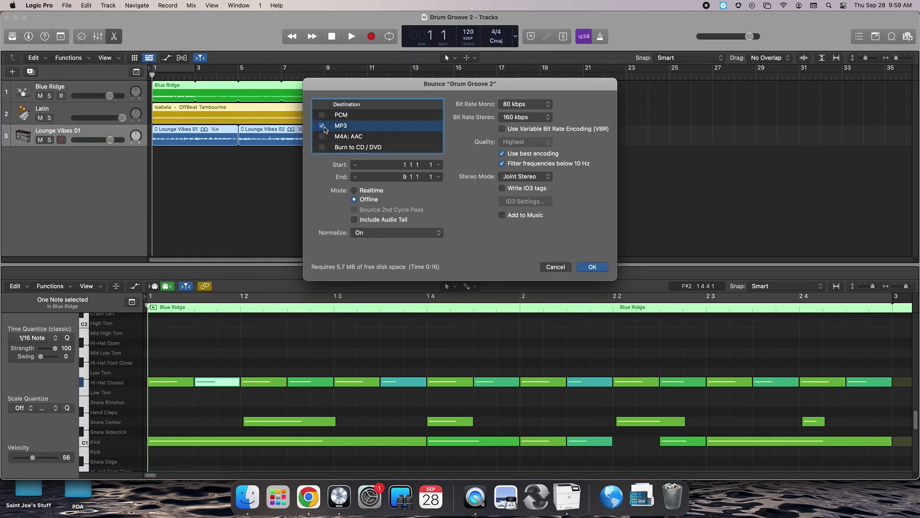
click(322, 126)
click(322, 115)
click(322, 115)
click(323, 126)
Accept the bounce settings, name the file Chillax and bounce it to the Desktop
click(591, 267)
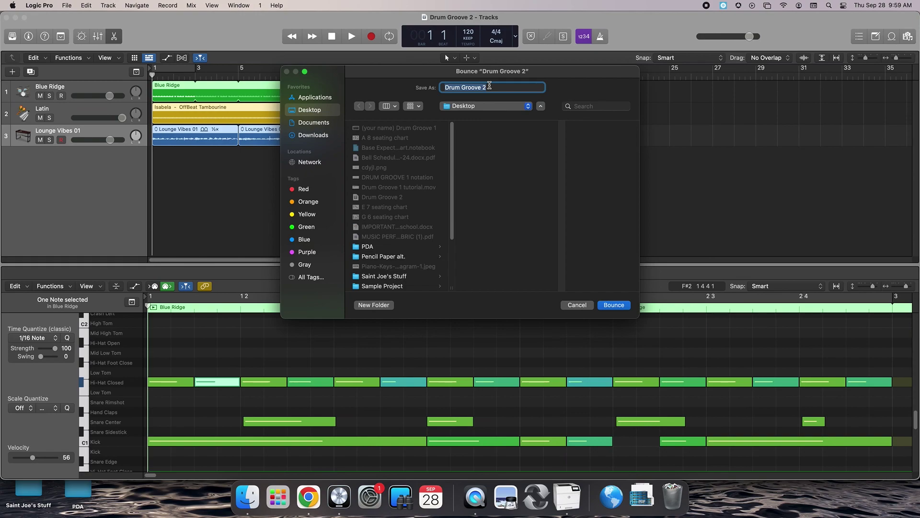
text(Chillax)
click(614, 305)
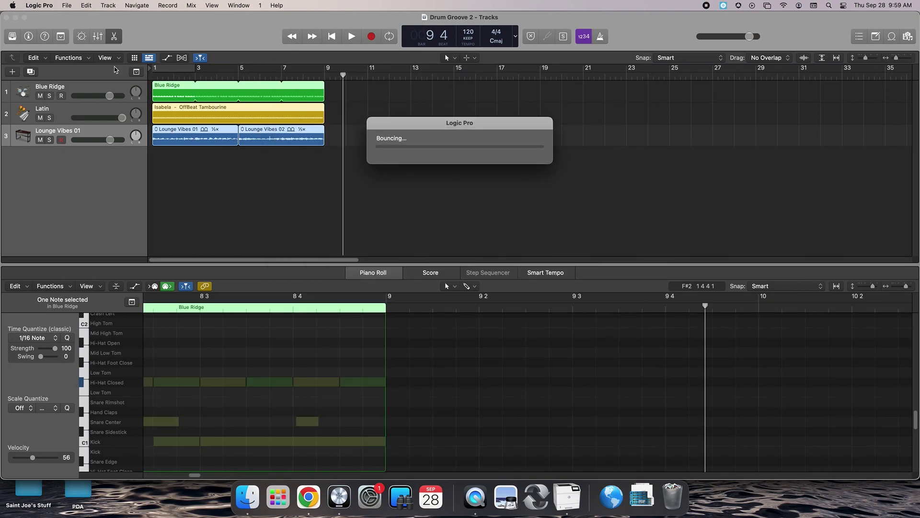
Minimize the Logic Pro and browser windows, and move Chillax.mp3 toward the upper middle of the desktop
click(15, 18)
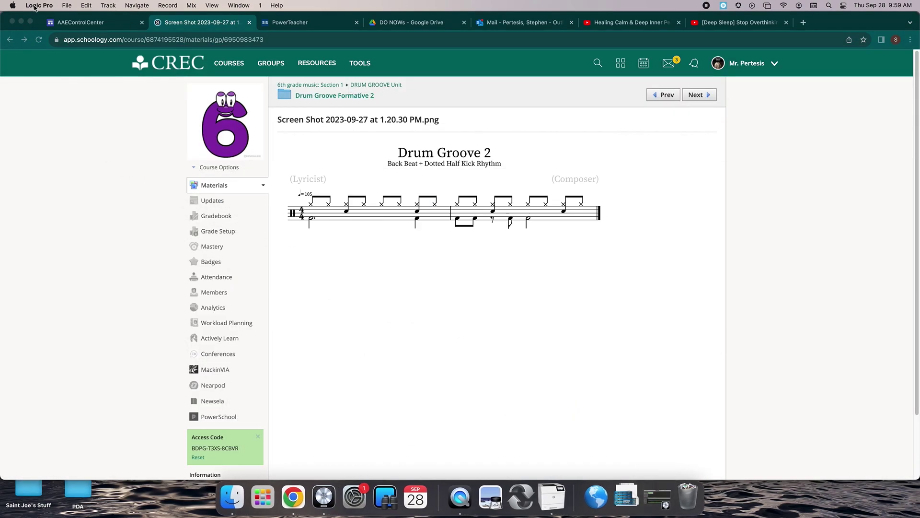
click(20, 22)
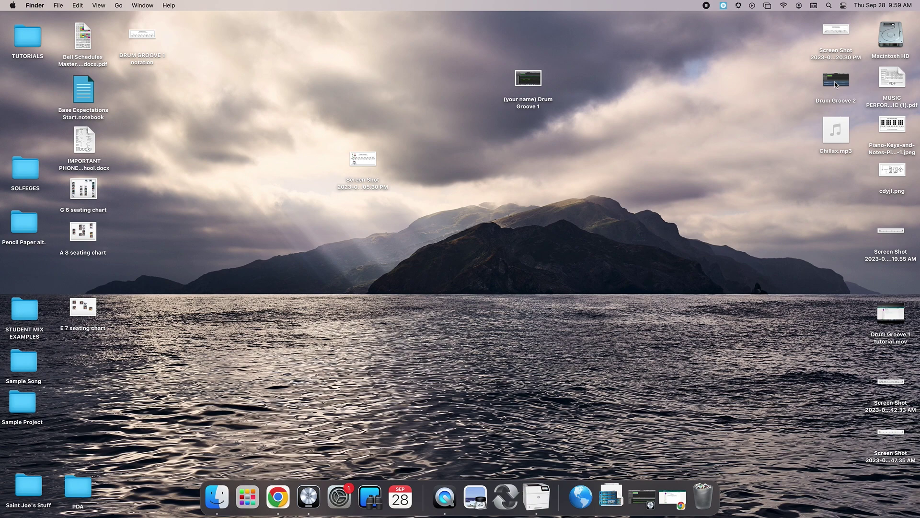
click(837, 130)
click(716, 182)
drag(826, 139, 422, 158)
click(496, 263)
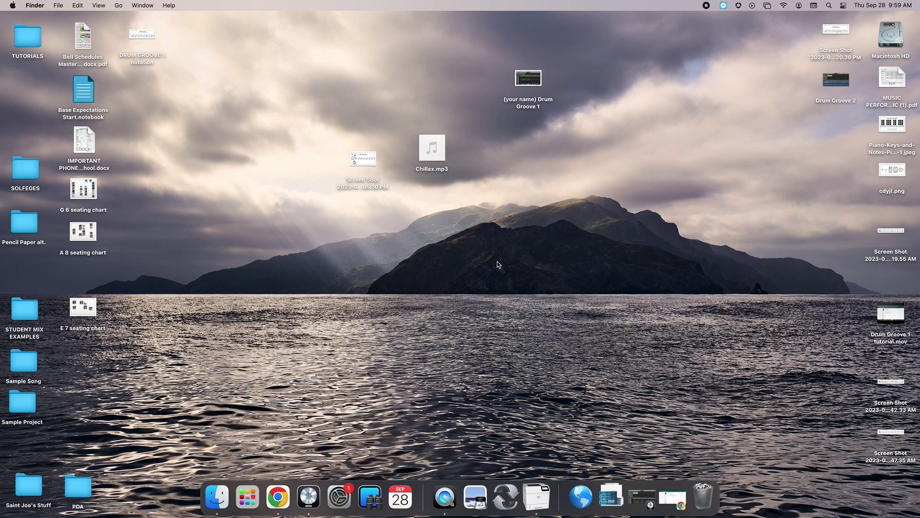
Select the Chillax.mp3 file on the desktop with a selection box
drag(464, 125, 401, 187)
drag(461, 123, 402, 183)
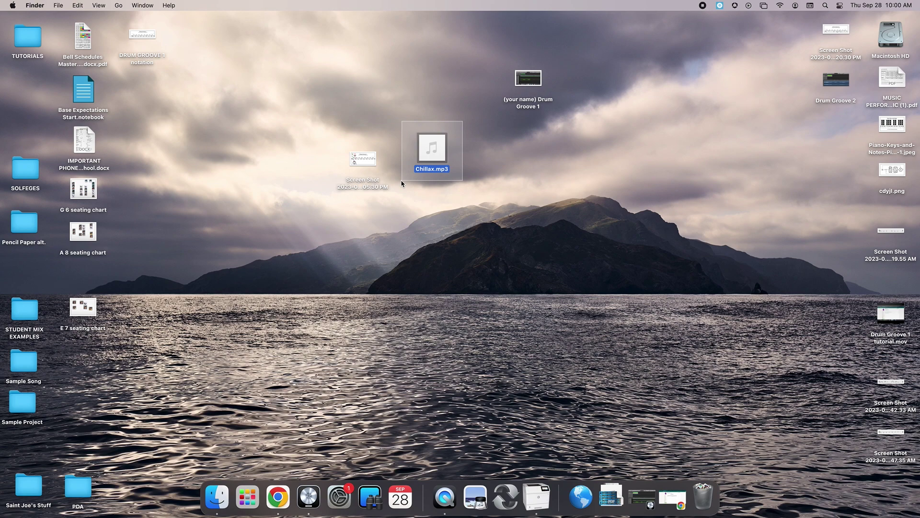
drag(402, 183, 402, 181)
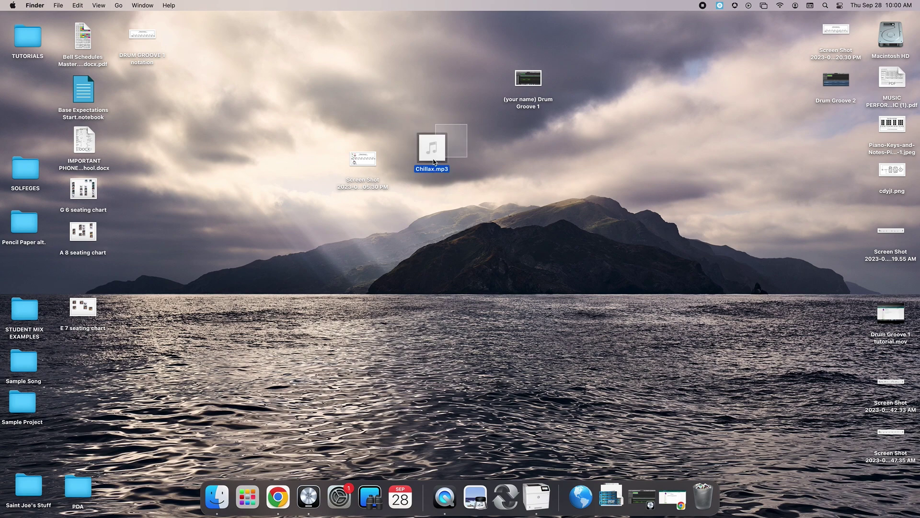